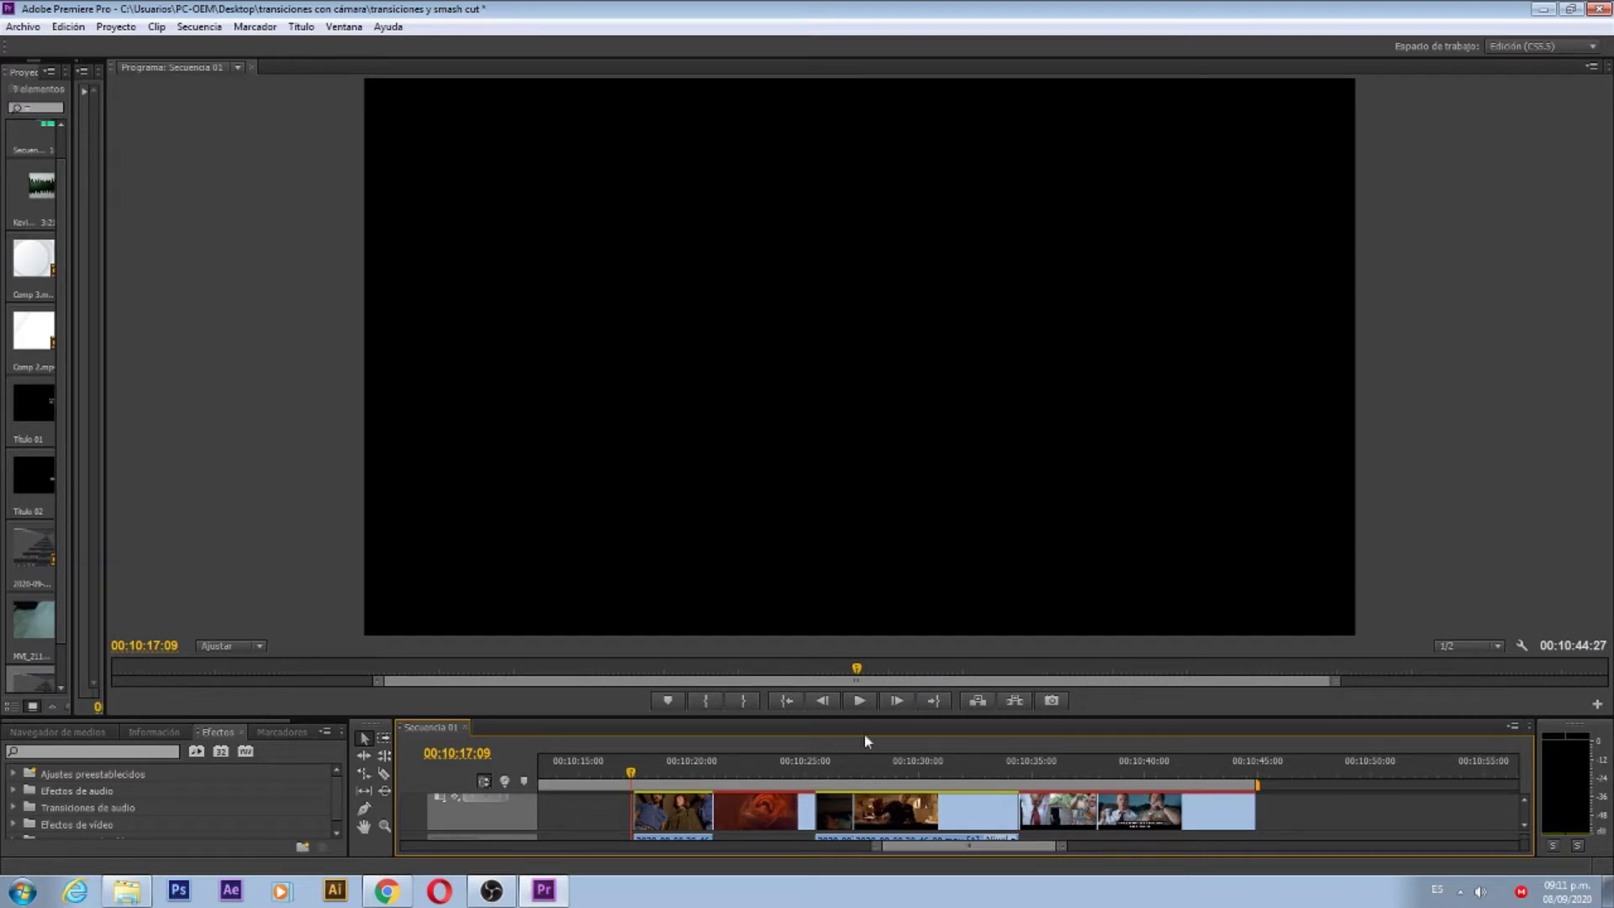
# Step: Play back Secuencia 01 from 00:10:17:09 to review the example transition clips through to the end
pyautogui.click(860, 702)
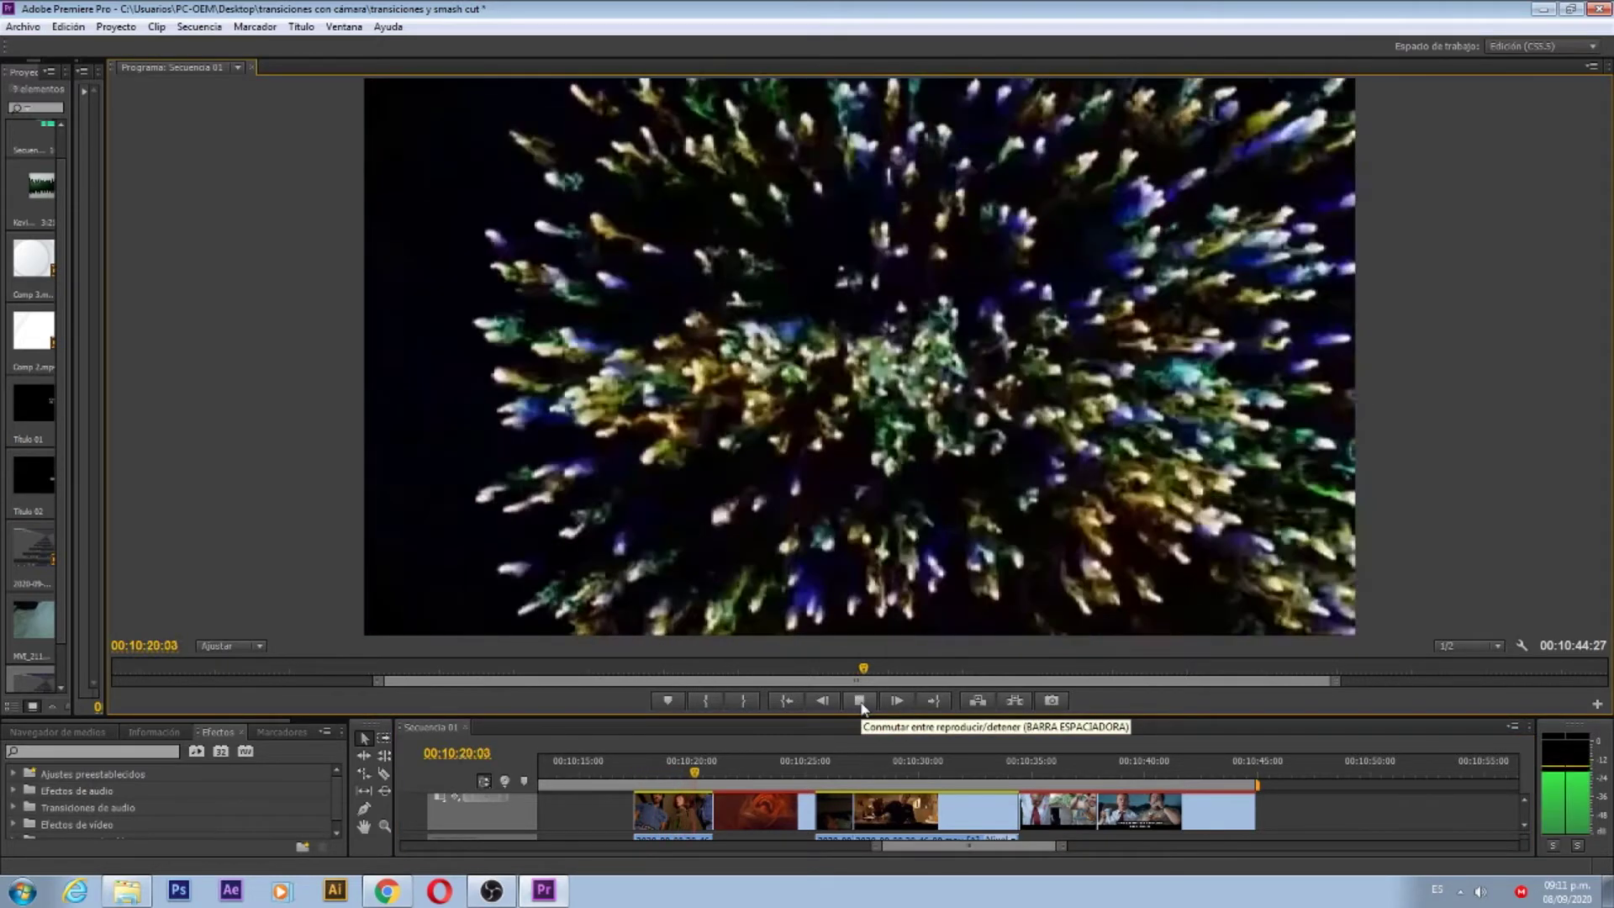
pyautogui.click(860, 702)
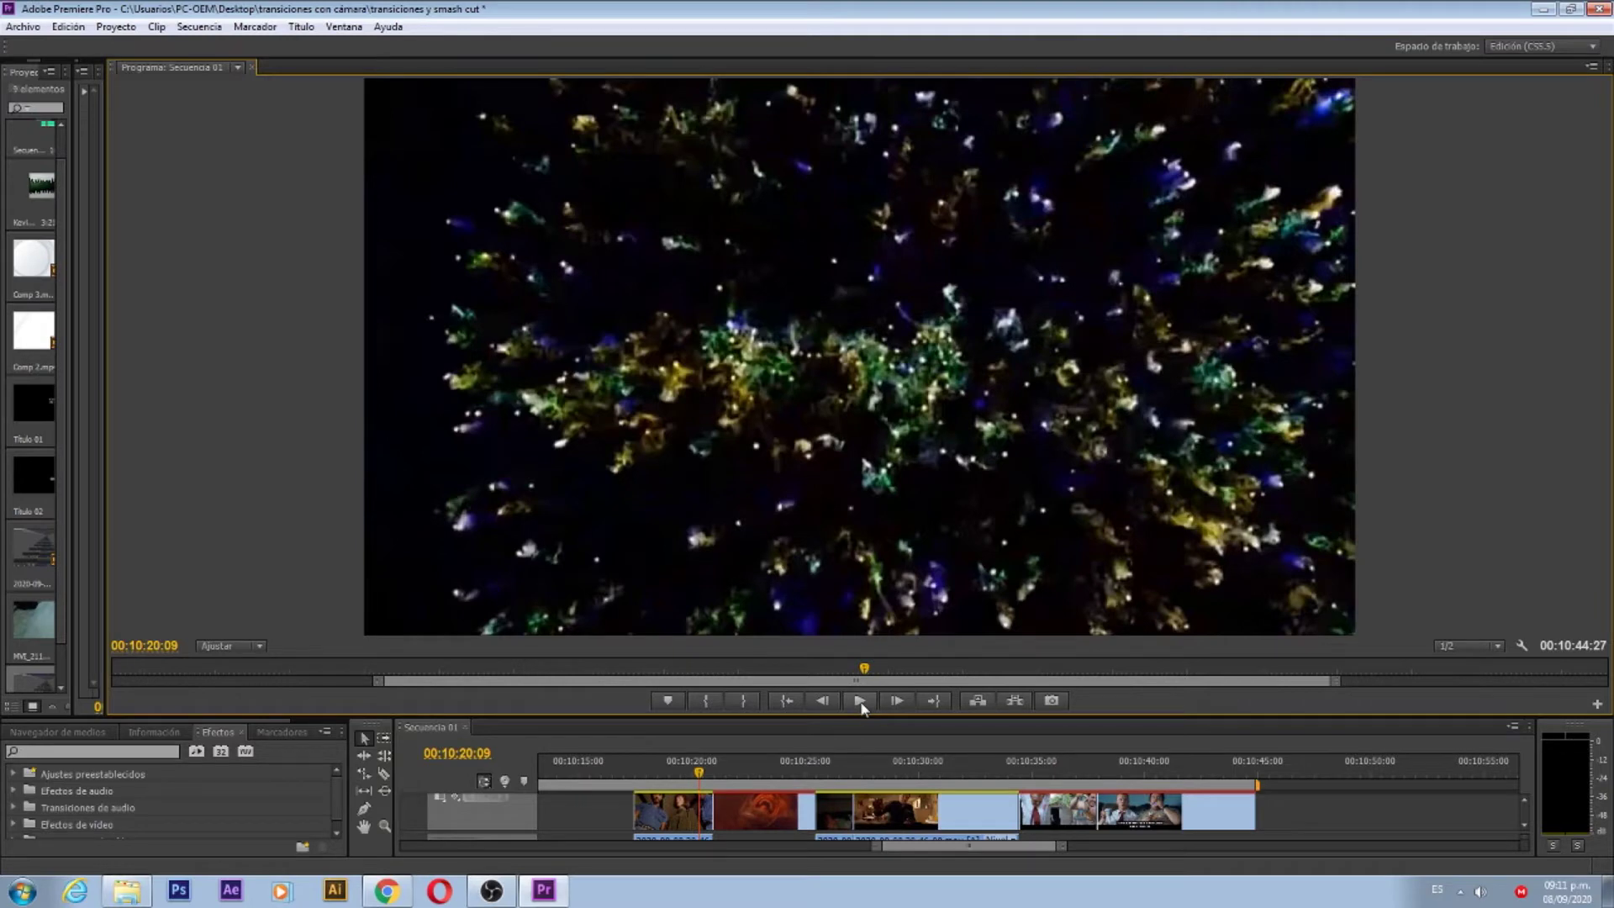
pyautogui.click(860, 702)
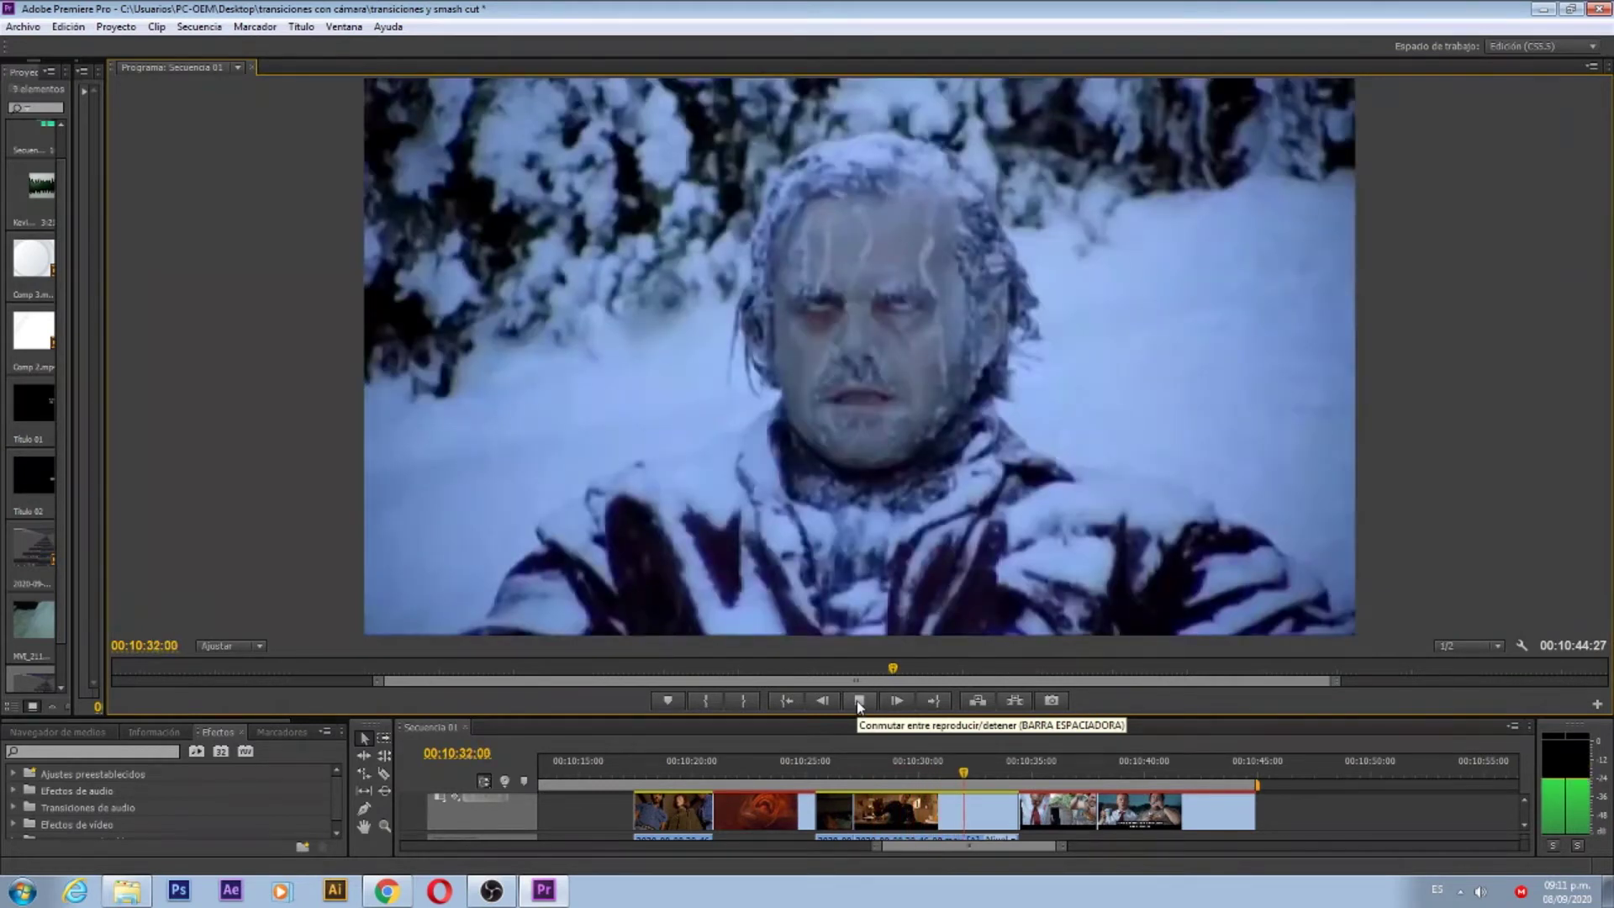
pyautogui.click(859, 703)
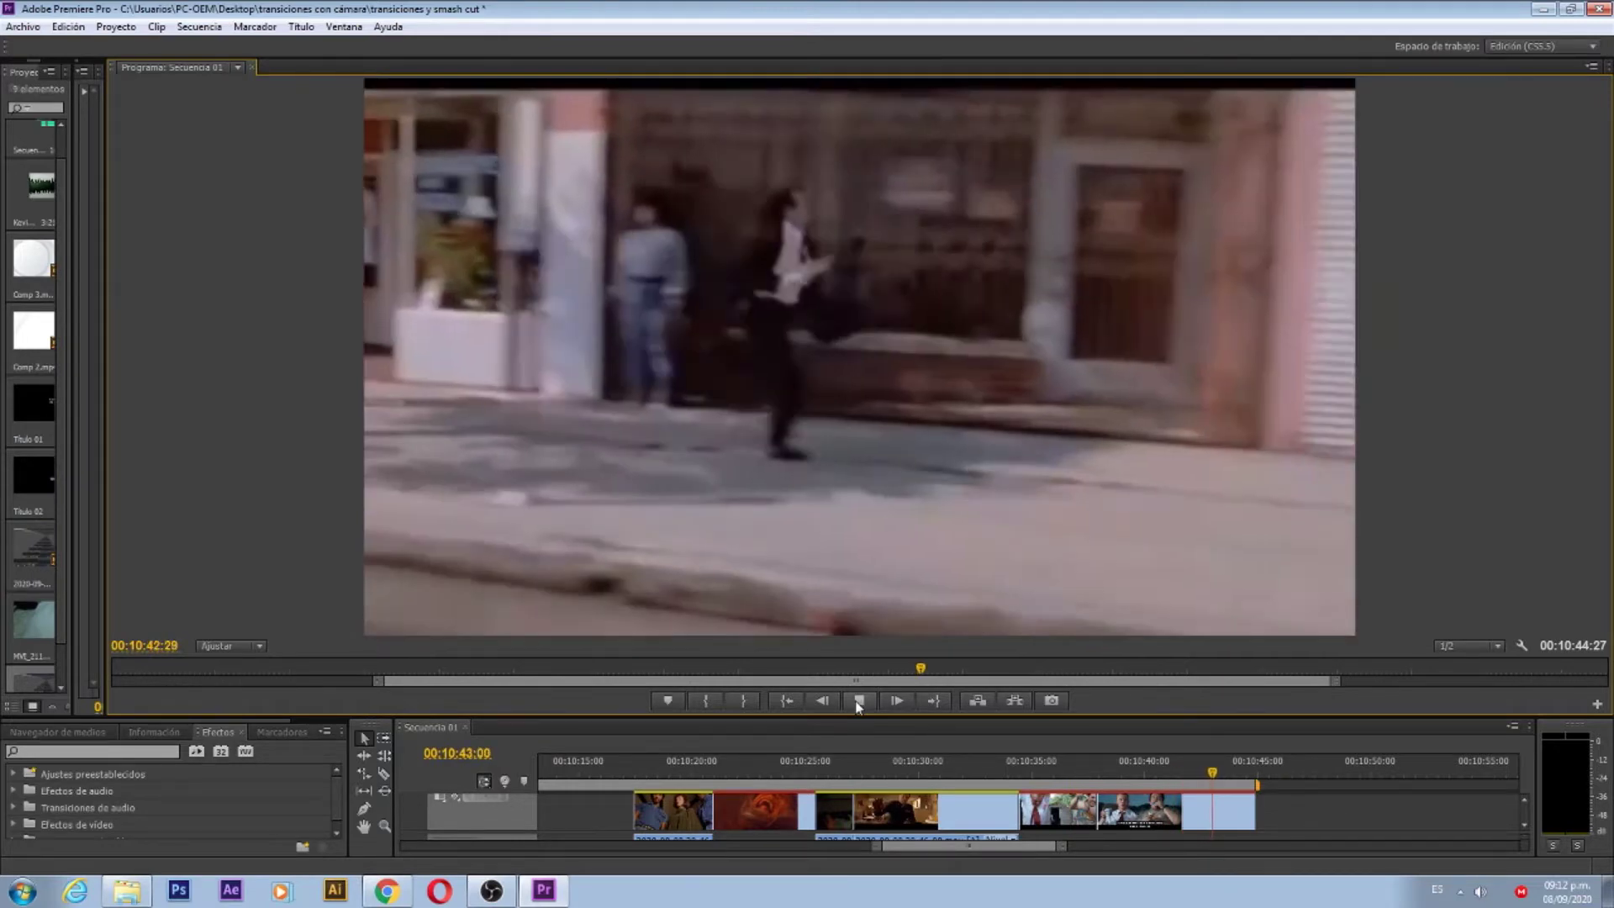
pyautogui.press('`')
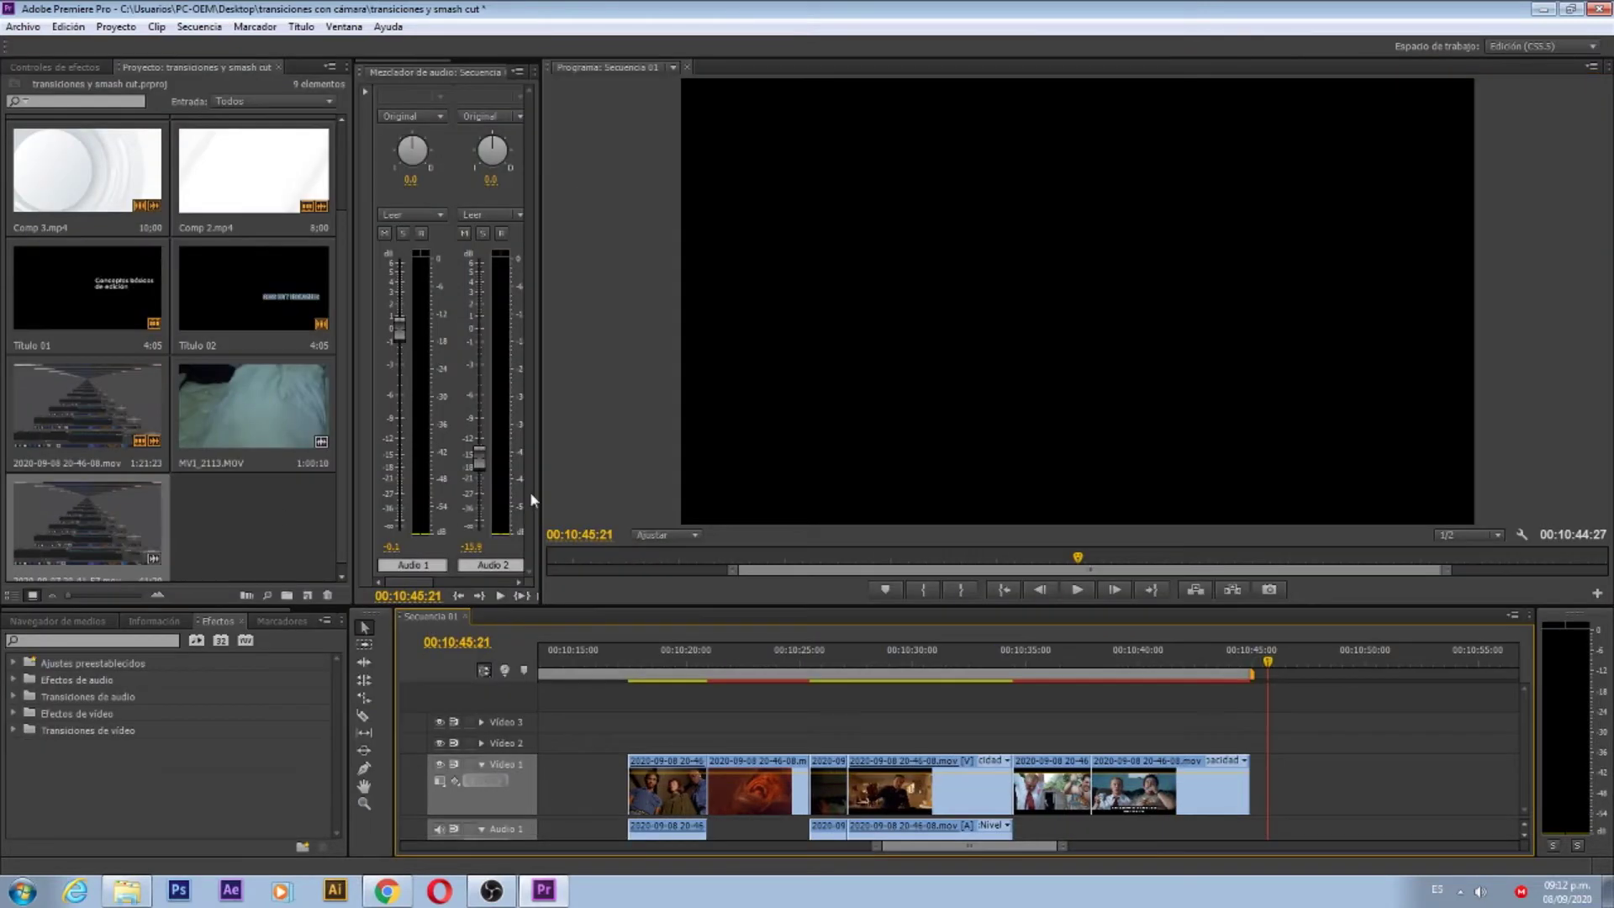
# Step: Mark MVI_2113.MOV from 00:00:34:13 to 00:00:41:25 and overwrite it into Secuencia 01 at 00:10:45:21
pyautogui.moveTo(539, 484); pyautogui.dragTo(718, 472)
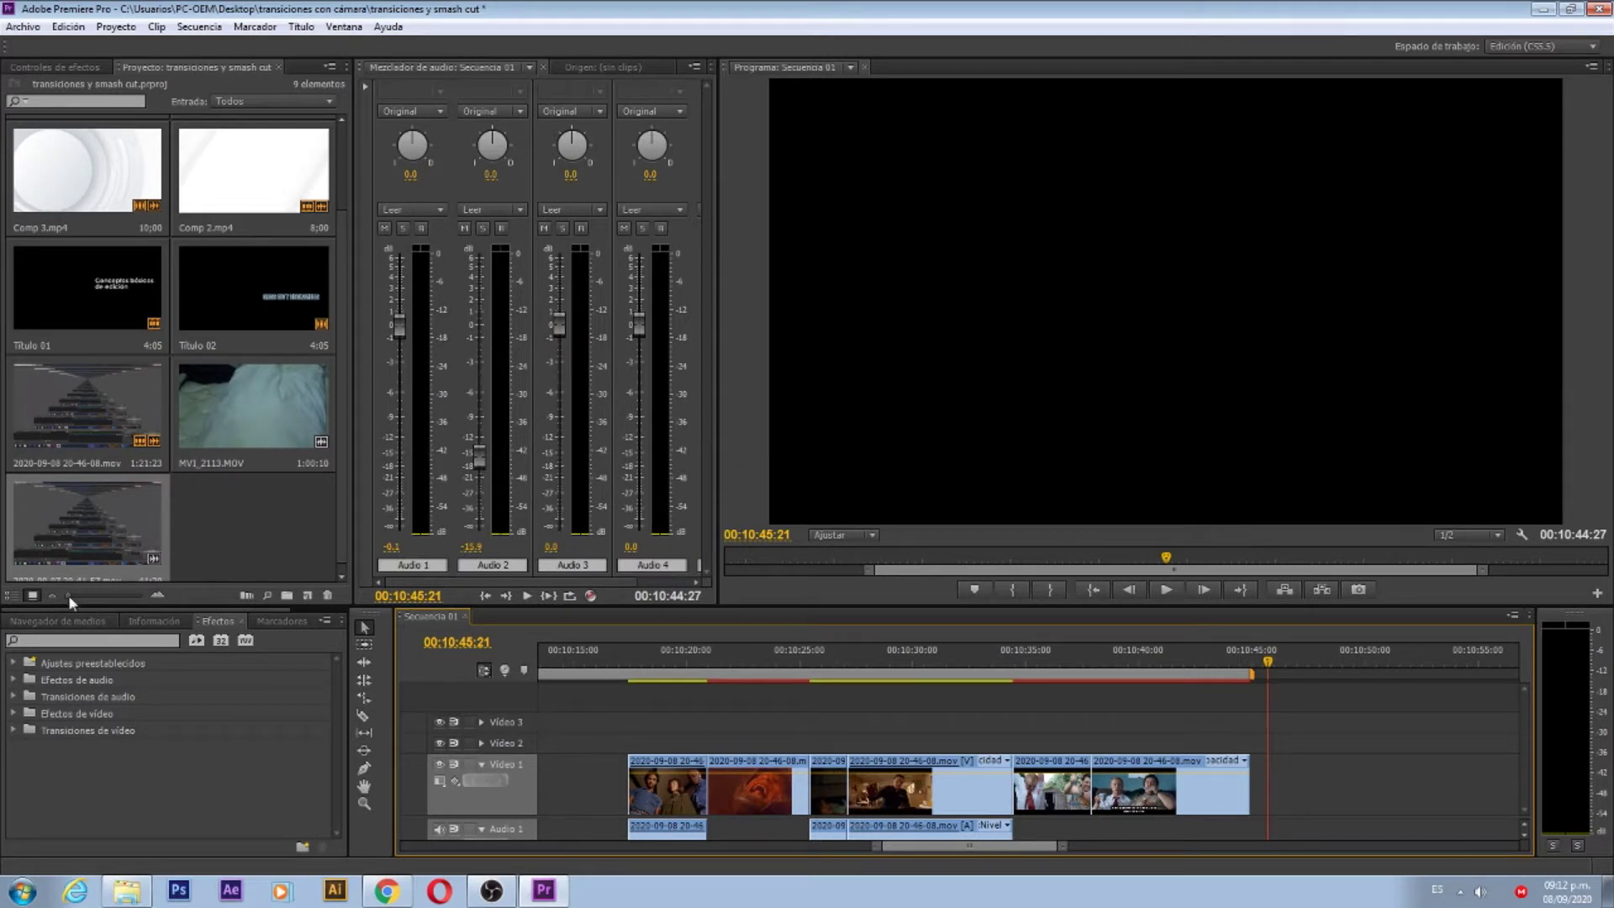
pyautogui.doubleClick(270, 427)
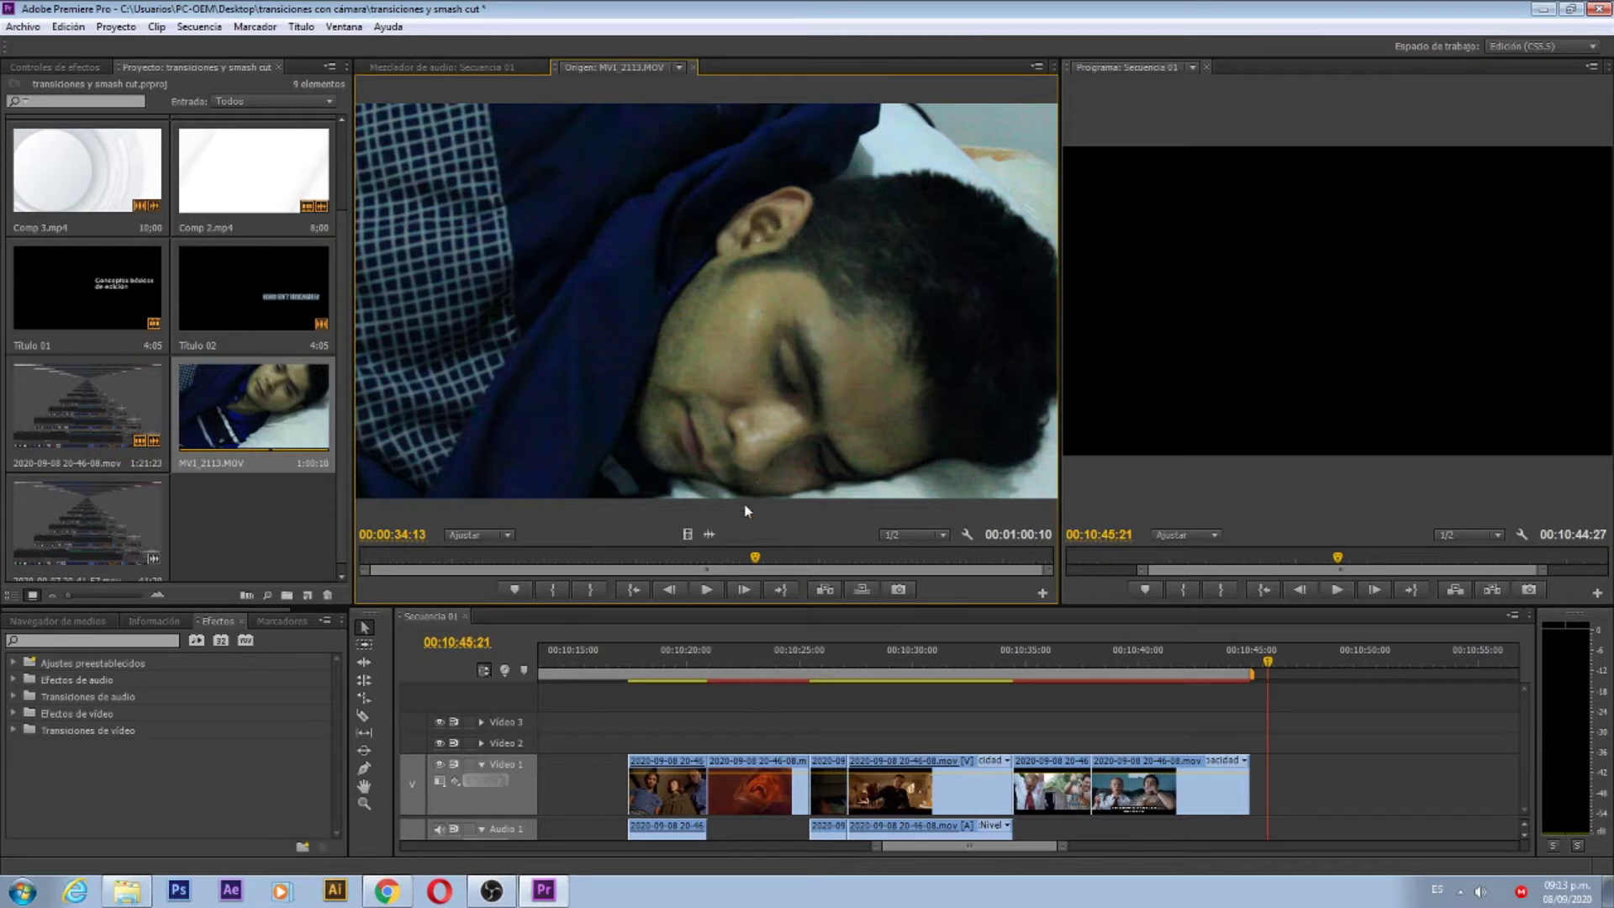
pyautogui.click(554, 591)
pyautogui.click(592, 591)
pyautogui.click(861, 591)
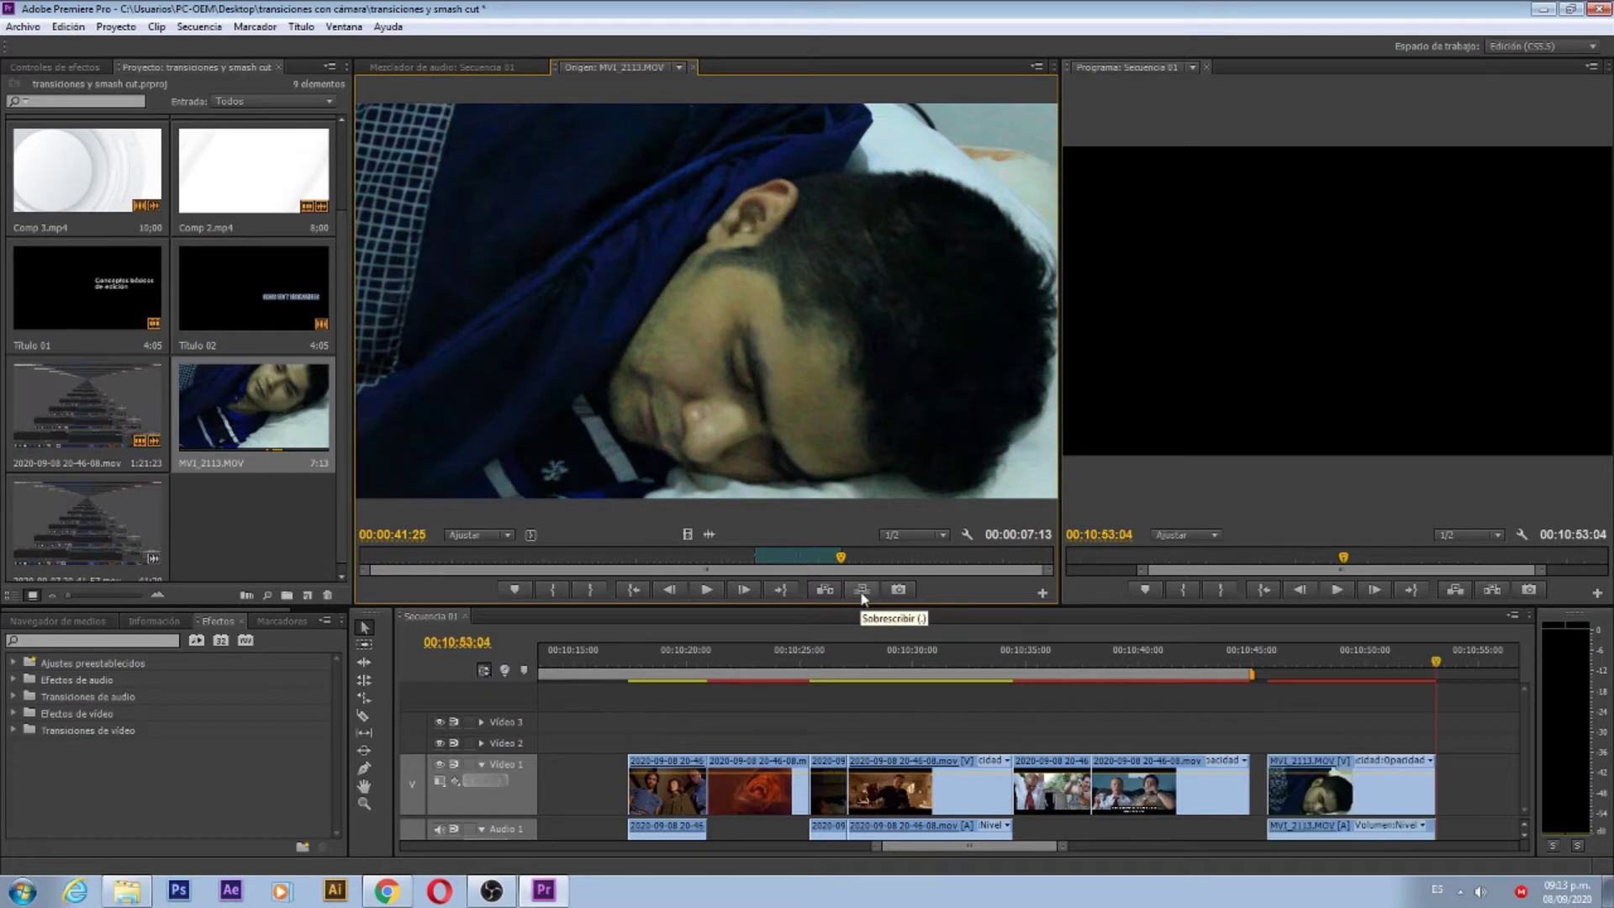
# Step: Mark the boxing clip from 00:00:23:05 to 00:00:26:11, place it directly before the sleeping clip, and play back the cut
pyautogui.doubleClick(95, 509)
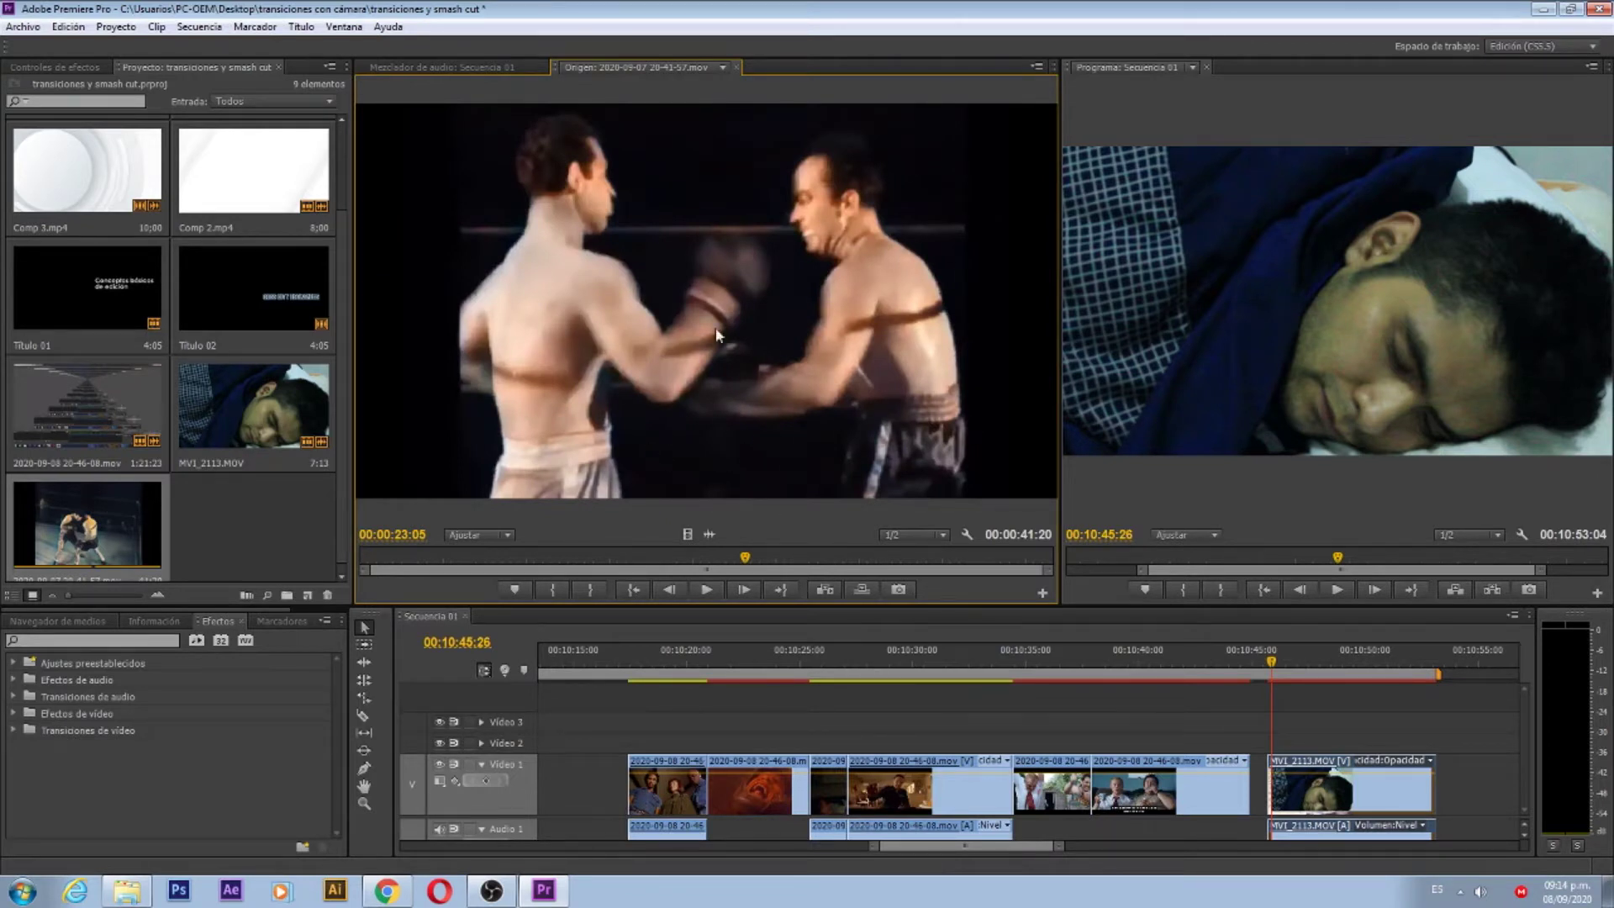
pyautogui.click(552, 592)
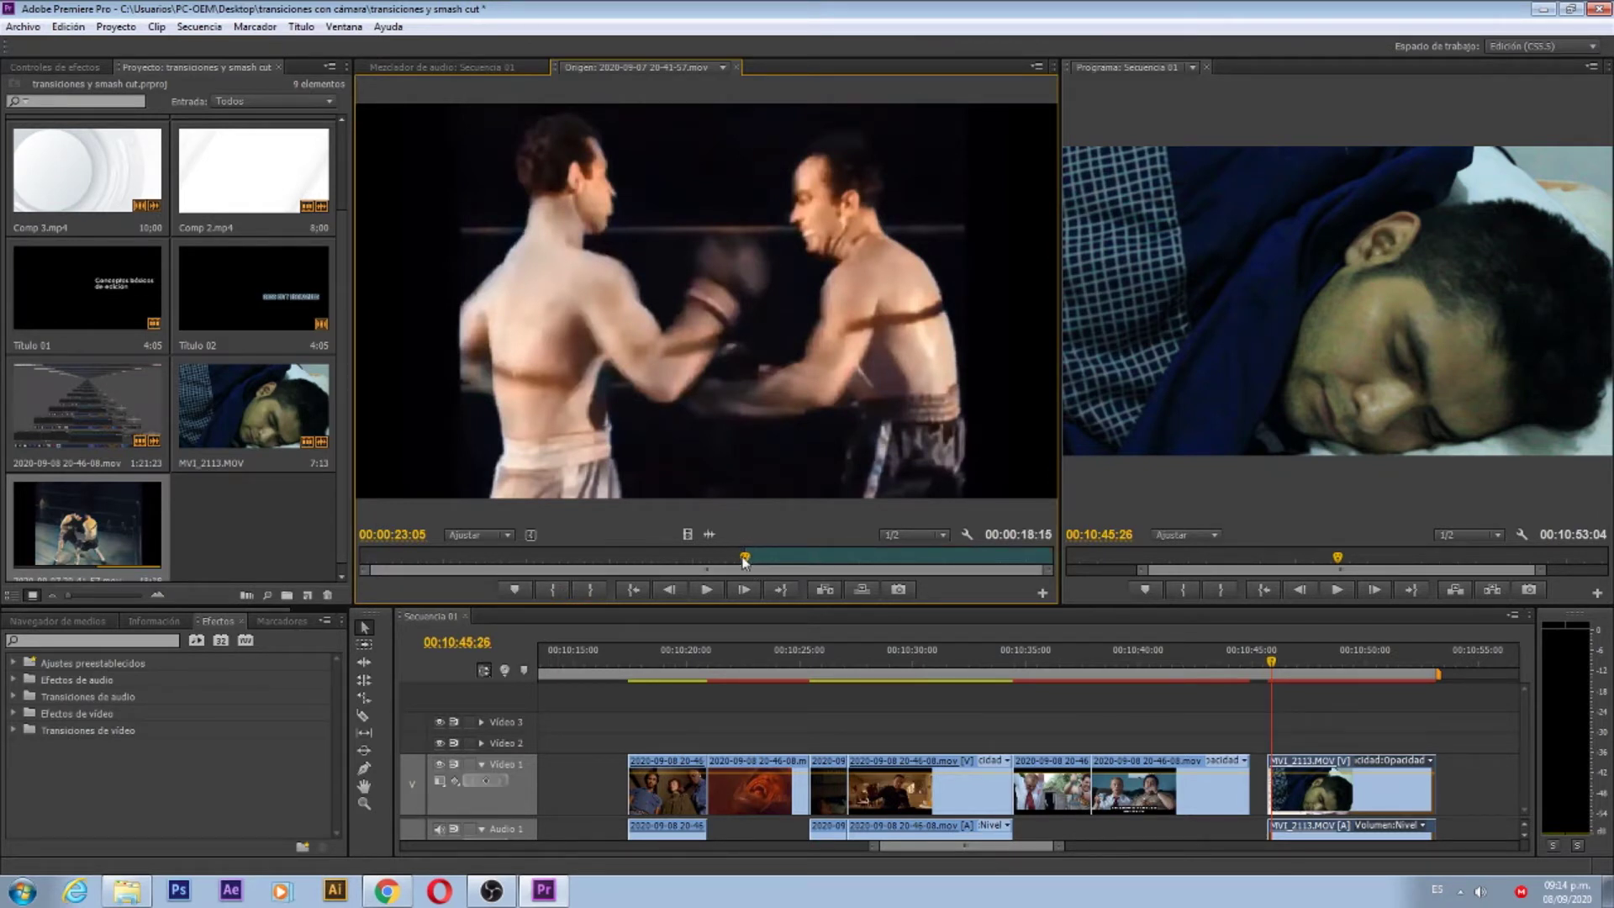
pyautogui.moveTo(746, 562); pyautogui.dragTo(800, 559)
pyautogui.click(590, 589)
pyautogui.moveTo(1289, 767); pyautogui.dragTo(1472, 767)
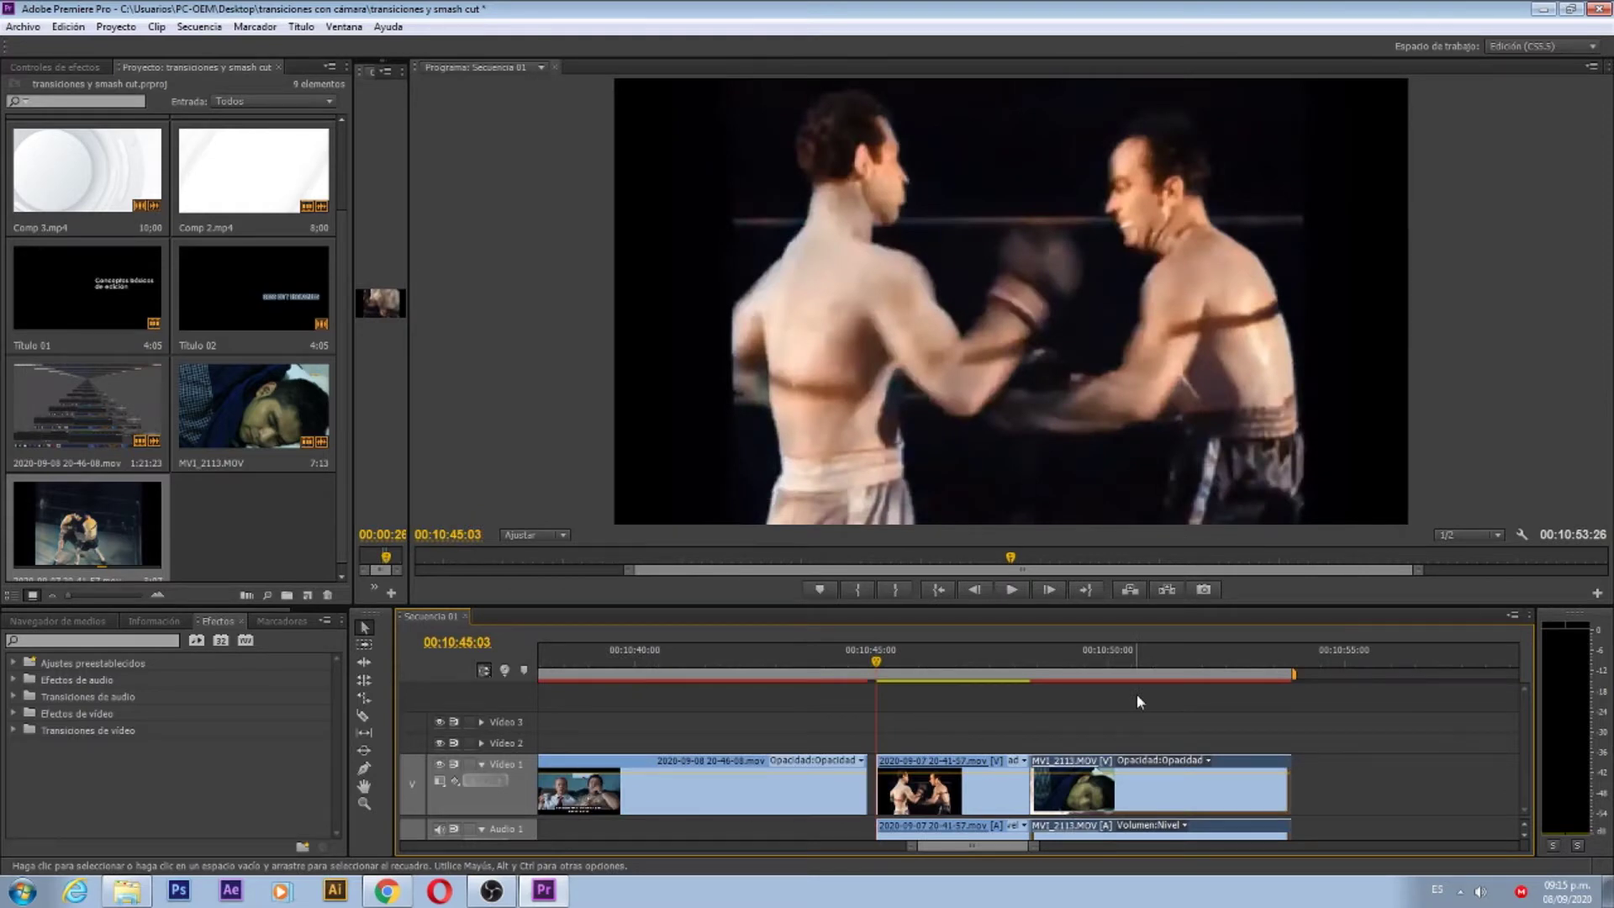
pyautogui.click(1009, 592)
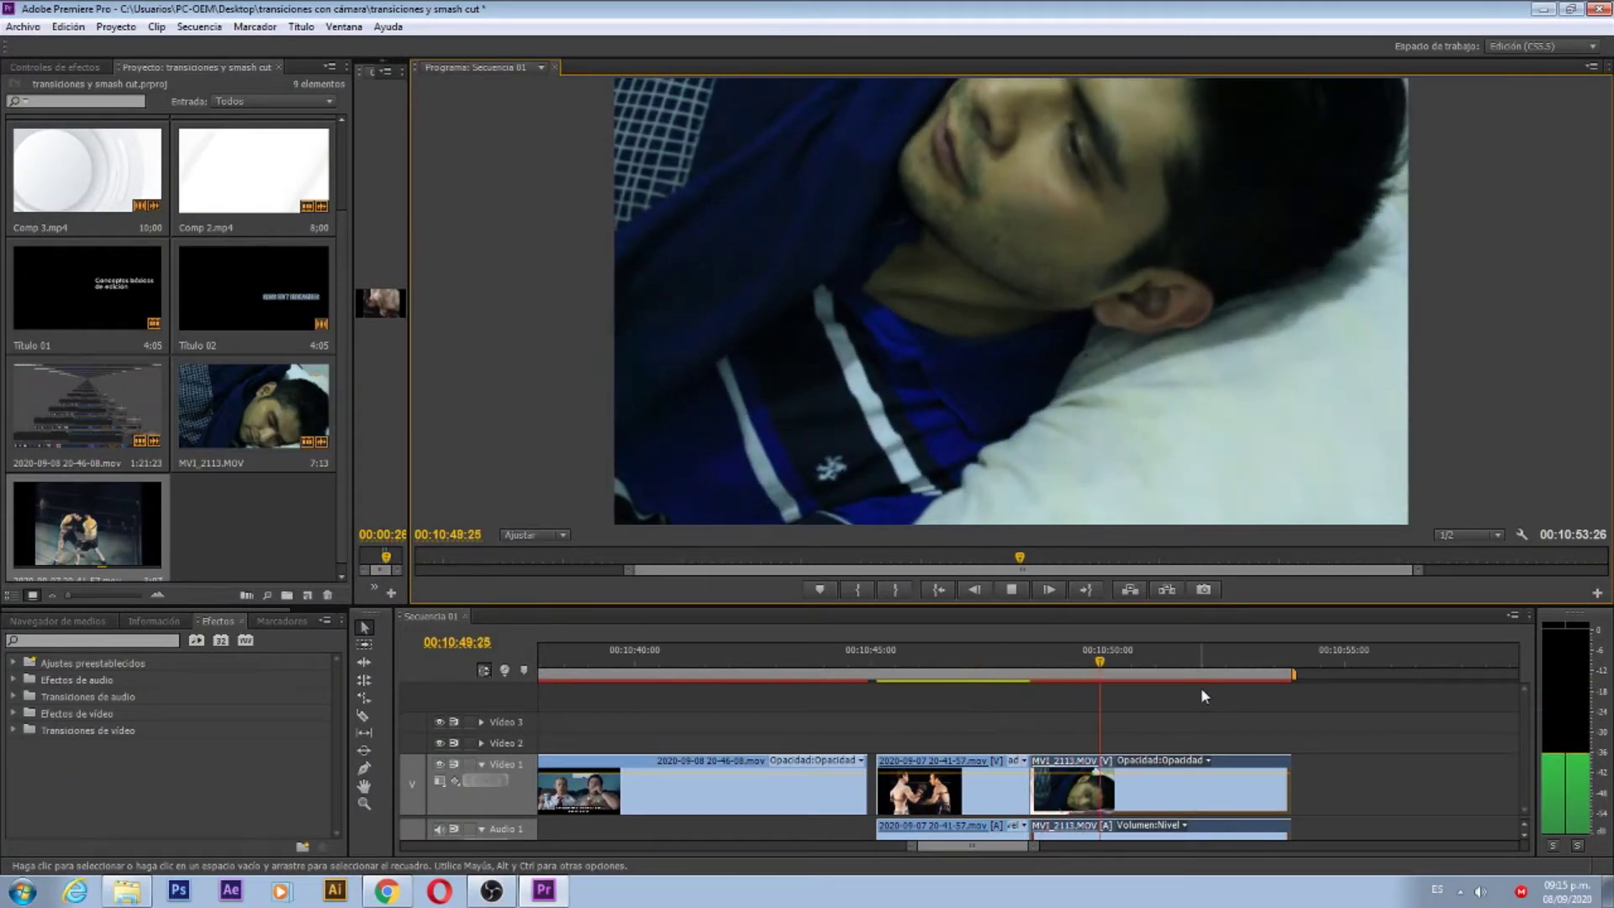
pyautogui.click(1013, 661)
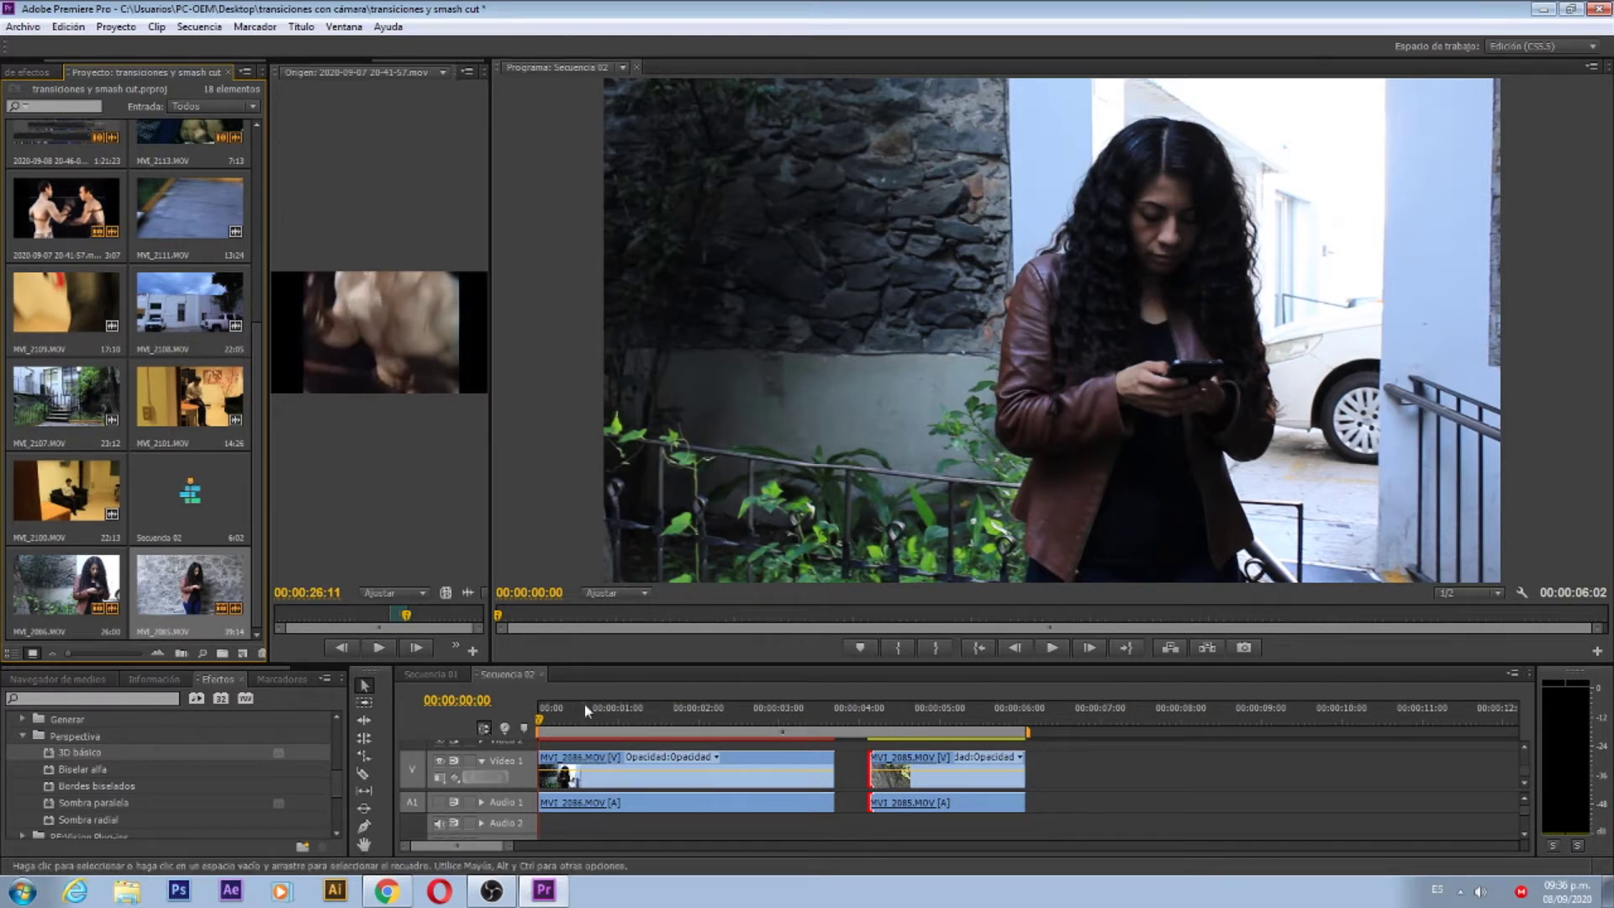
# Step: Play MVI_2086.MOV and the start of MVI_2085.MOV in Secuencia 02 to examine both shots
pyautogui.click(1053, 648)
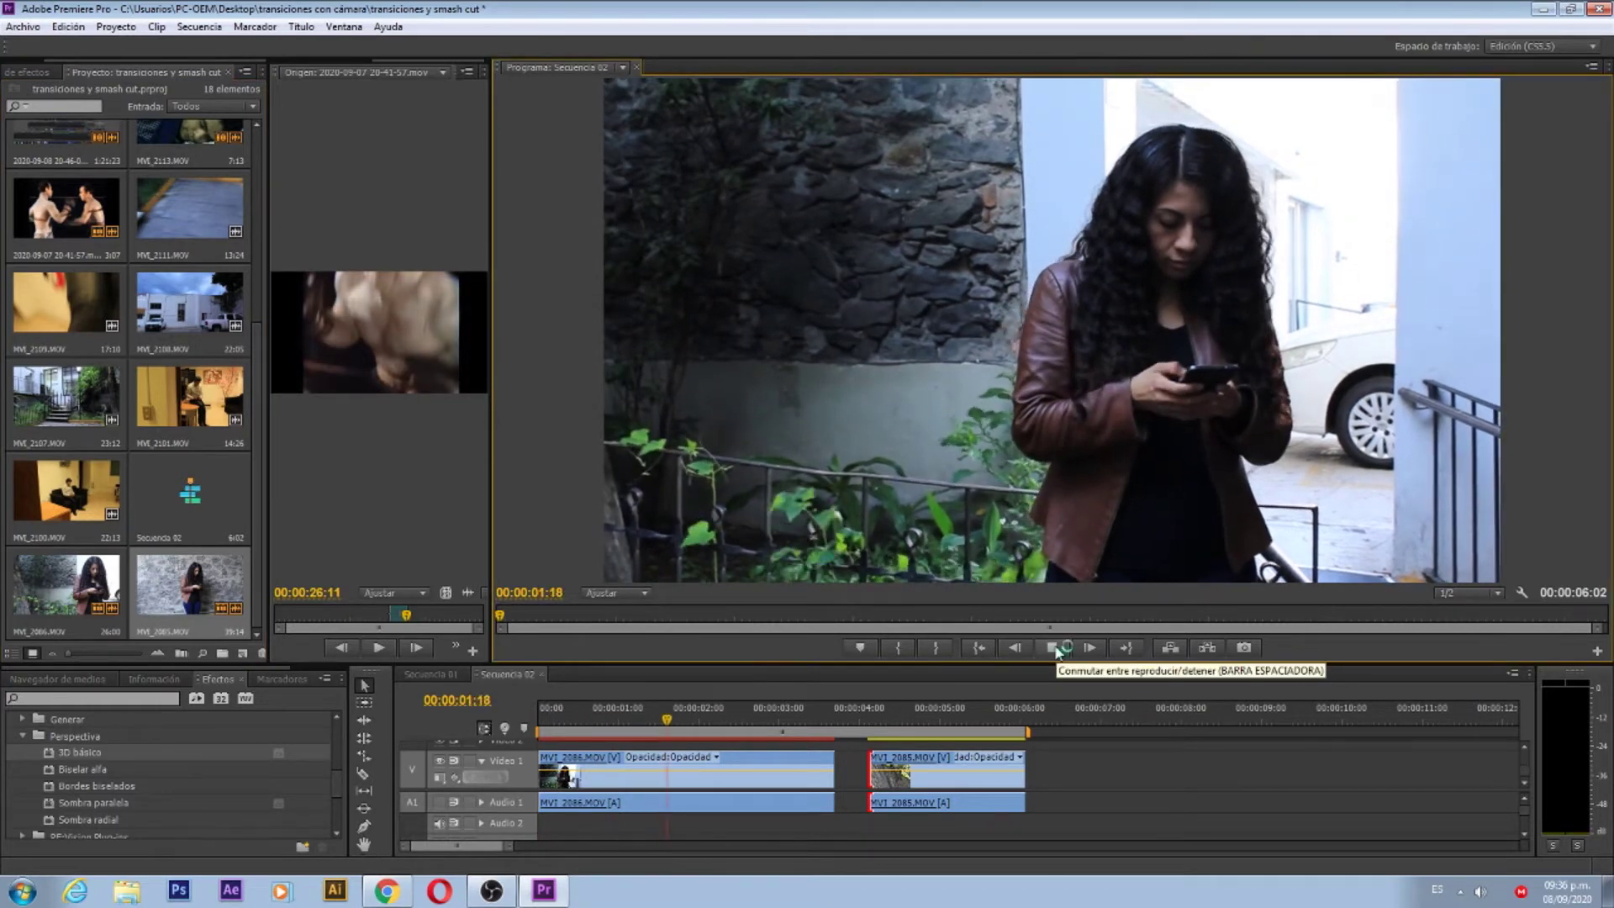
pyautogui.click(1053, 648)
pyautogui.moveTo(791, 715); pyautogui.dragTo(868, 713)
pyautogui.click(1053, 649)
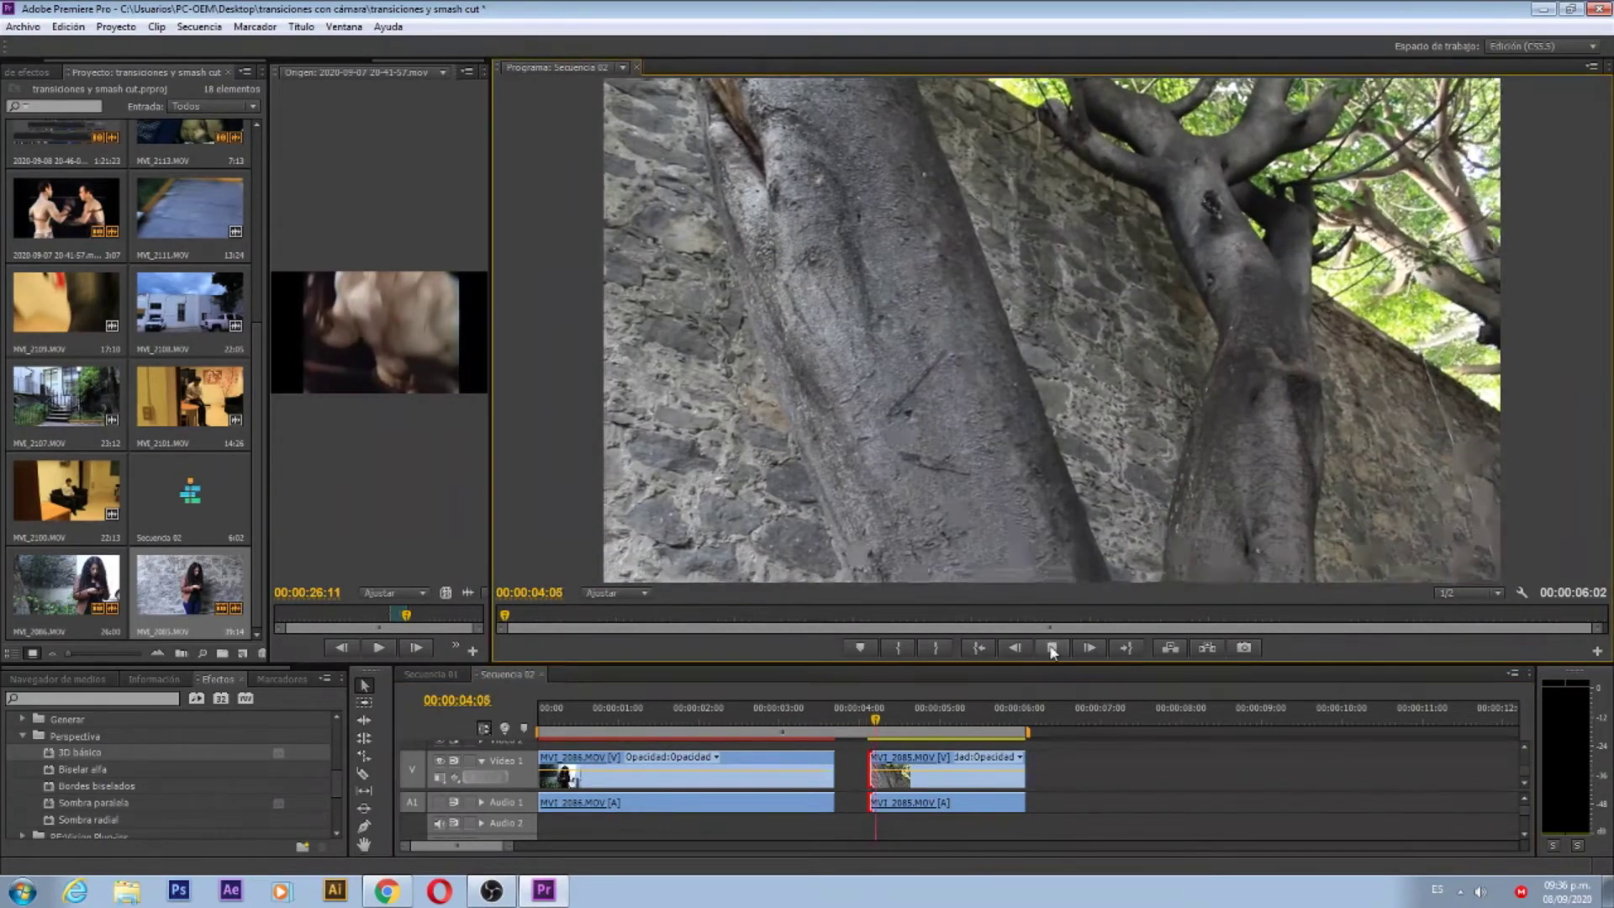
pyautogui.click(871, 723)
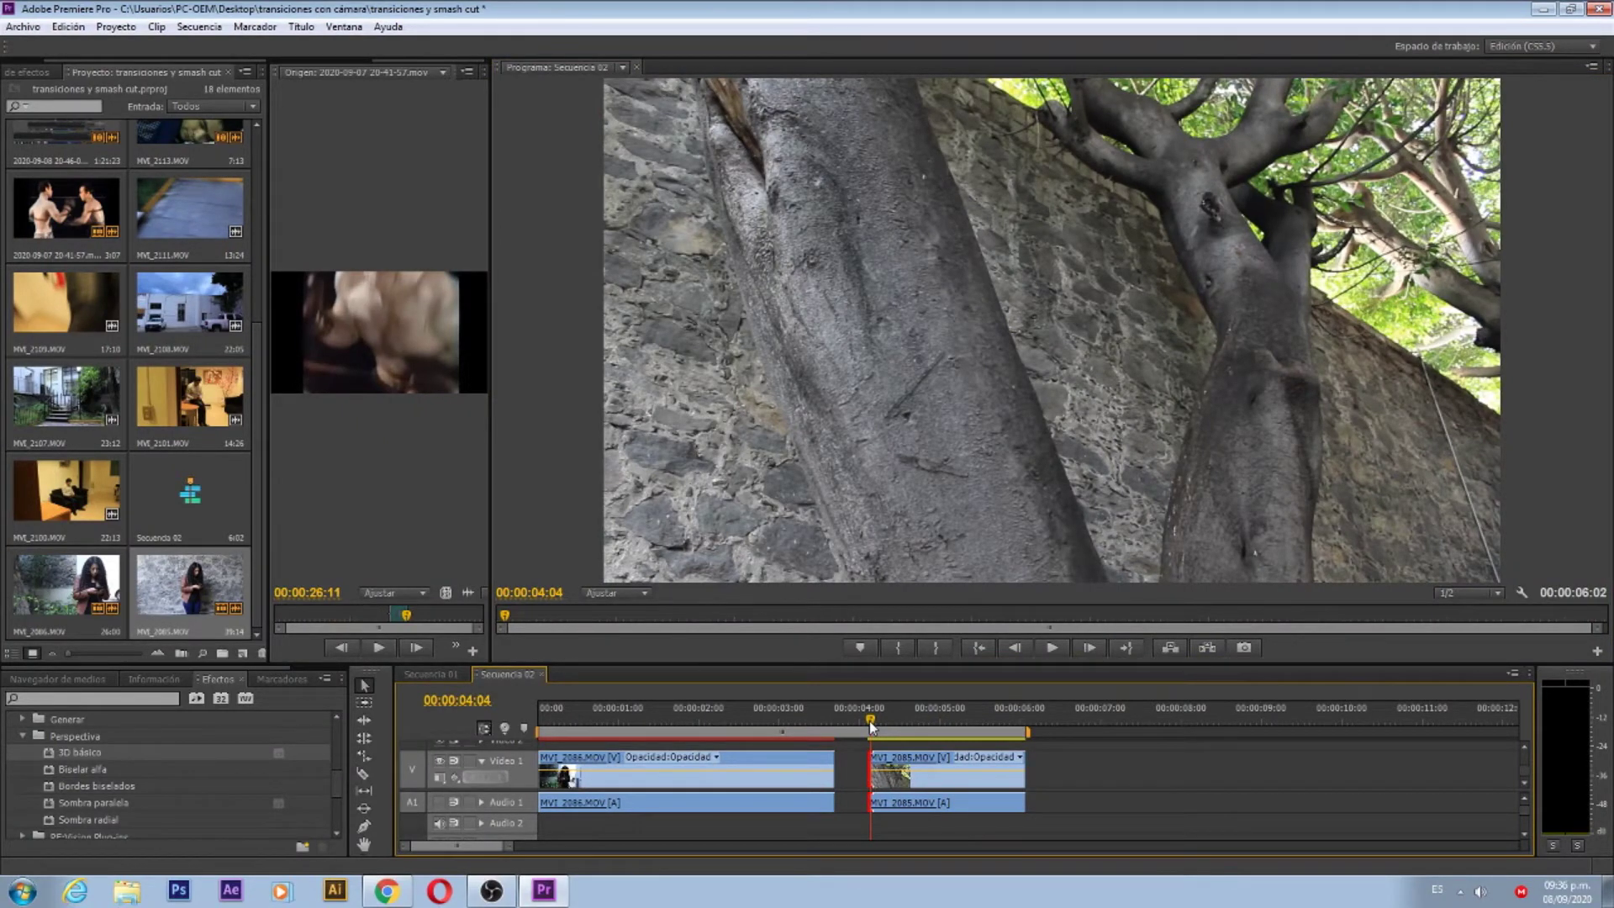
# Step: Scrub both shots for their camera sweeps and trim the end of MVI_2086.MOV to 00:00:03:13
pyautogui.moveTo(871, 726); pyautogui.dragTo(697, 720)
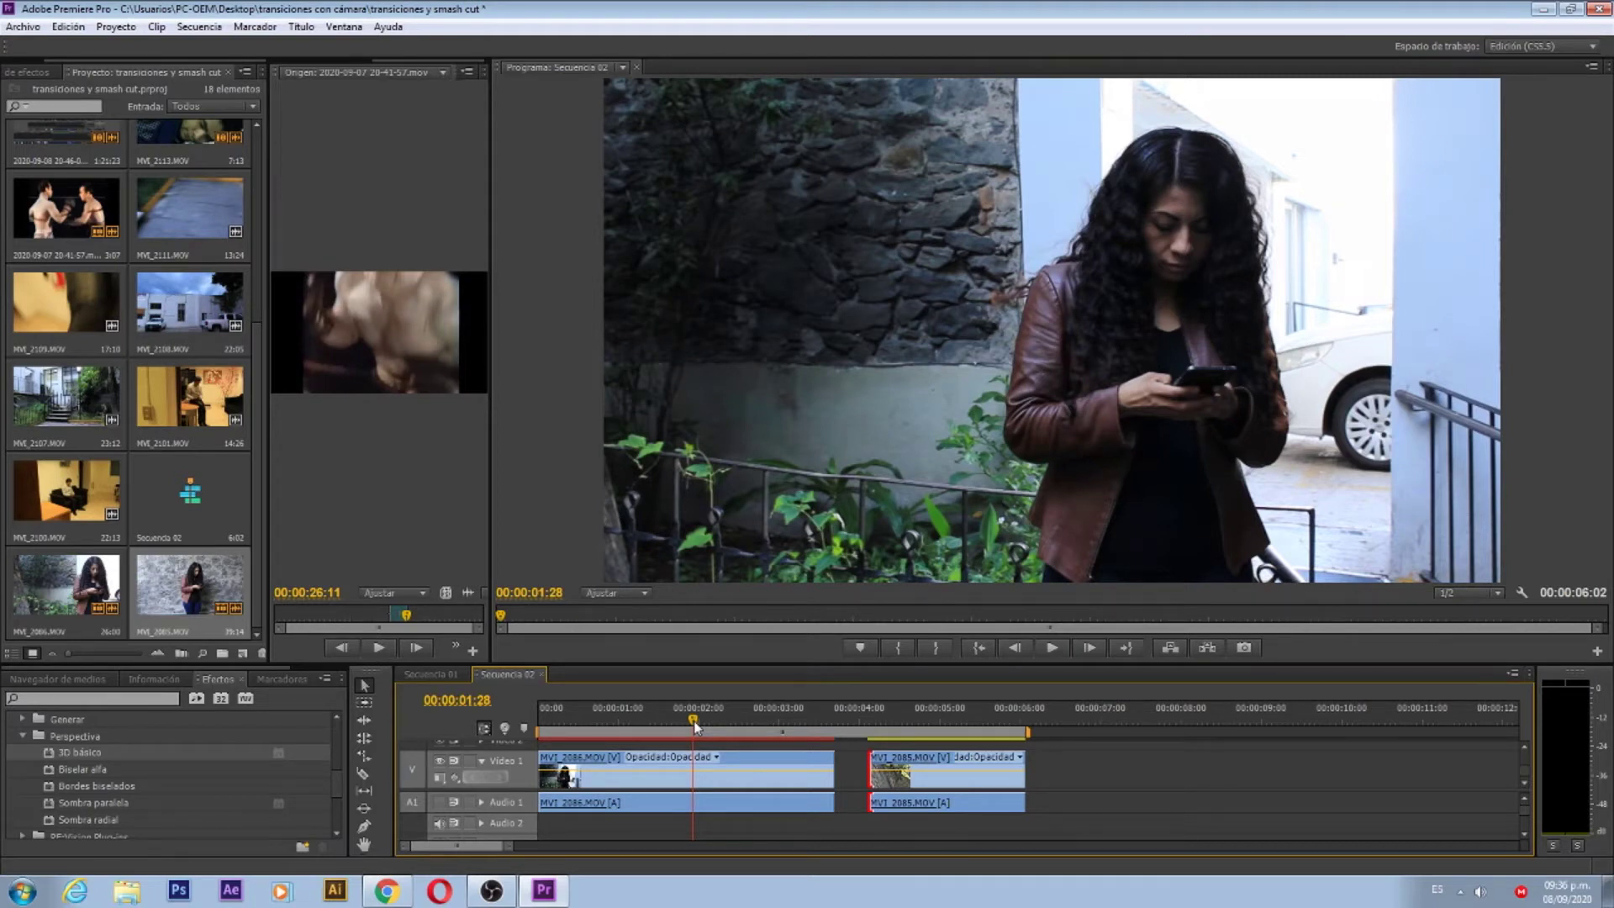
pyautogui.moveTo(694, 720); pyautogui.dragTo(720, 728)
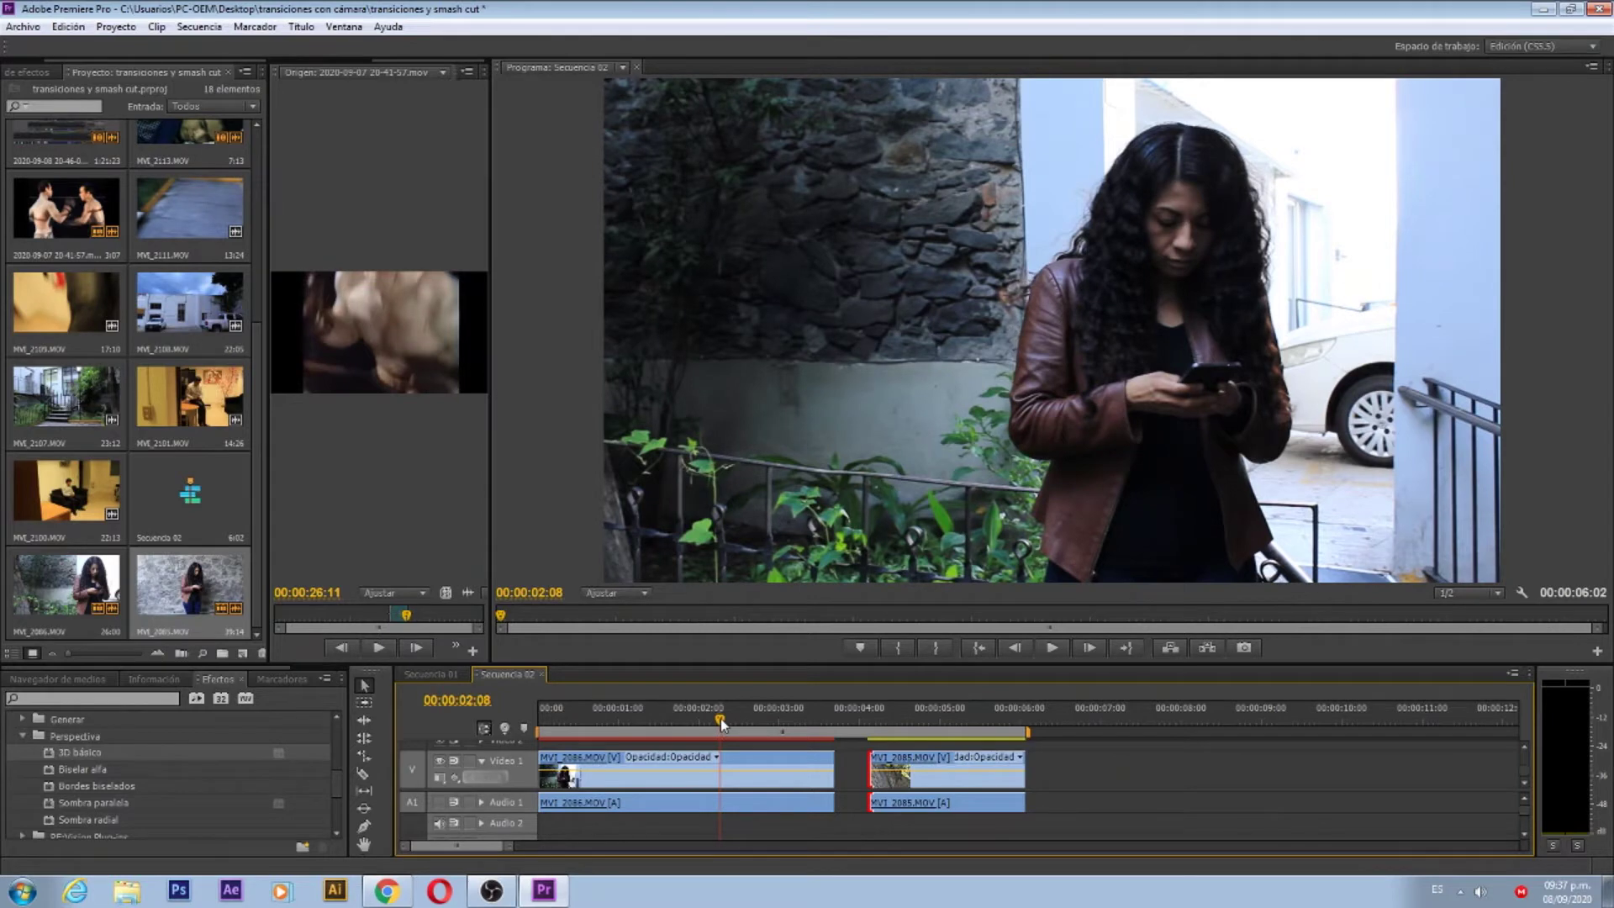
pyautogui.moveTo(719, 718); pyautogui.dragTo(918, 725)
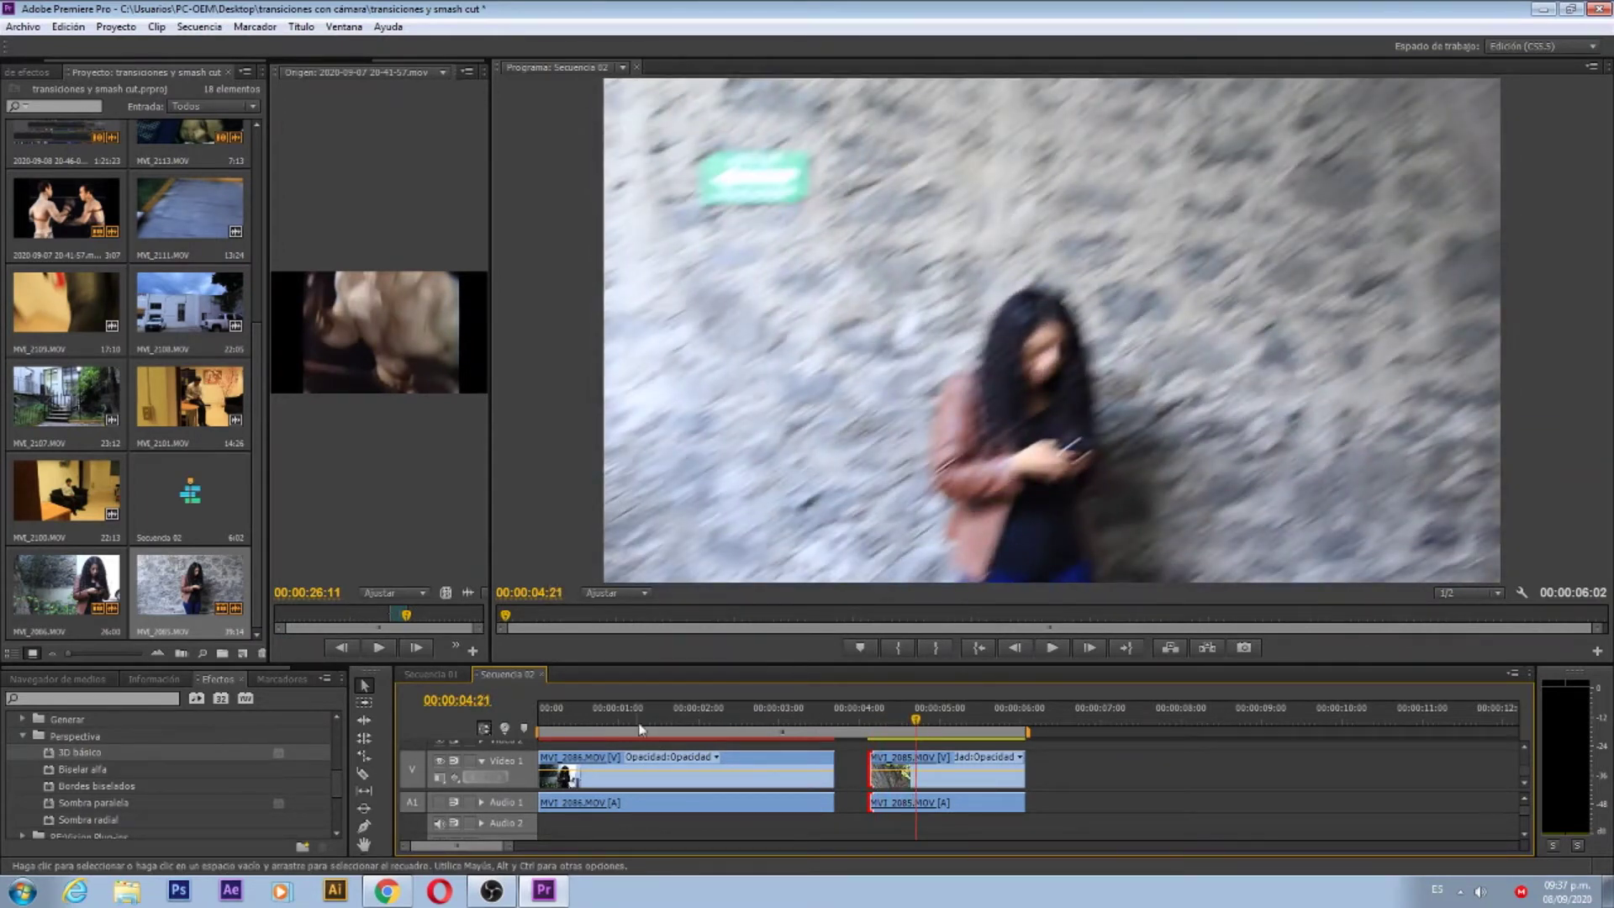
pyautogui.click(709, 719)
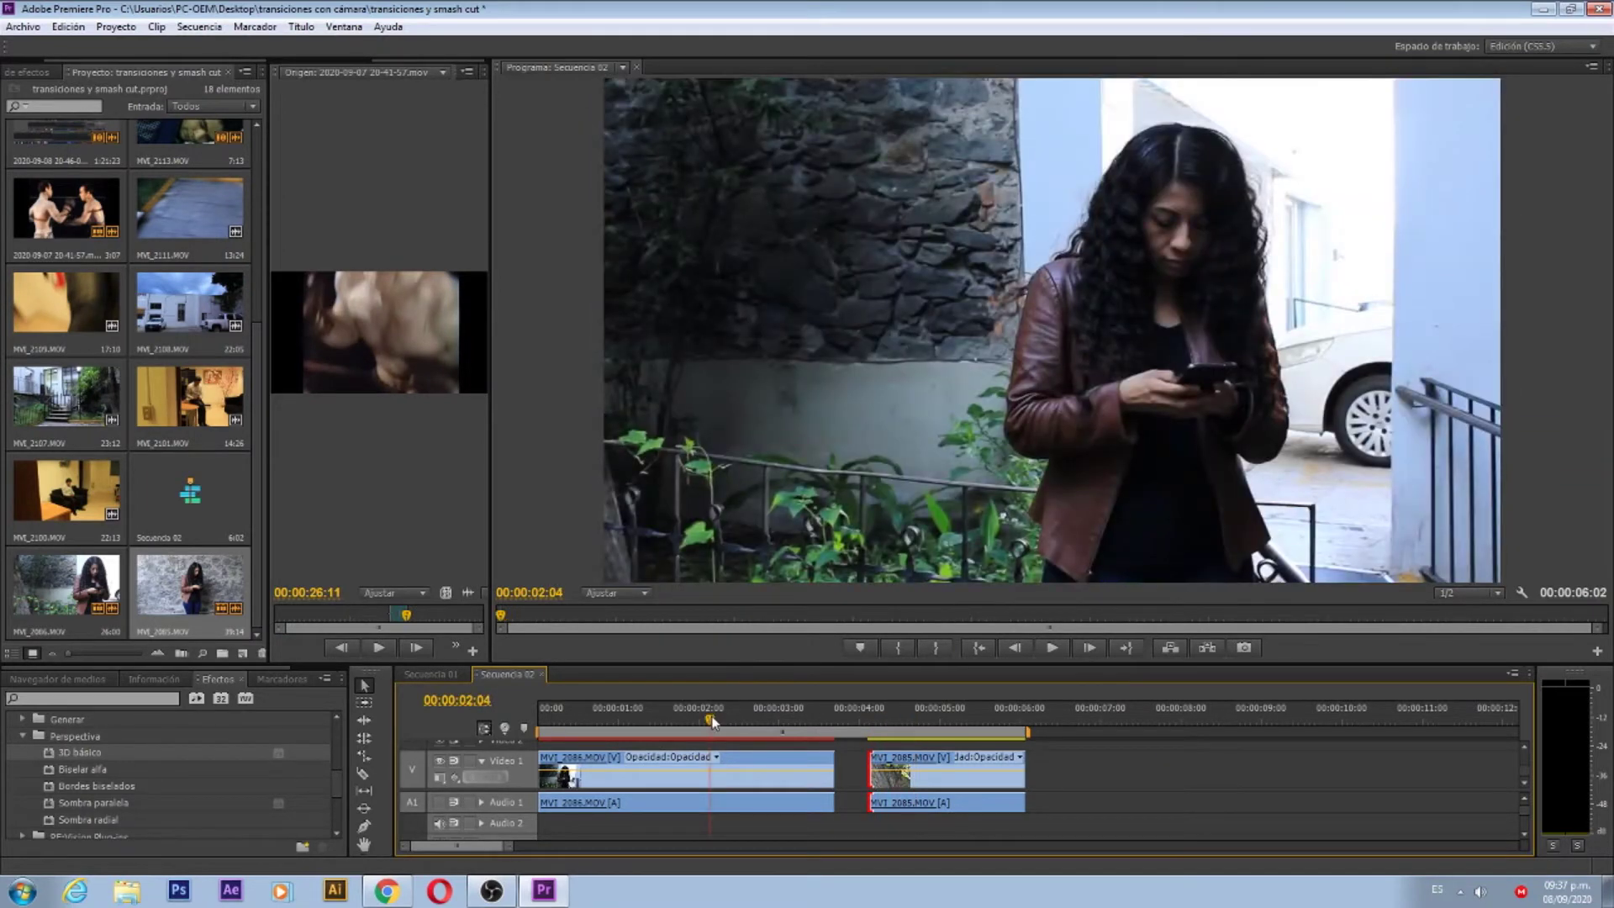
pyautogui.moveTo(710, 721); pyautogui.dragTo(812, 762)
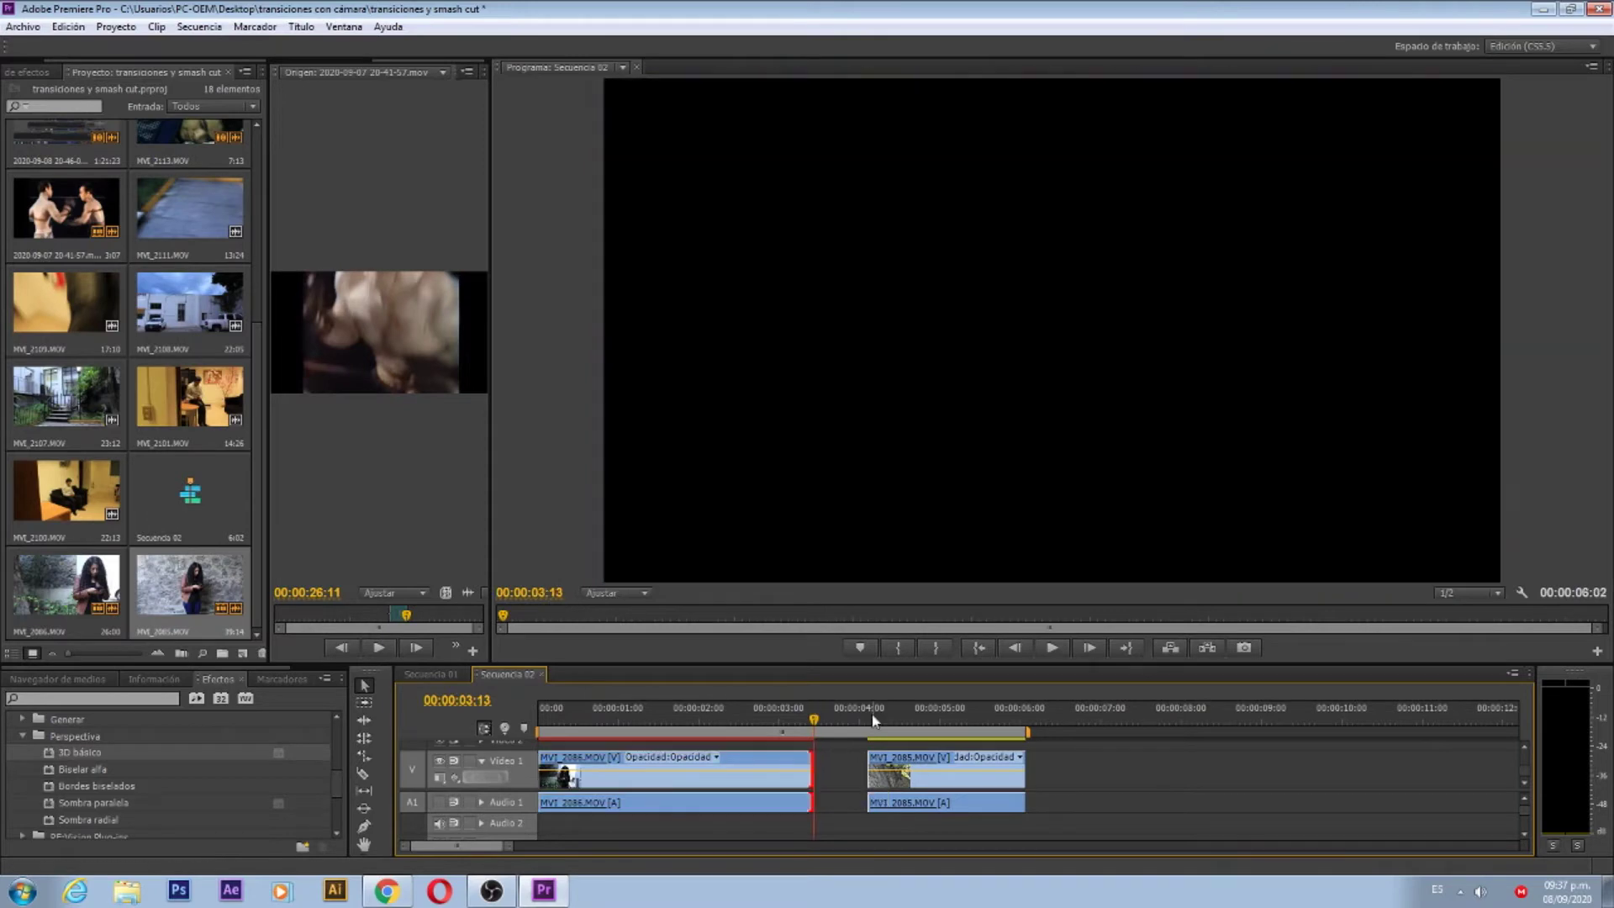
# Step: Trim the start of MVI_2085.MOV to the motion blur at 00:00:04:13 and close the gap between the two clips
pyautogui.click(870, 721)
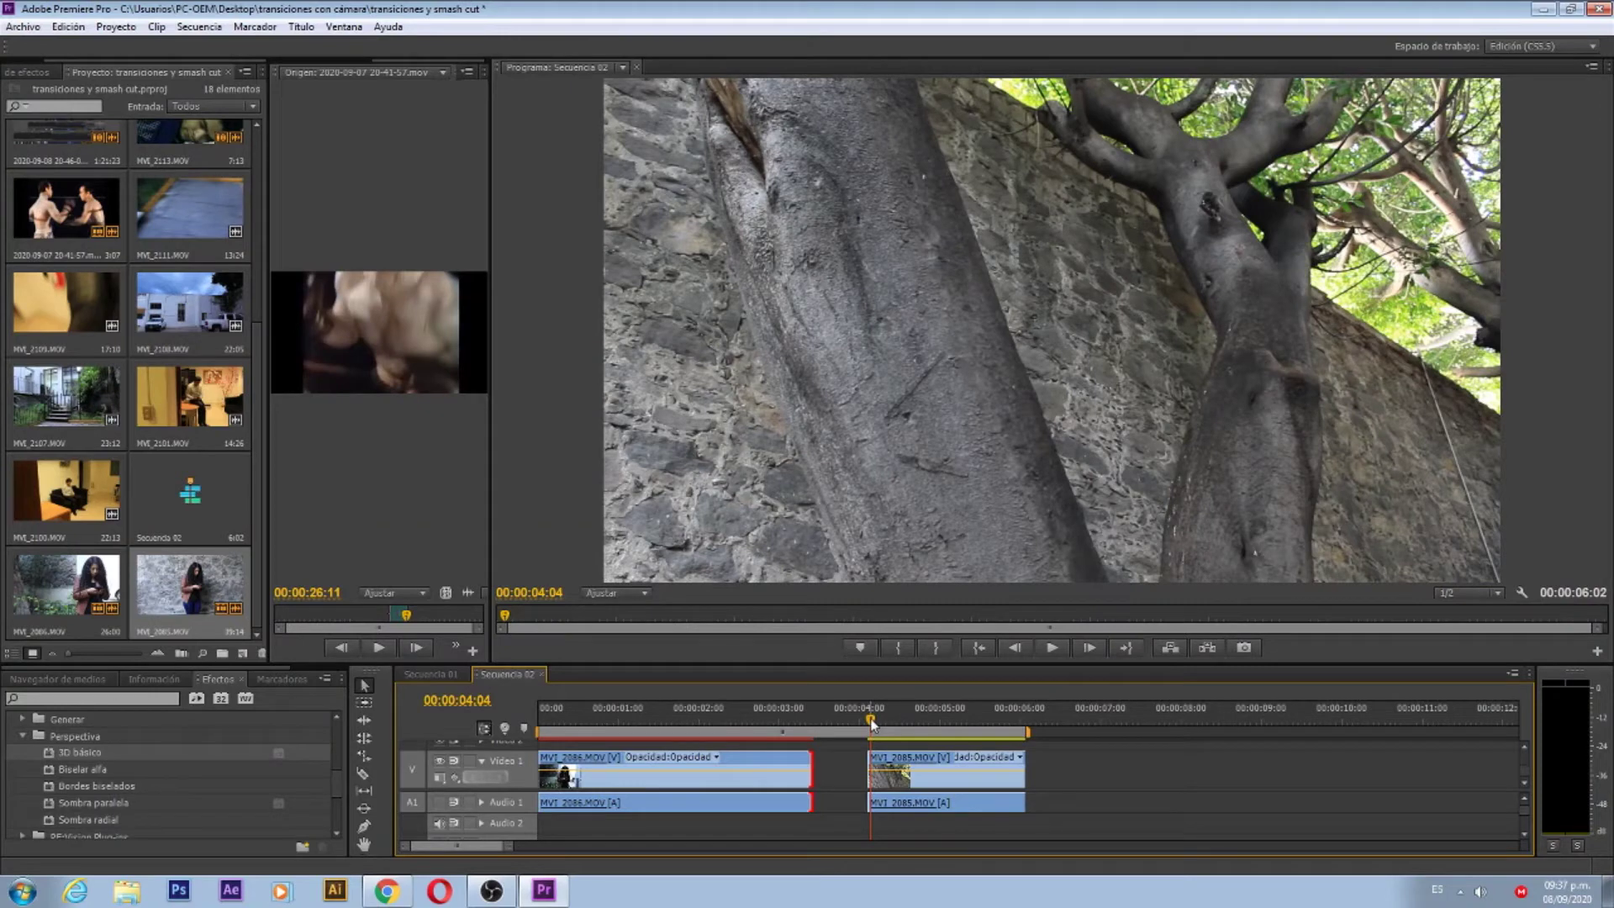
pyautogui.moveTo(872, 723); pyautogui.dragTo(896, 722)
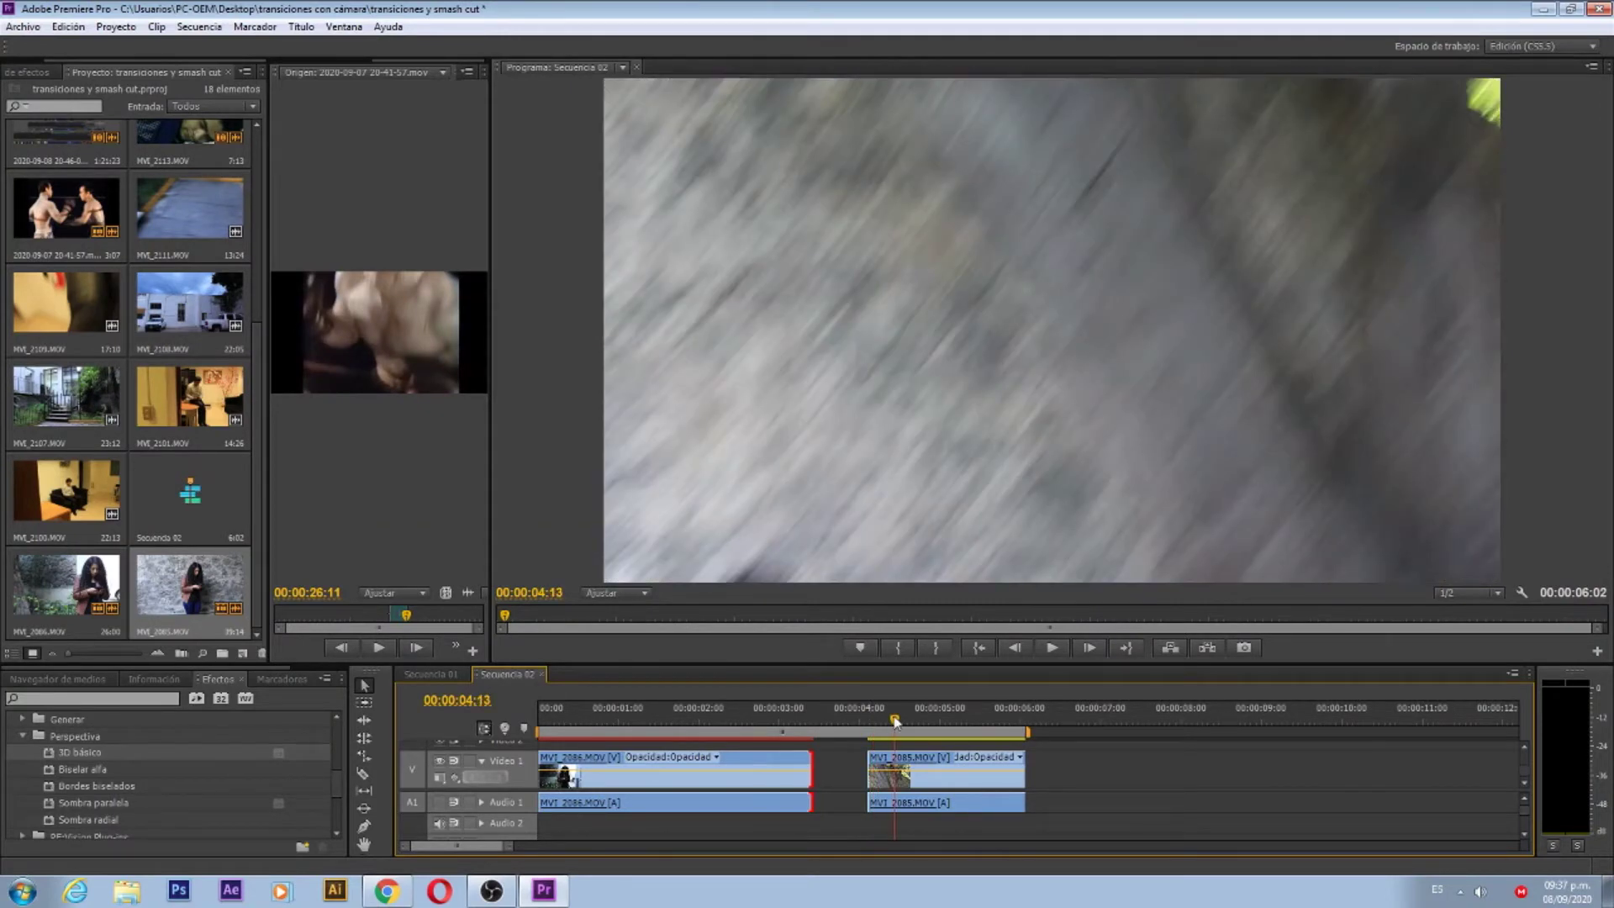
pyautogui.moveTo(870, 761); pyautogui.dragTo(498, 726)
pyautogui.press('Delete')
# Step: Play the joined clips and scrub the blurred camera sweep just before the cut
pyautogui.click(1051, 649)
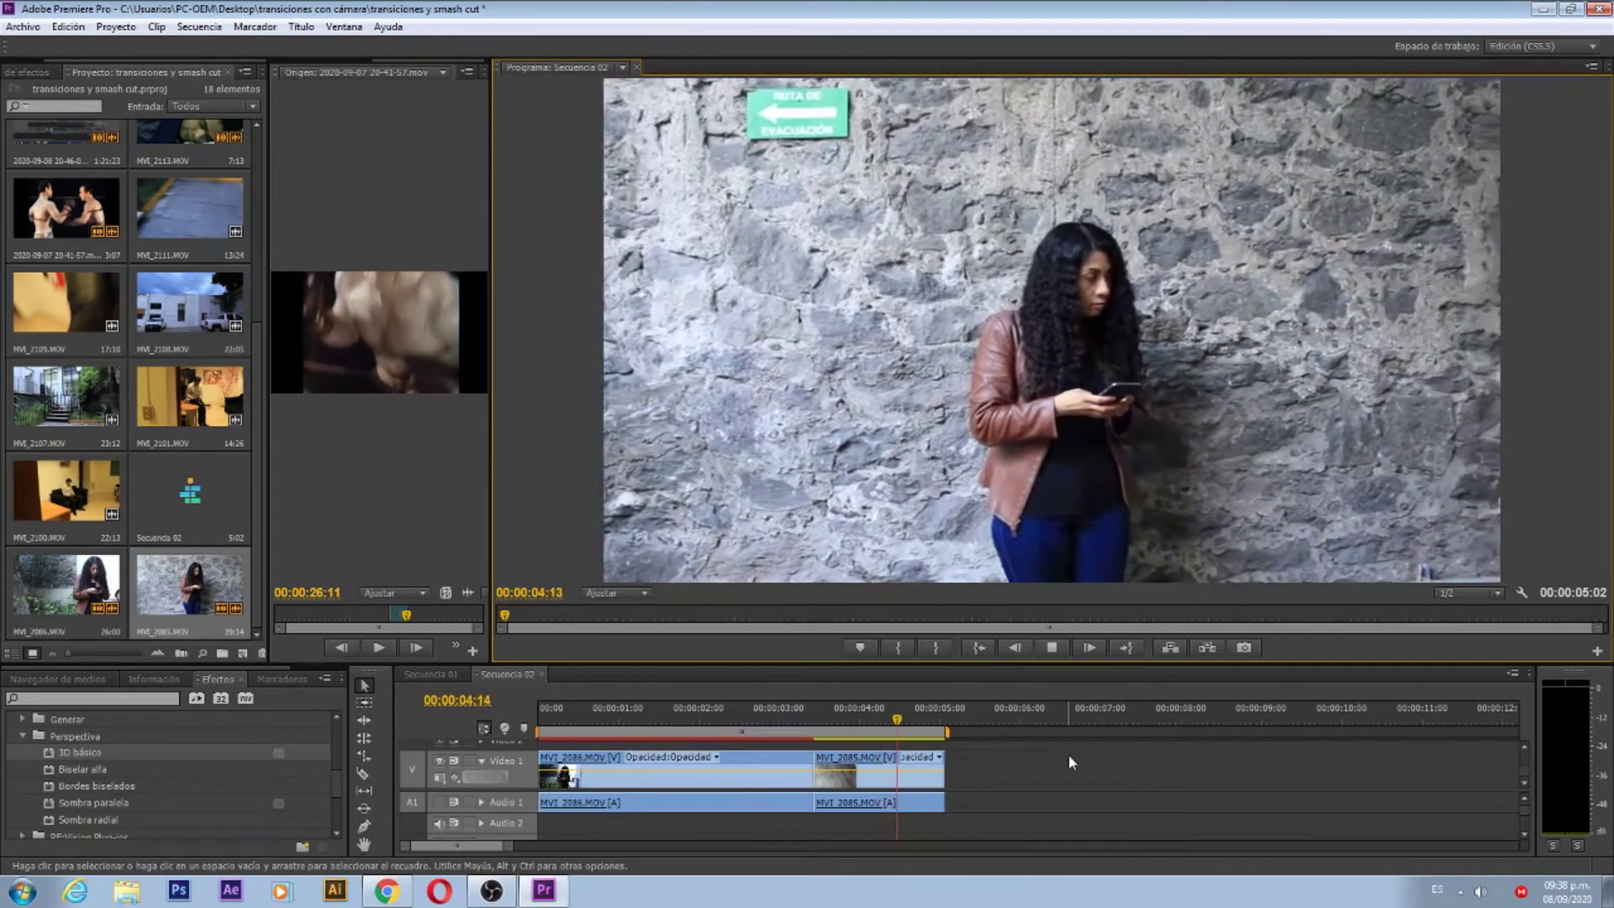
pyautogui.click(776, 723)
pyautogui.moveTo(782, 726)
pyautogui.mouseDown()
pyautogui.moveTo(836, 730)
pyautogui.moveTo(772, 736)
pyautogui.moveTo(833, 745)
pyautogui.moveTo(796, 746)
pyautogui.mouseUp()
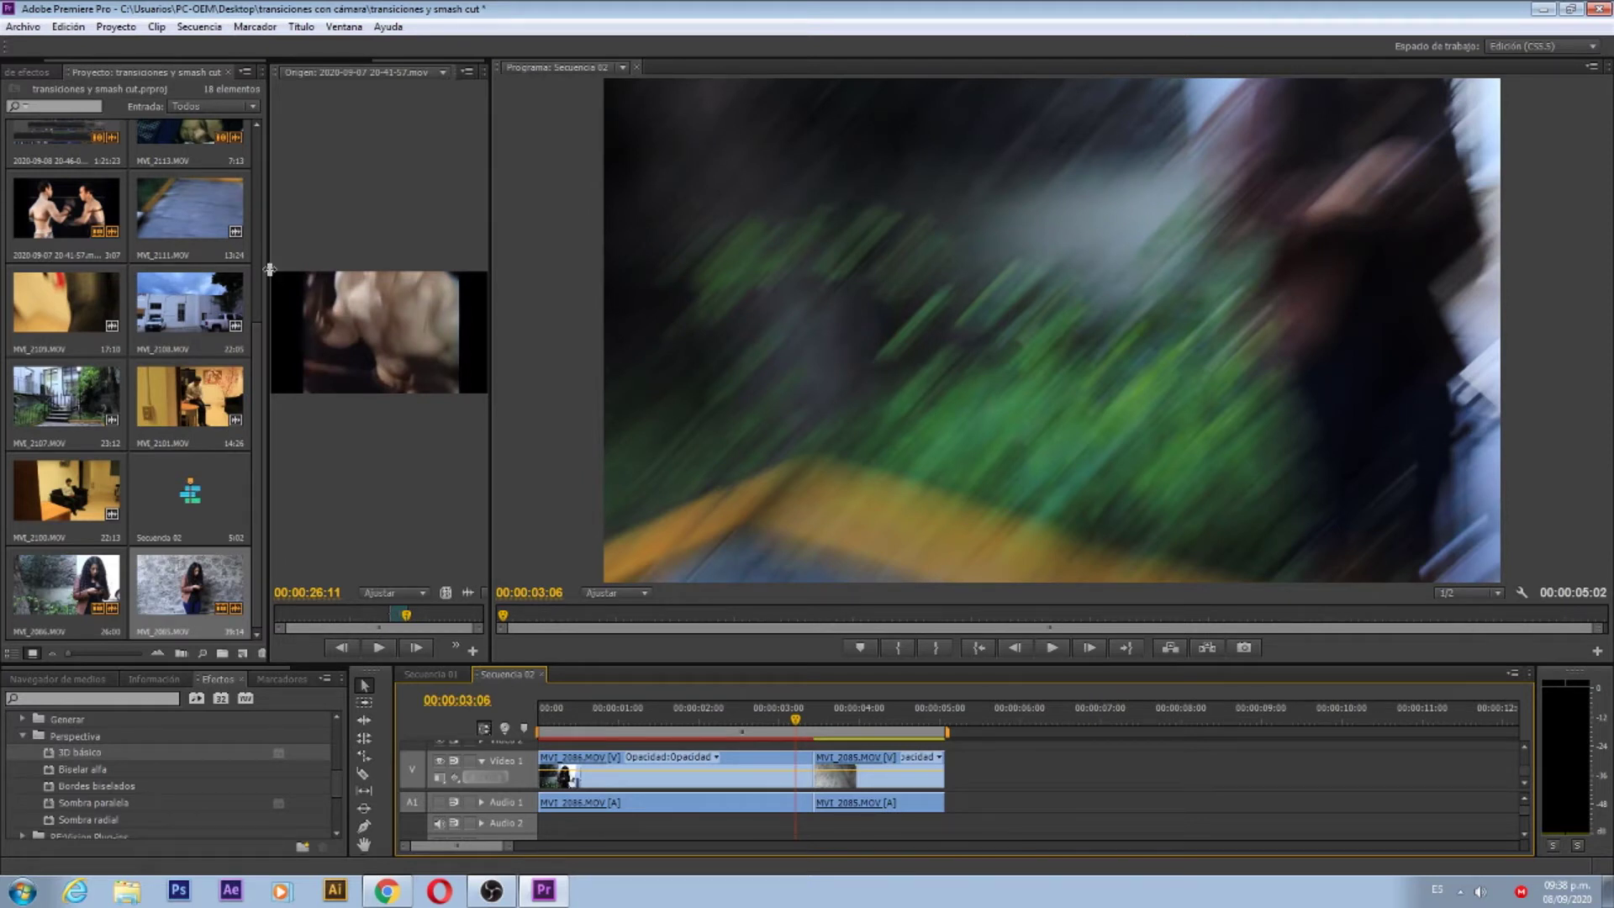
# Step: Load MVI_2111.MOV as the source clip and play its camera turn from about 00:00:07:18
pyautogui.scroll(5, 253, 265)
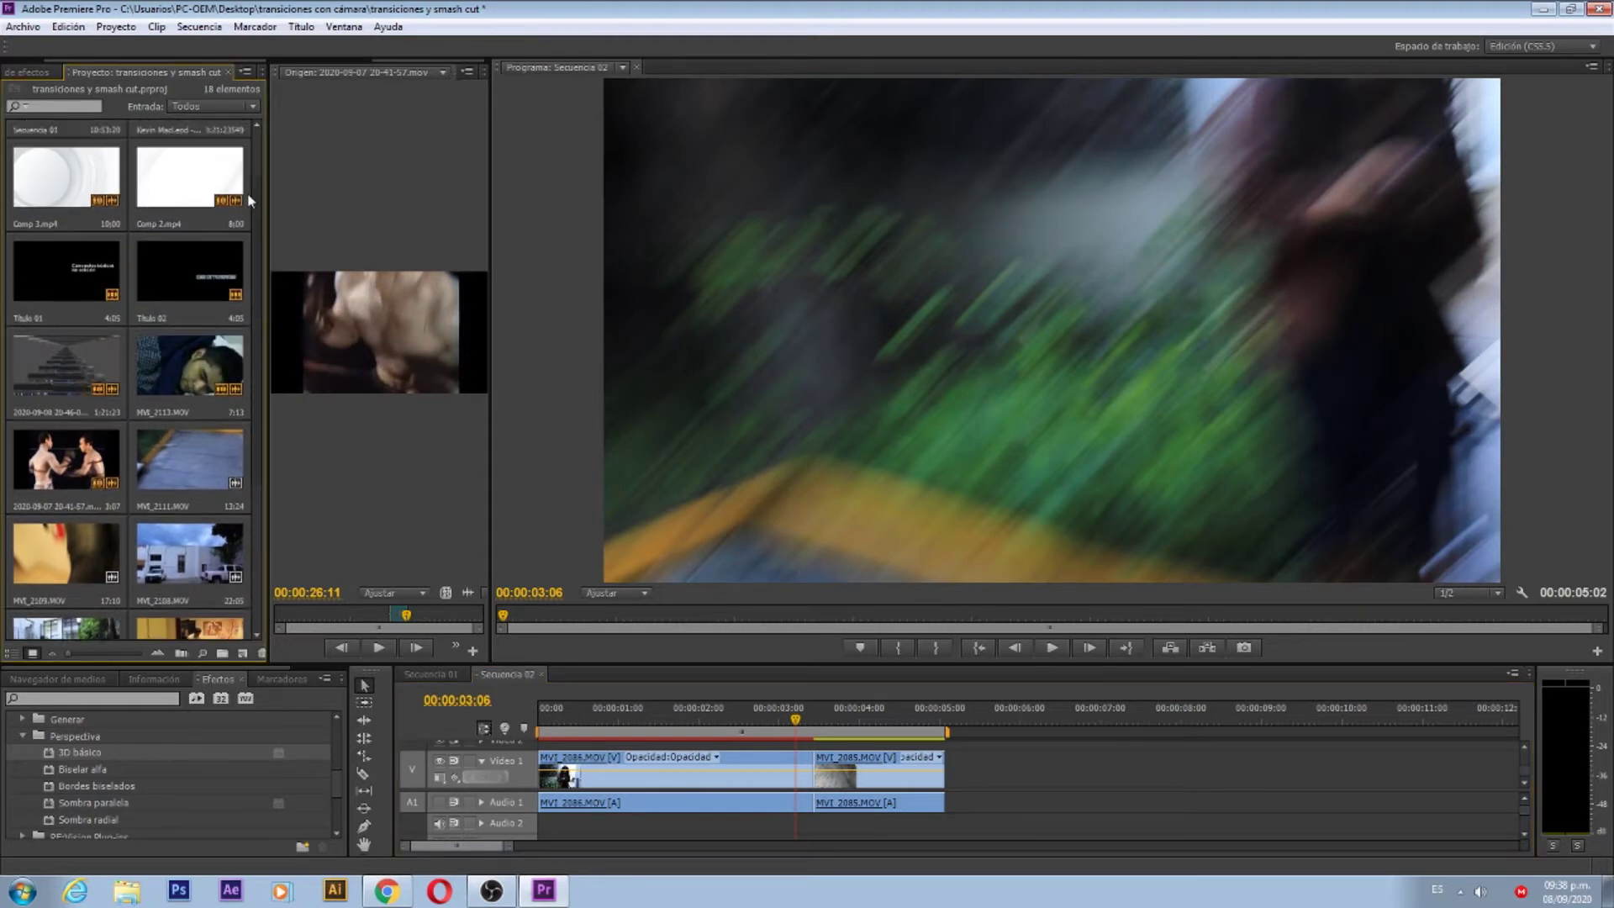
pyautogui.scroll(-3, 261, 241)
pyautogui.moveTo(190, 210); pyautogui.dragTo(667, 278)
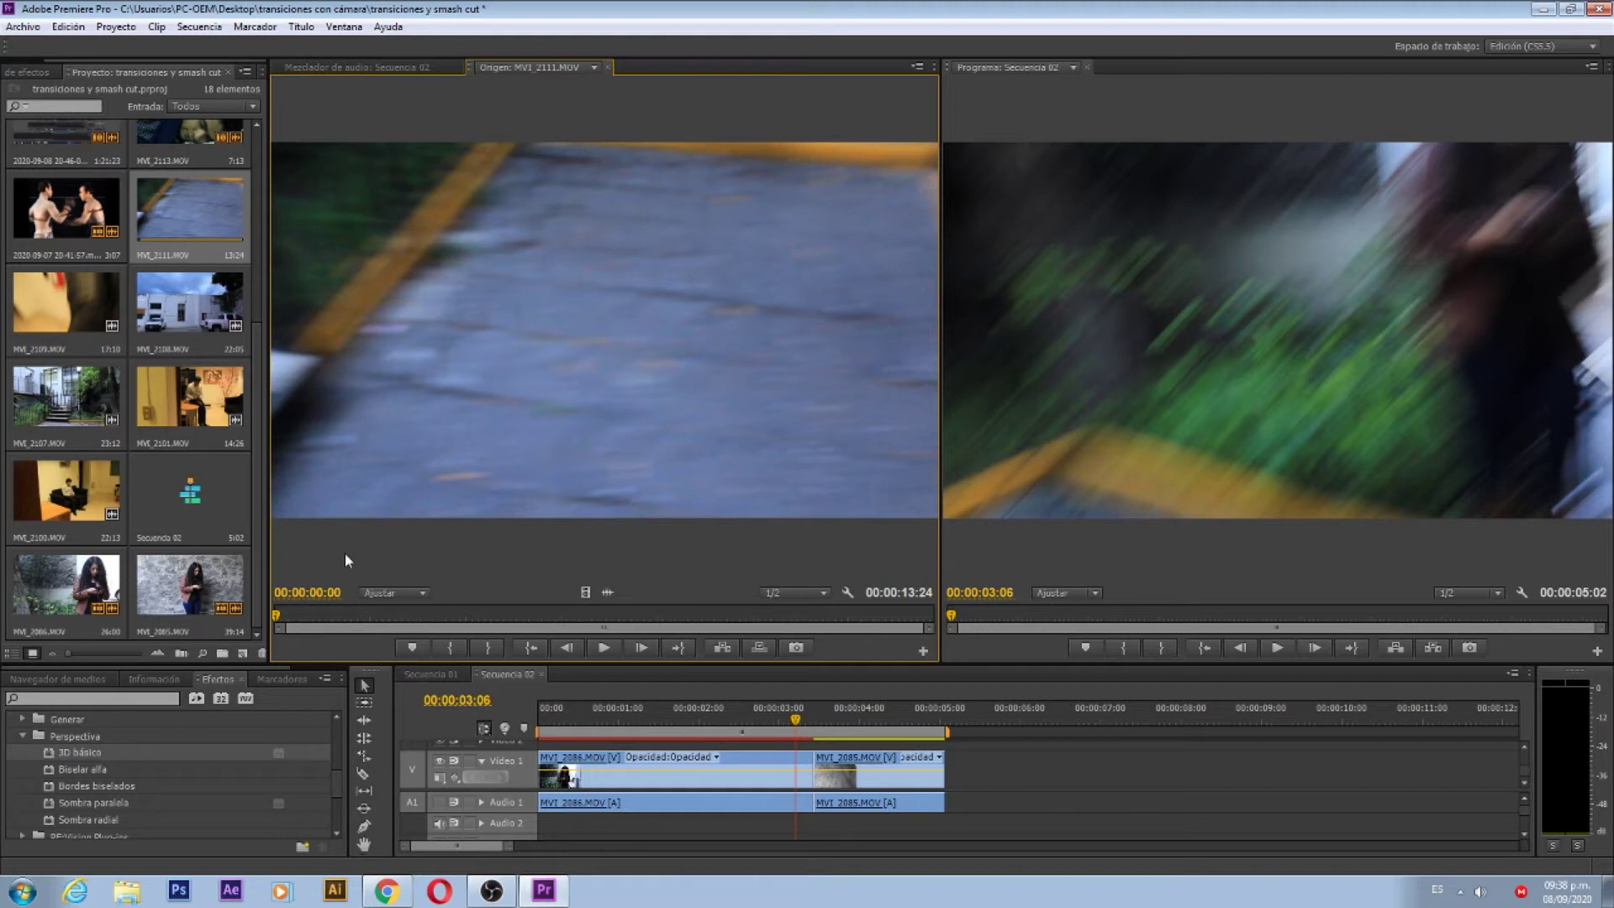
pyautogui.click(637, 616)
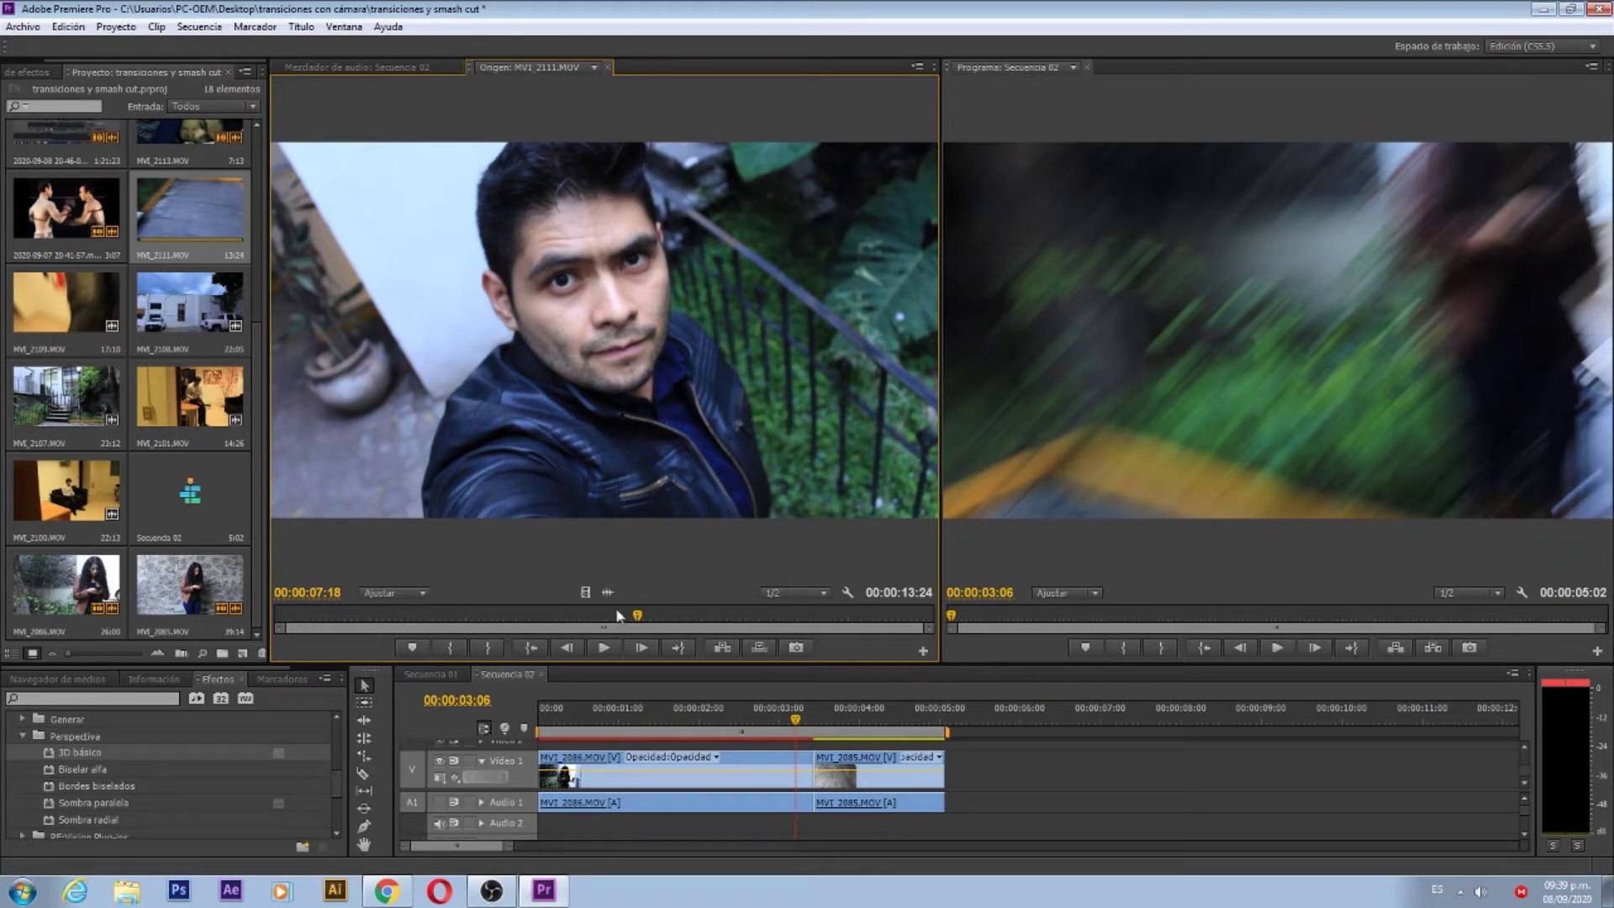
pyautogui.click(605, 648)
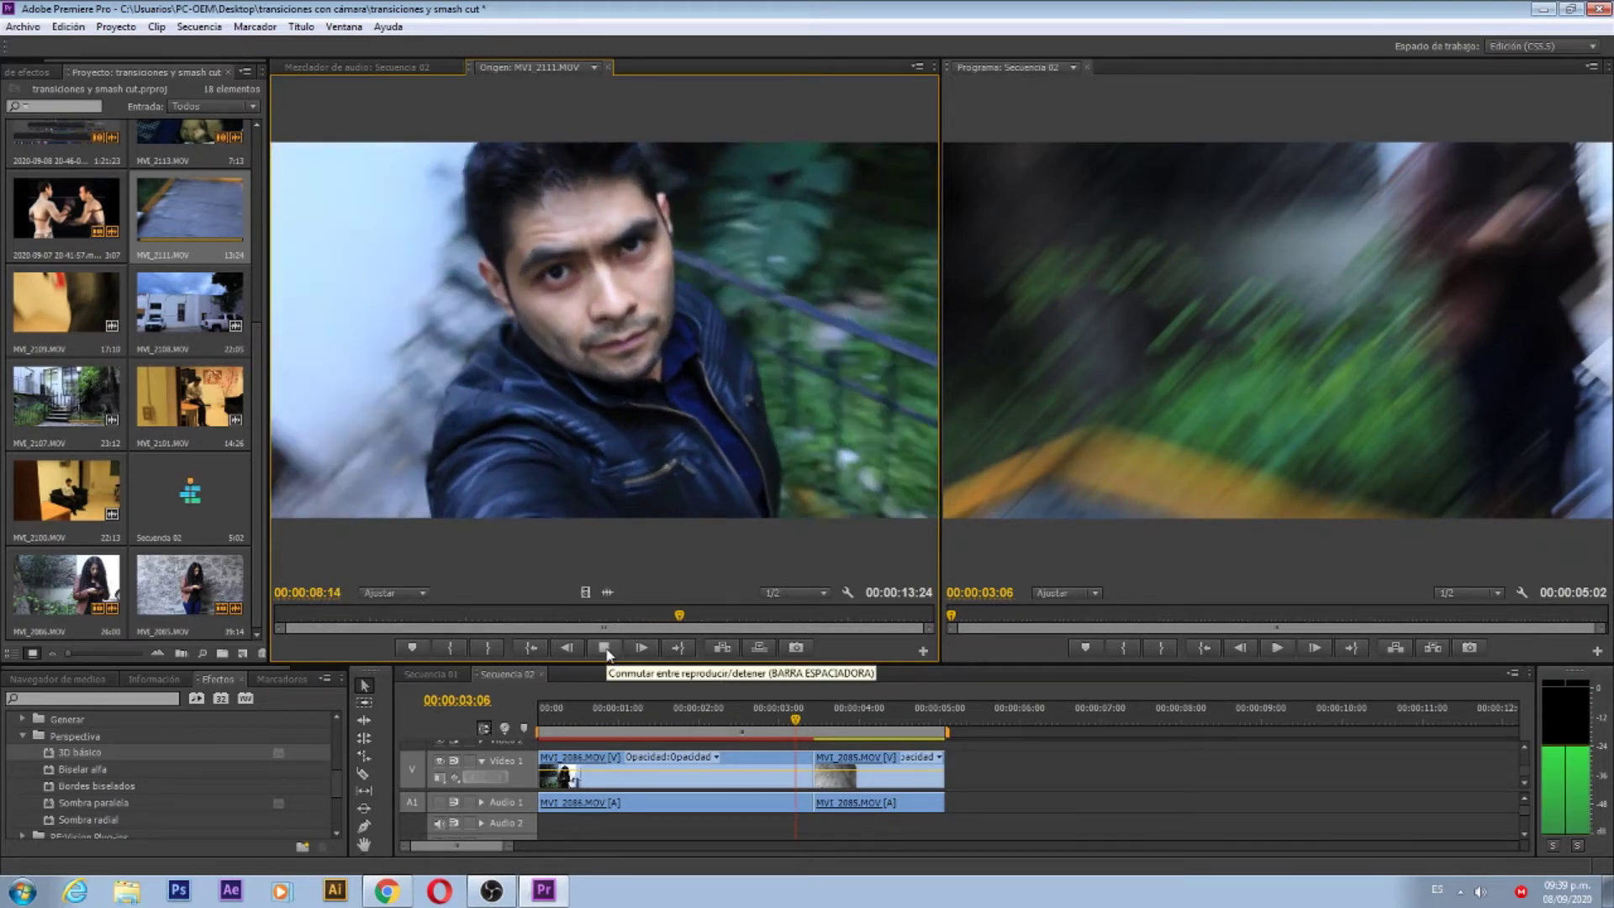
pyautogui.click(604, 648)
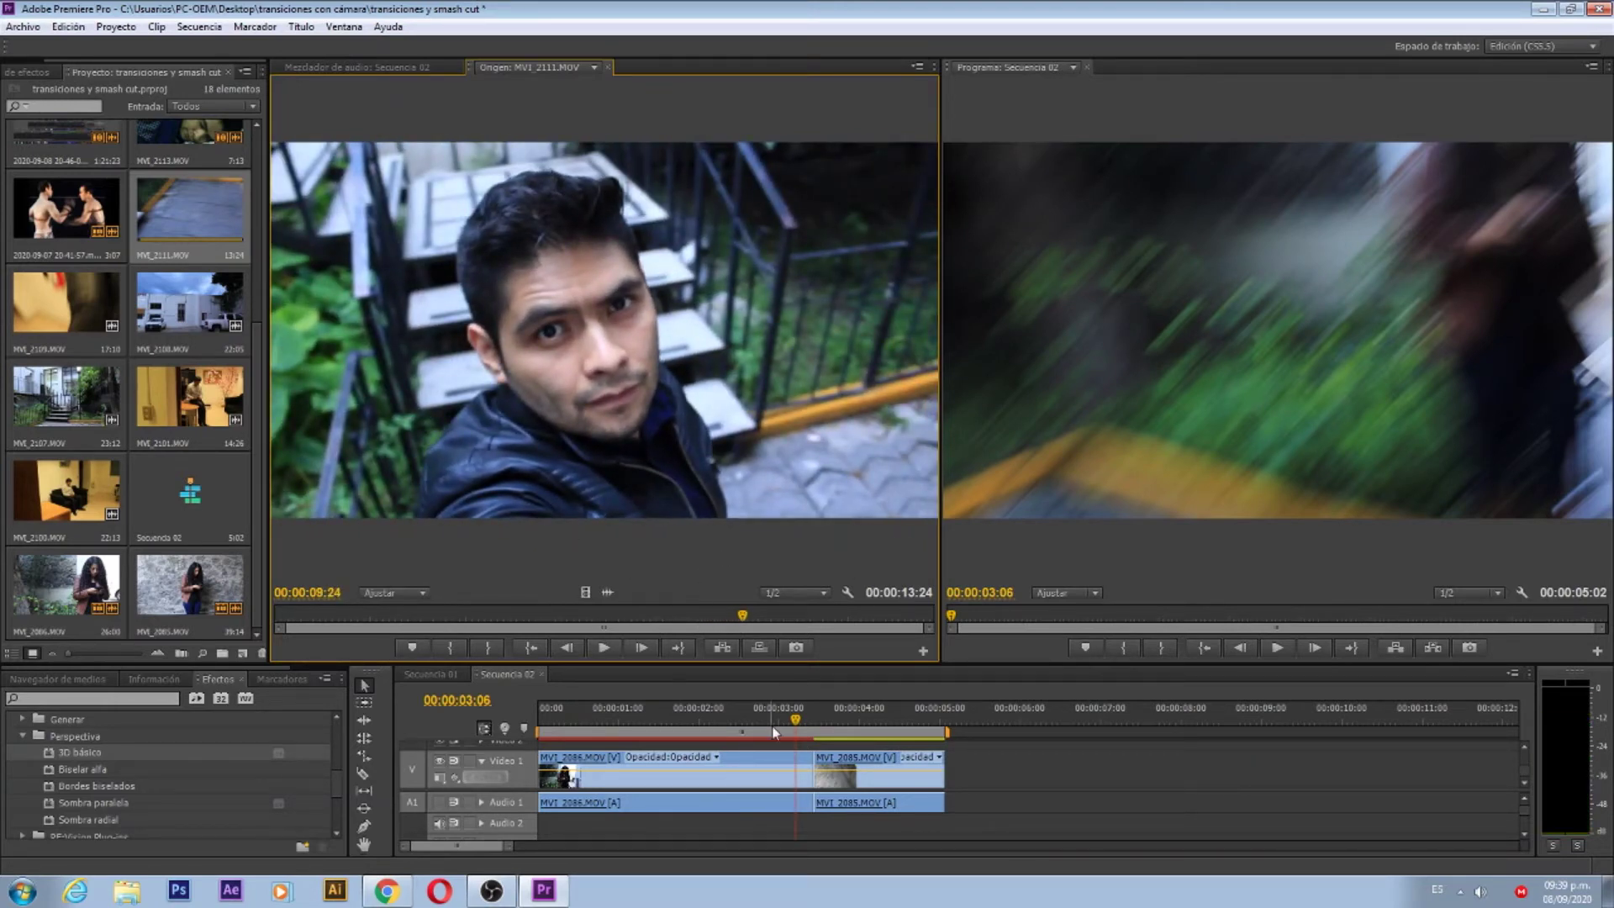
# Step: Mark MVI_2111.MOV from 00:00:07:09 to 00:00:09:06 and overwrite it into Secuencia 02 directly after MVI_2085.MOV
pyautogui.click(623, 622)
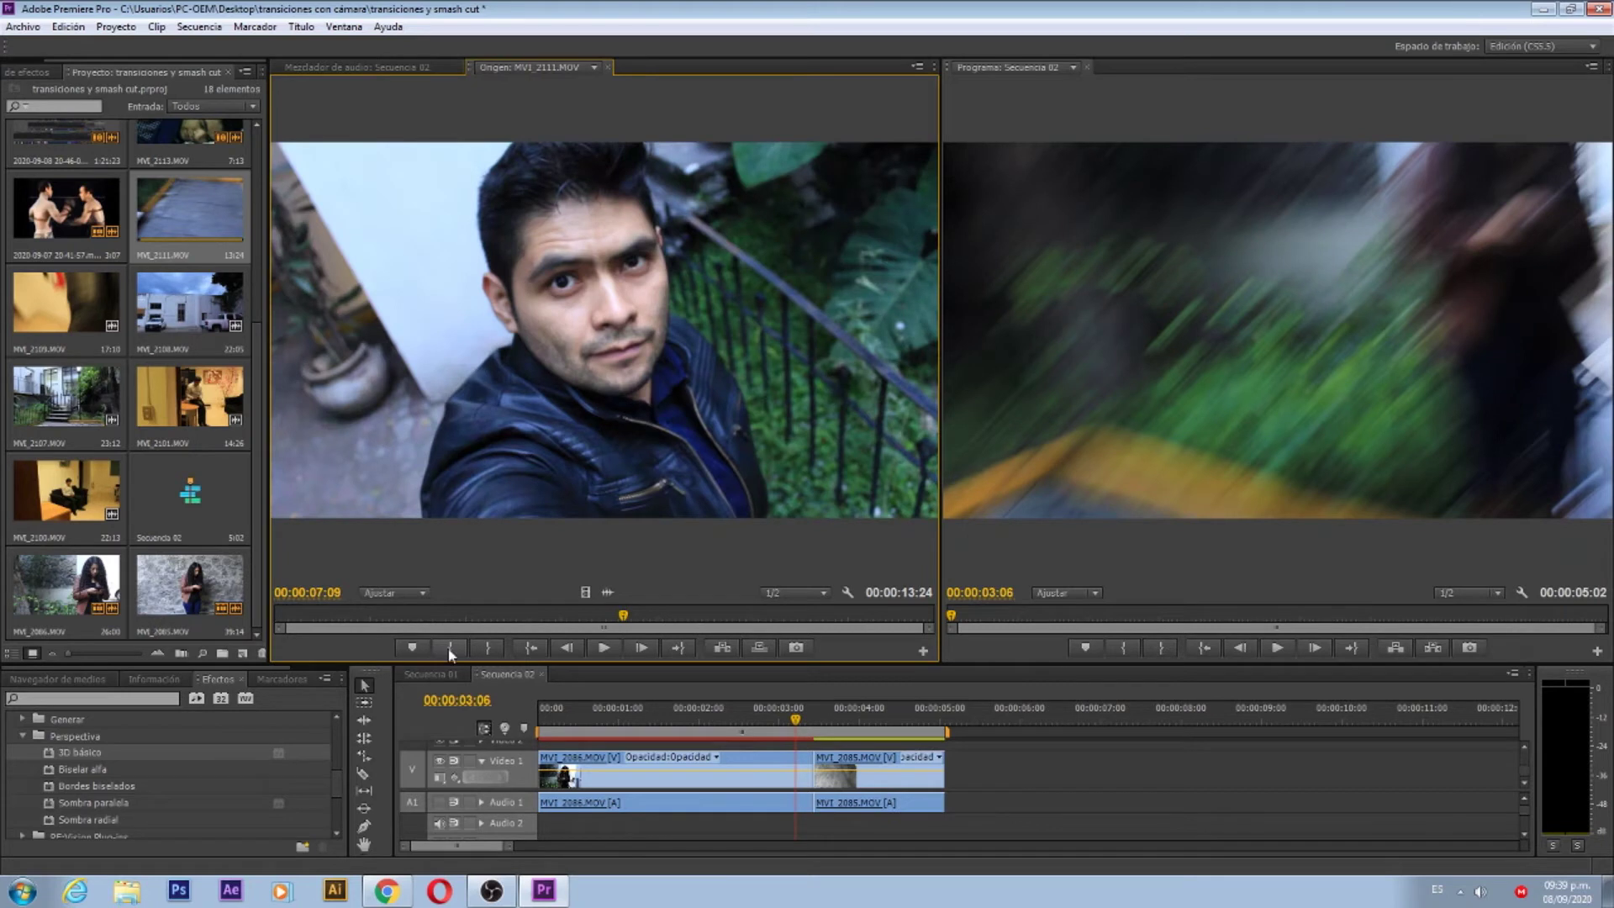
pyautogui.click(450, 648)
pyautogui.click(733, 615)
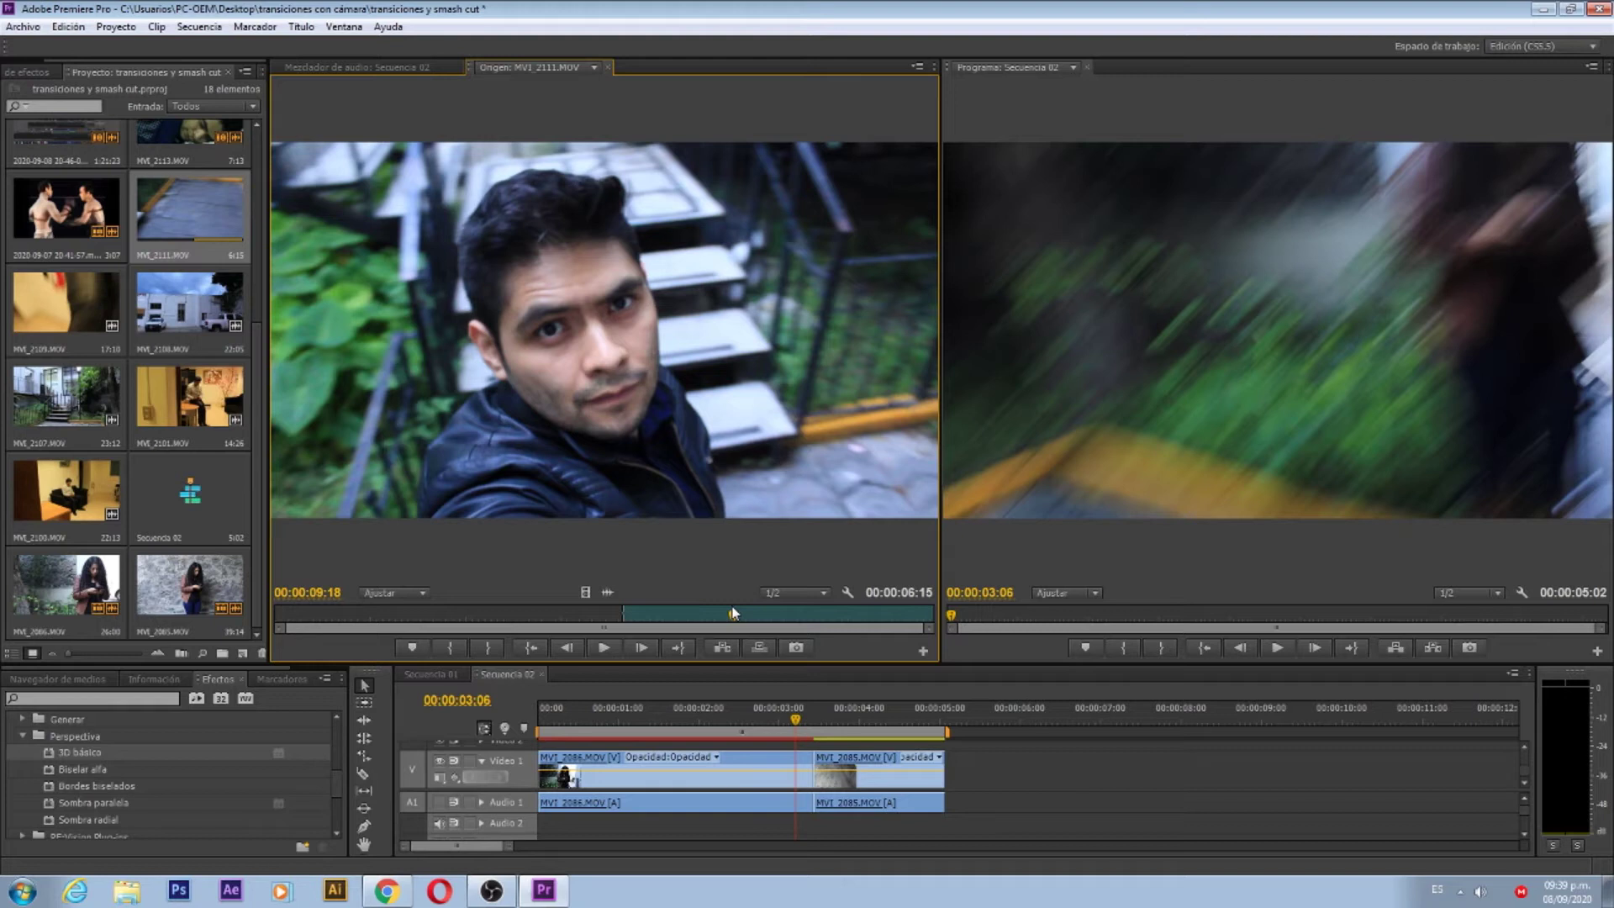
pyautogui.moveTo(733, 620); pyautogui.dragTo(715, 616)
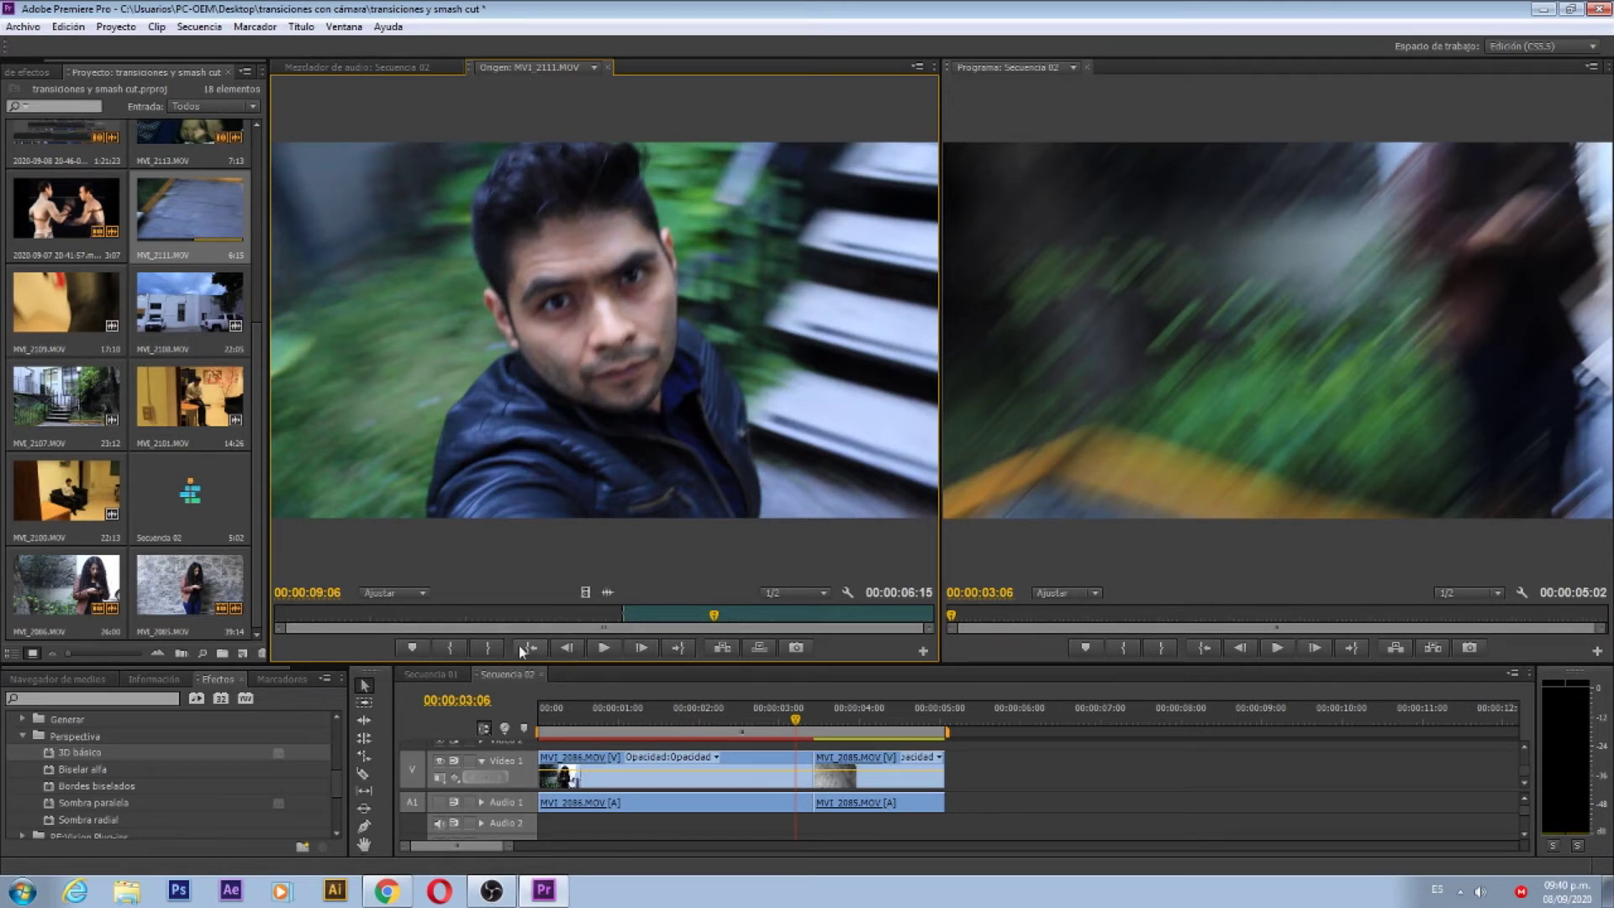
pyautogui.click(489, 647)
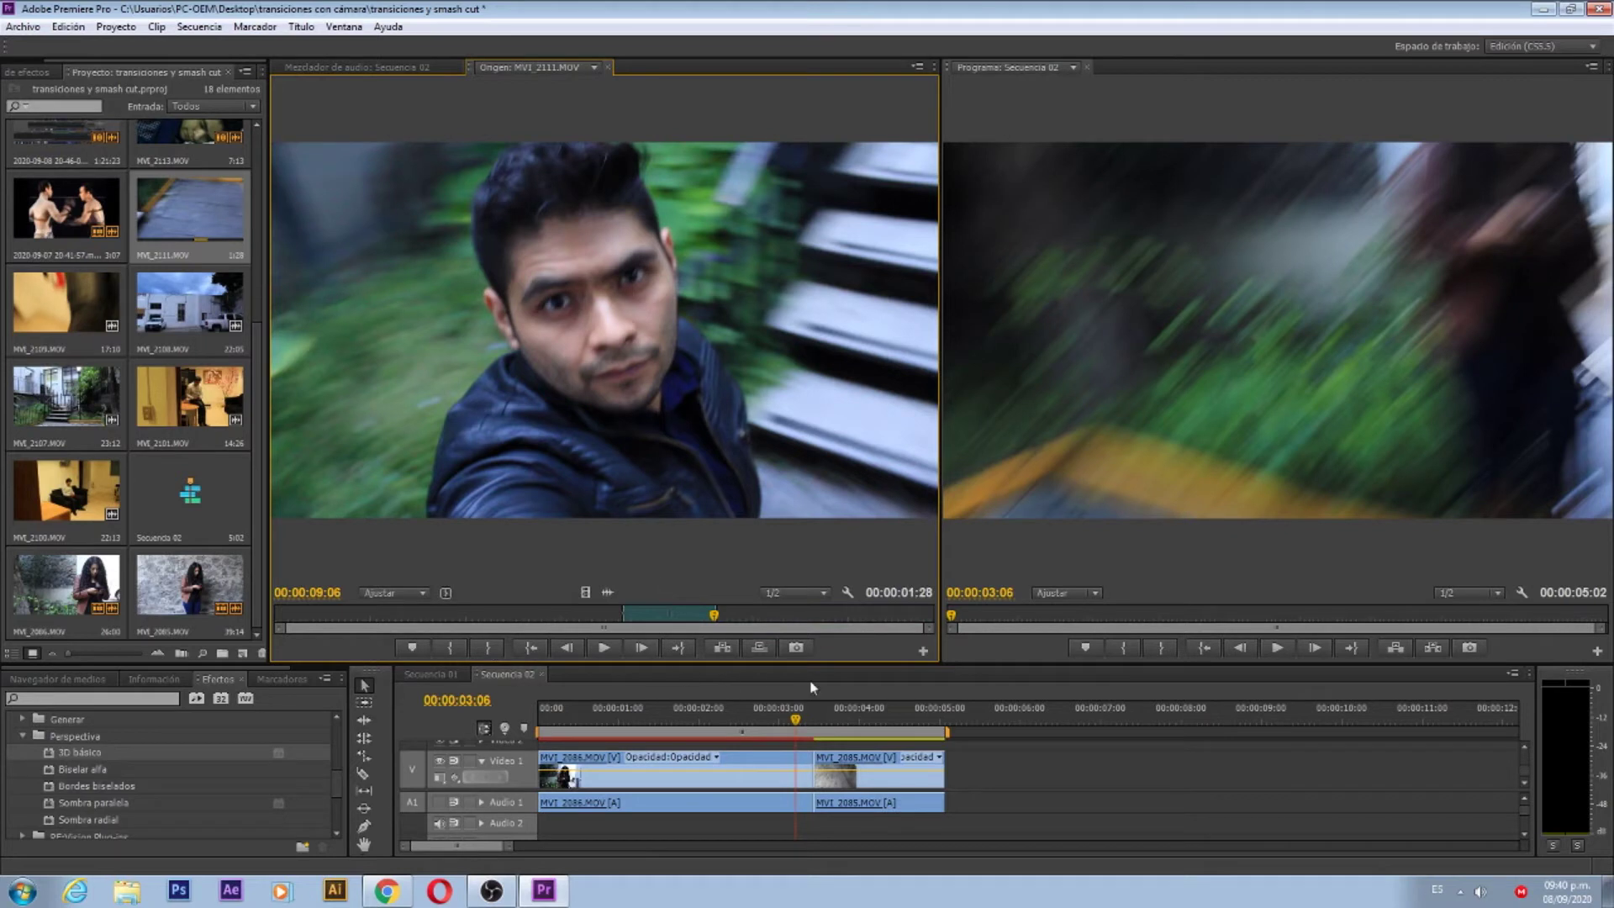
pyautogui.click(946, 709)
pyautogui.press('.')
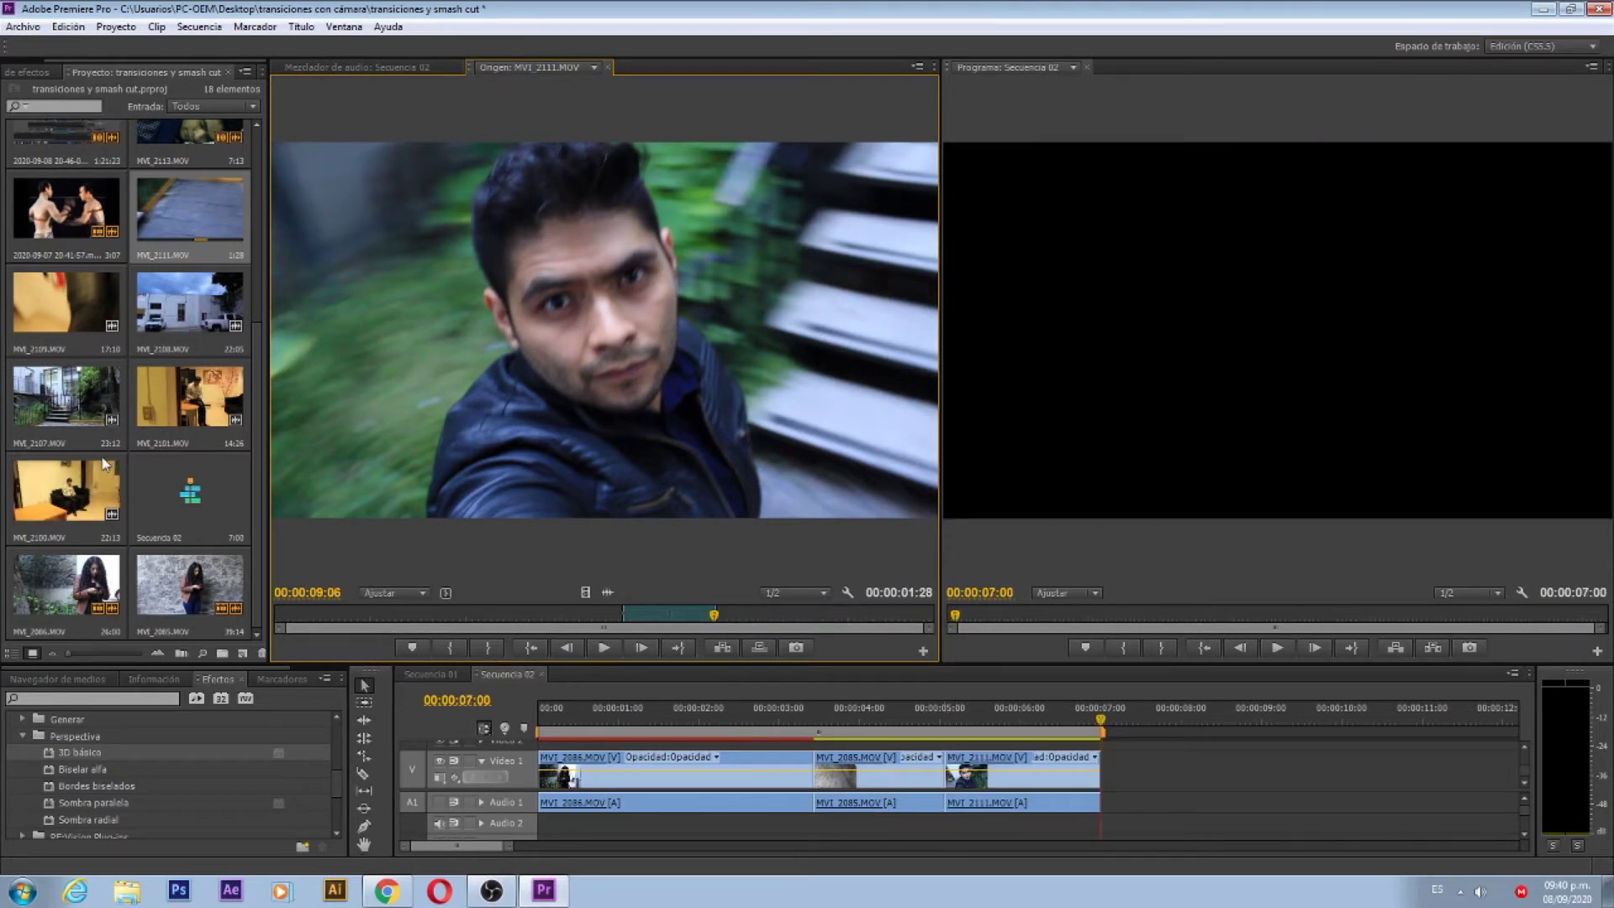
# Step: Mark MVI_2109.MOV from 00:00:11:23 to 00:00:13:13 and insert it into Secuencia 02 directly after MVI_2111.MOV
pyautogui.doubleClick(92, 299)
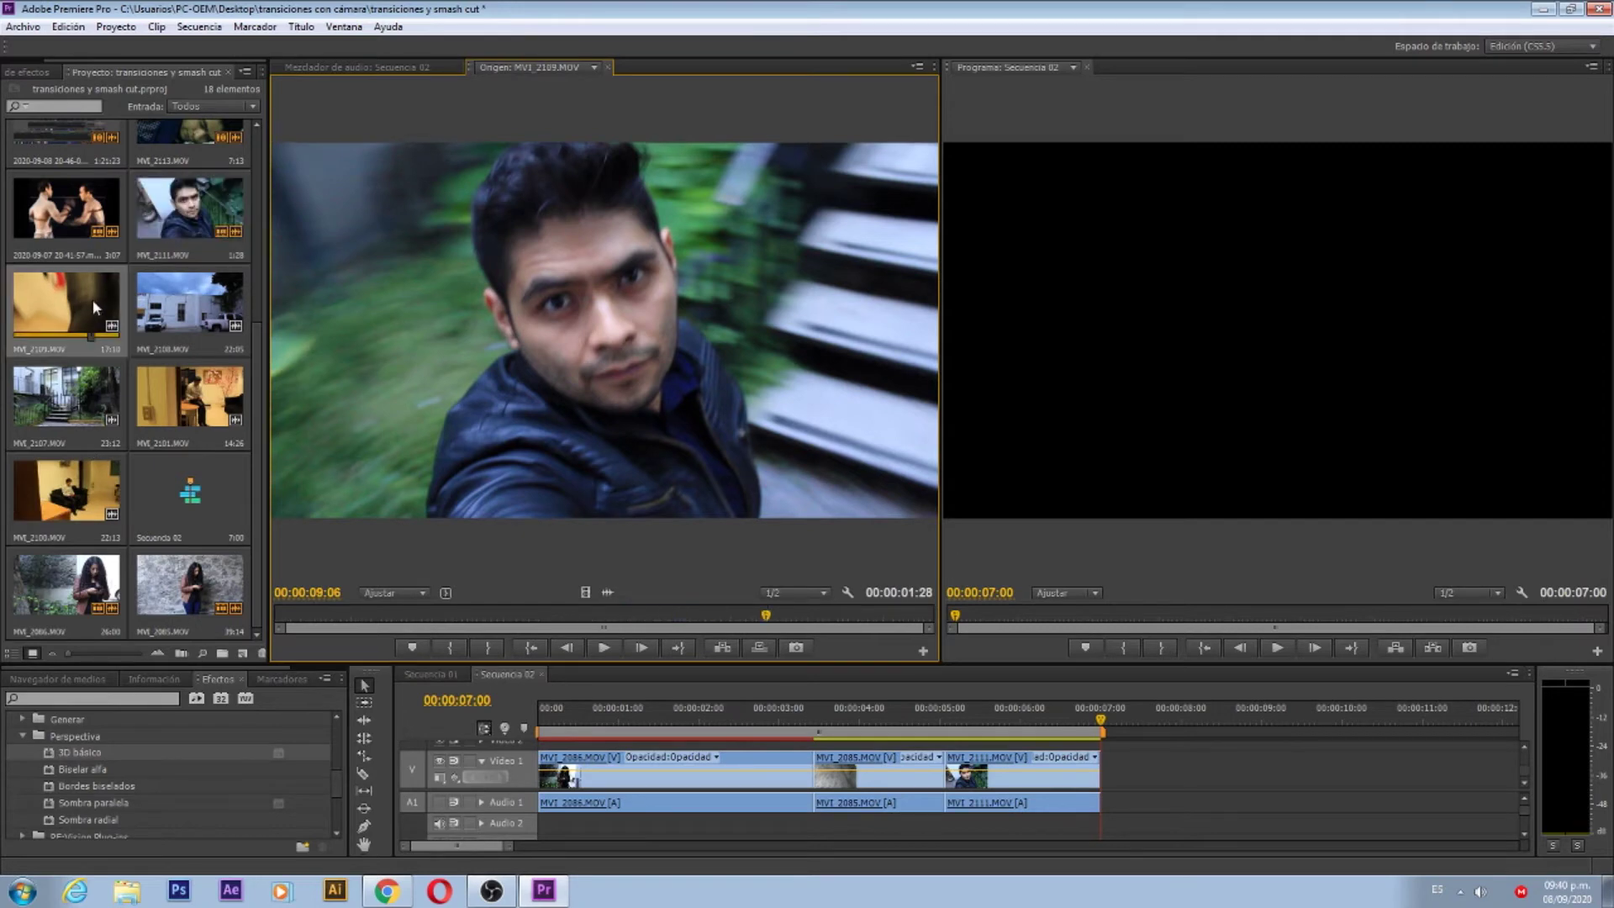
pyautogui.press('i')
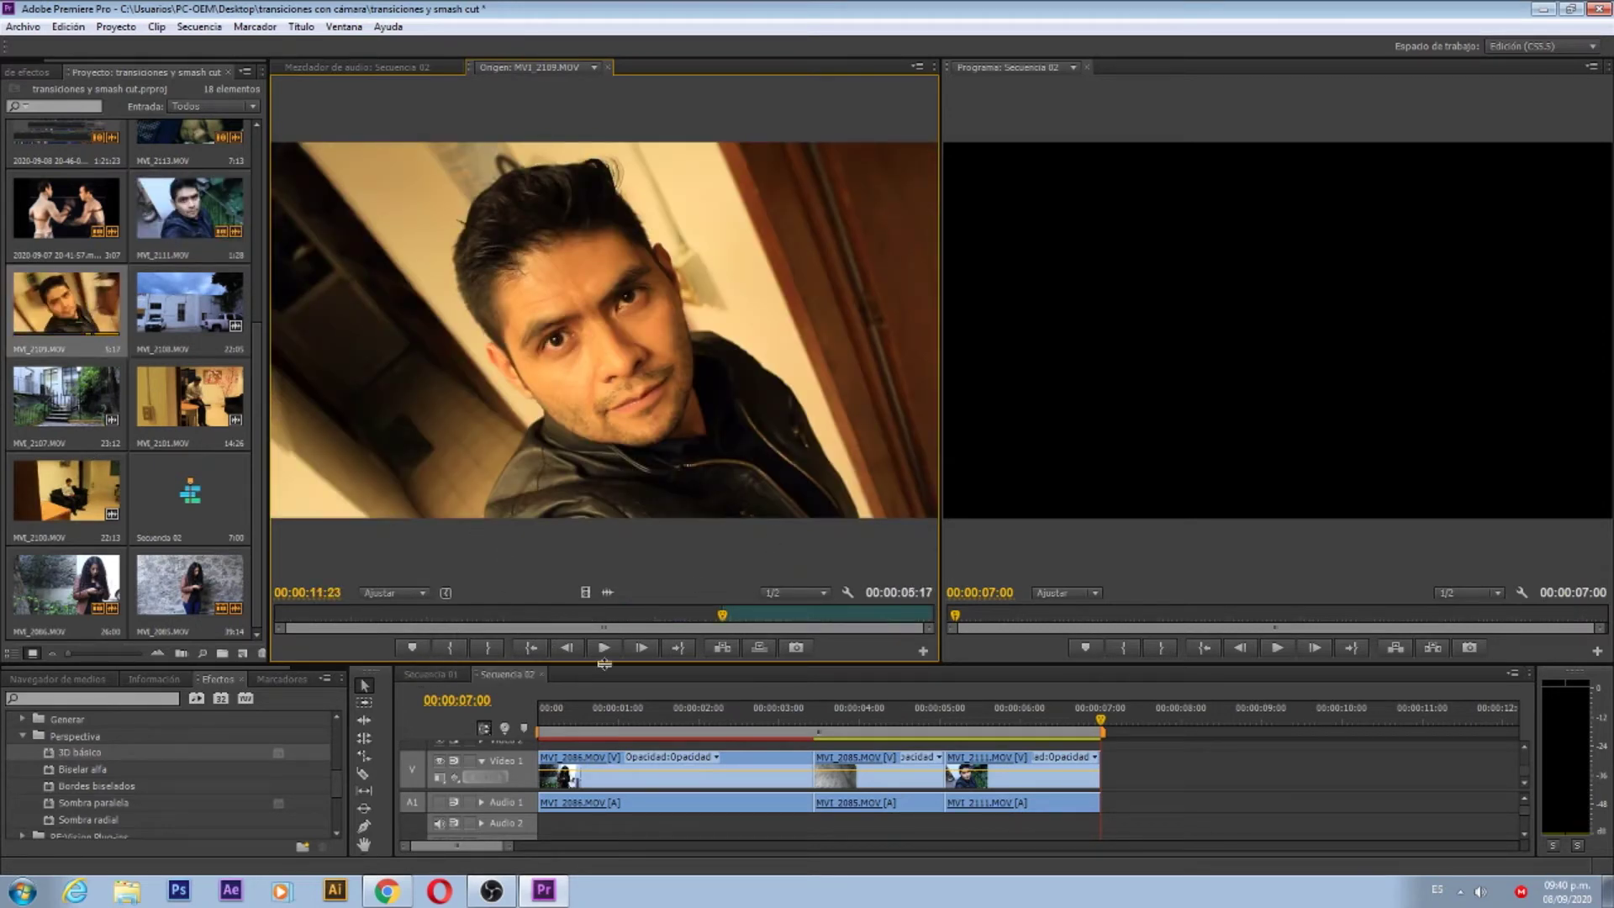
pyautogui.moveTo(723, 620); pyautogui.dragTo(785, 616)
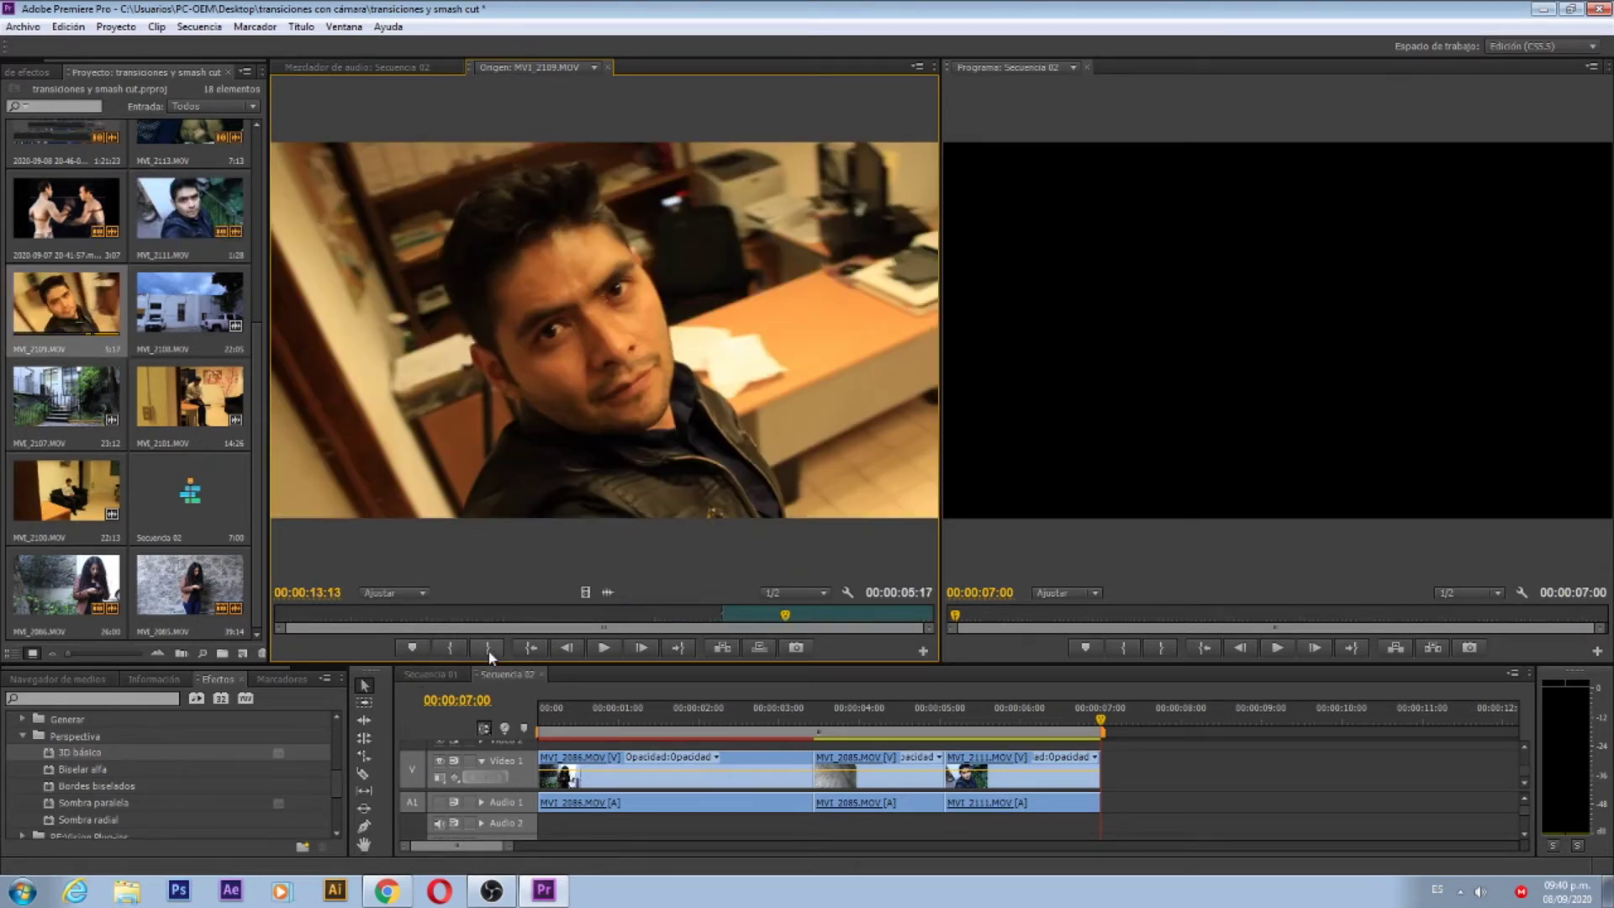
pyautogui.click(488, 648)
pyautogui.click(723, 648)
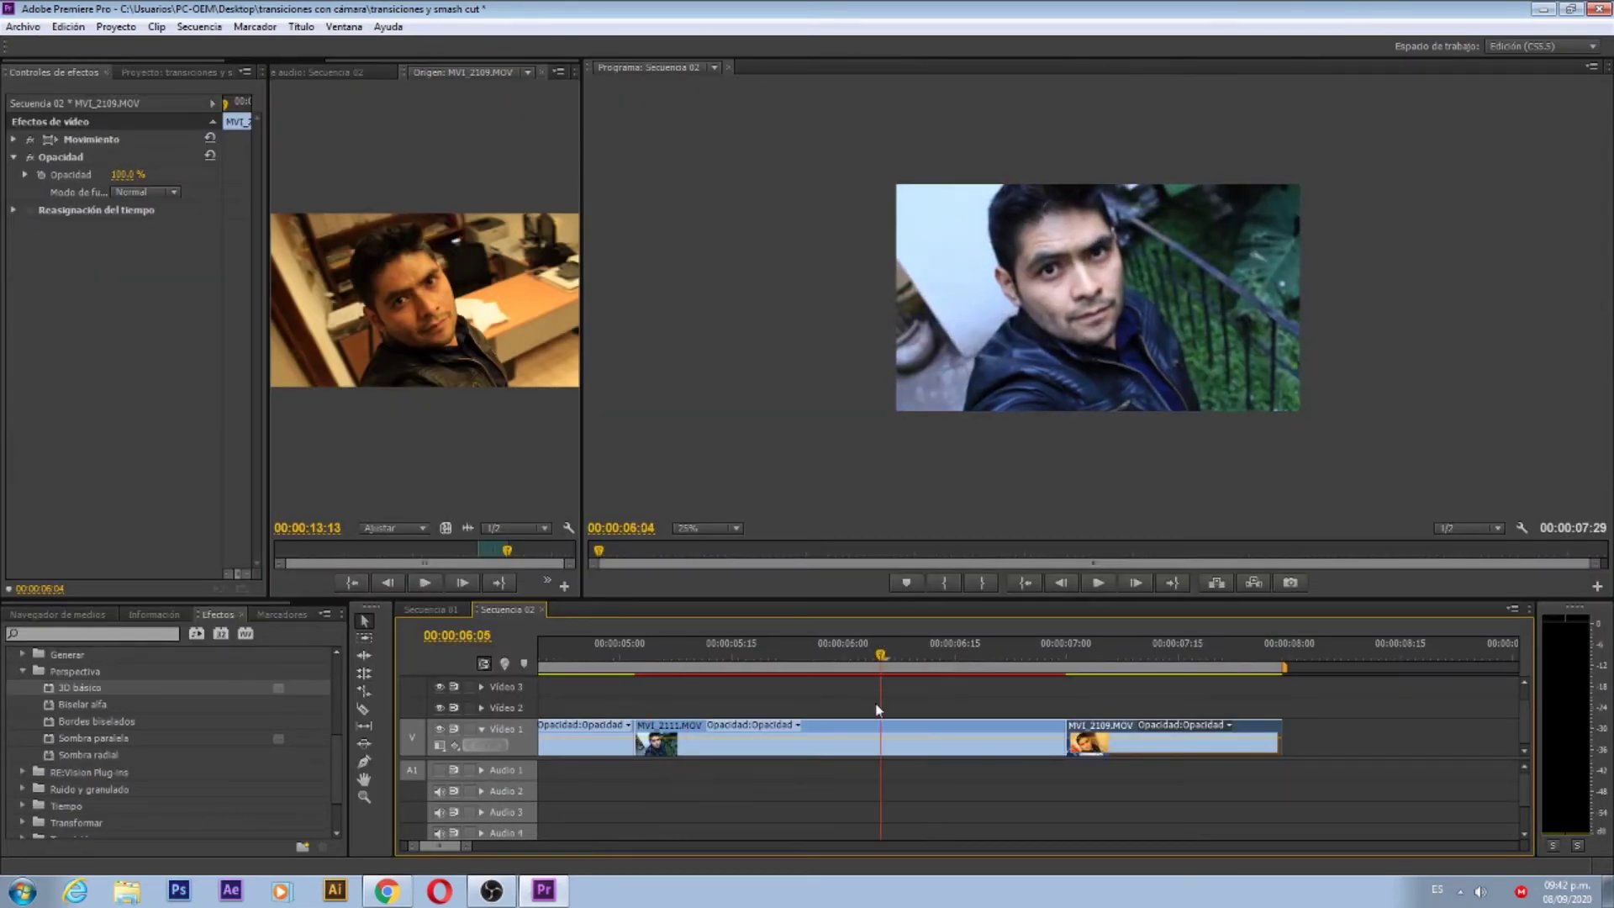
# Step: Play and scrub the camera-turn transition from MVI_2111.MOV into MVI_2109.MOV in Secuencia 02
pyautogui.moveTo(880, 711); pyautogui.dragTo(896, 704)
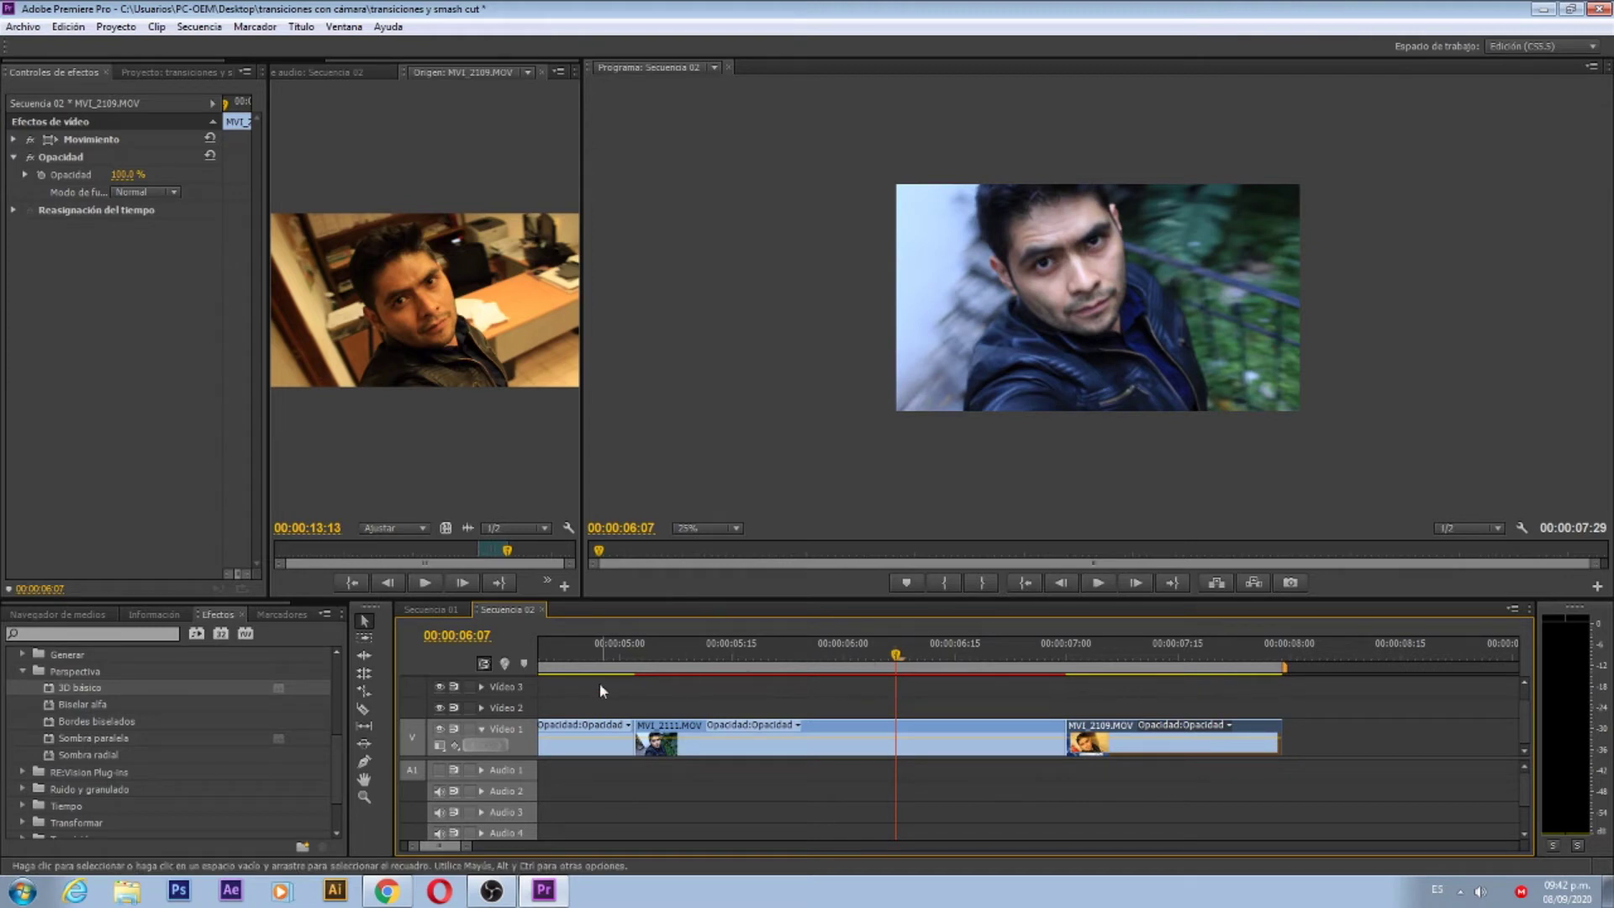
pyautogui.click(659, 655)
pyautogui.click(1098, 583)
pyautogui.click(1015, 659)
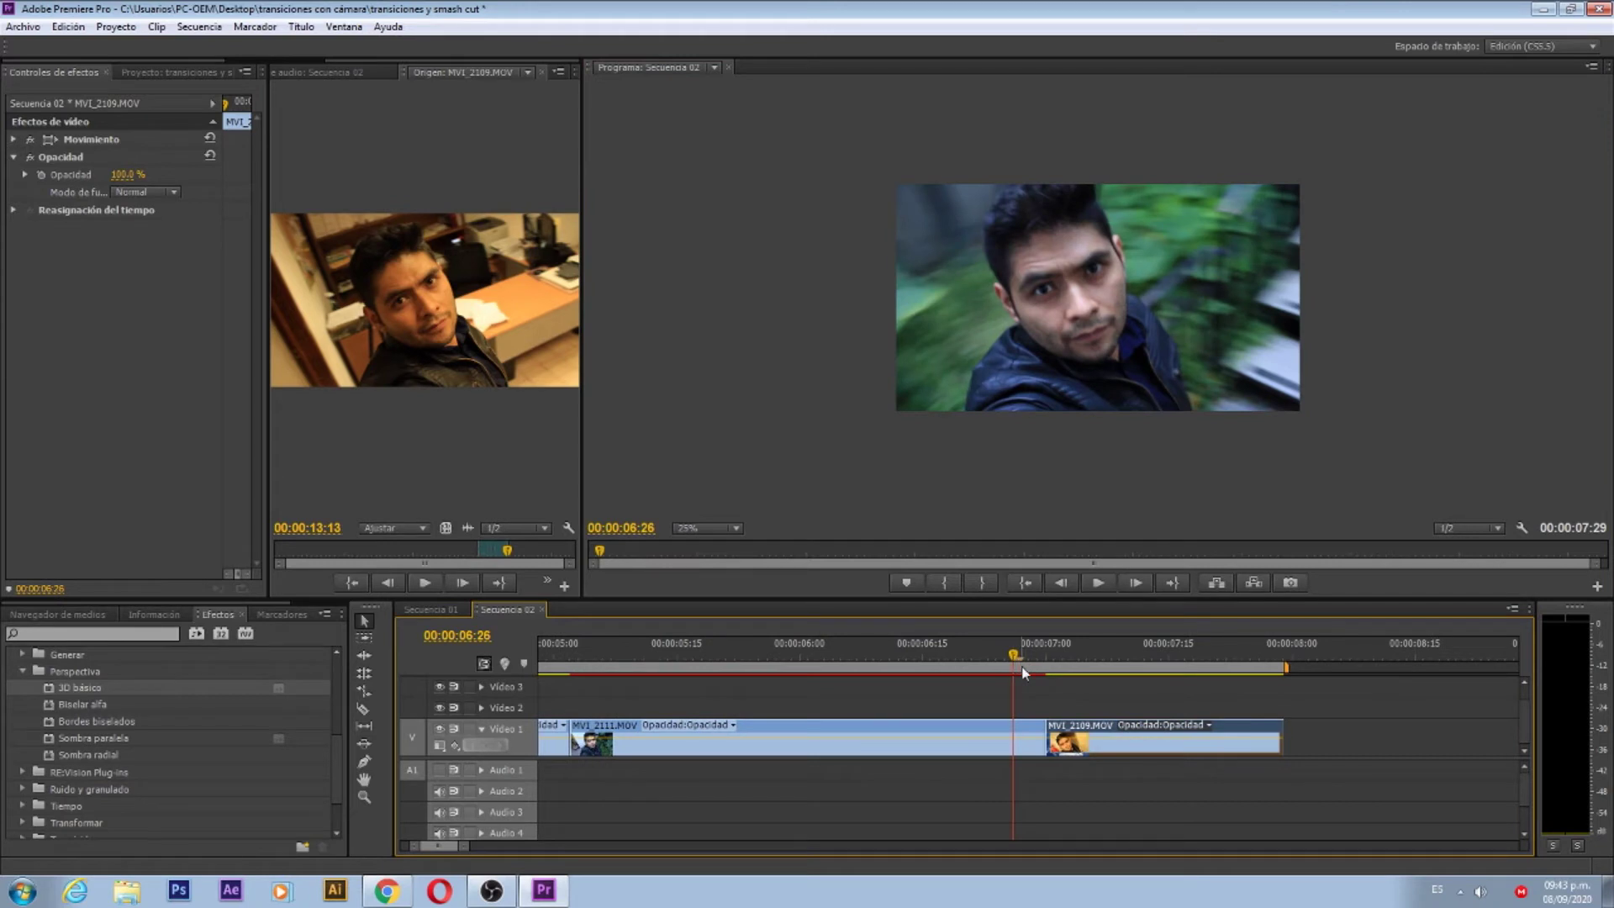
pyautogui.click(1026, 653)
pyautogui.moveTo(1026, 654); pyautogui.dragTo(1079, 681)
# Step: Widen the project bin and load MVI_2107.MOV as the source clip, scrubbing the man's walk towards the camera
pyautogui.click(168, 72)
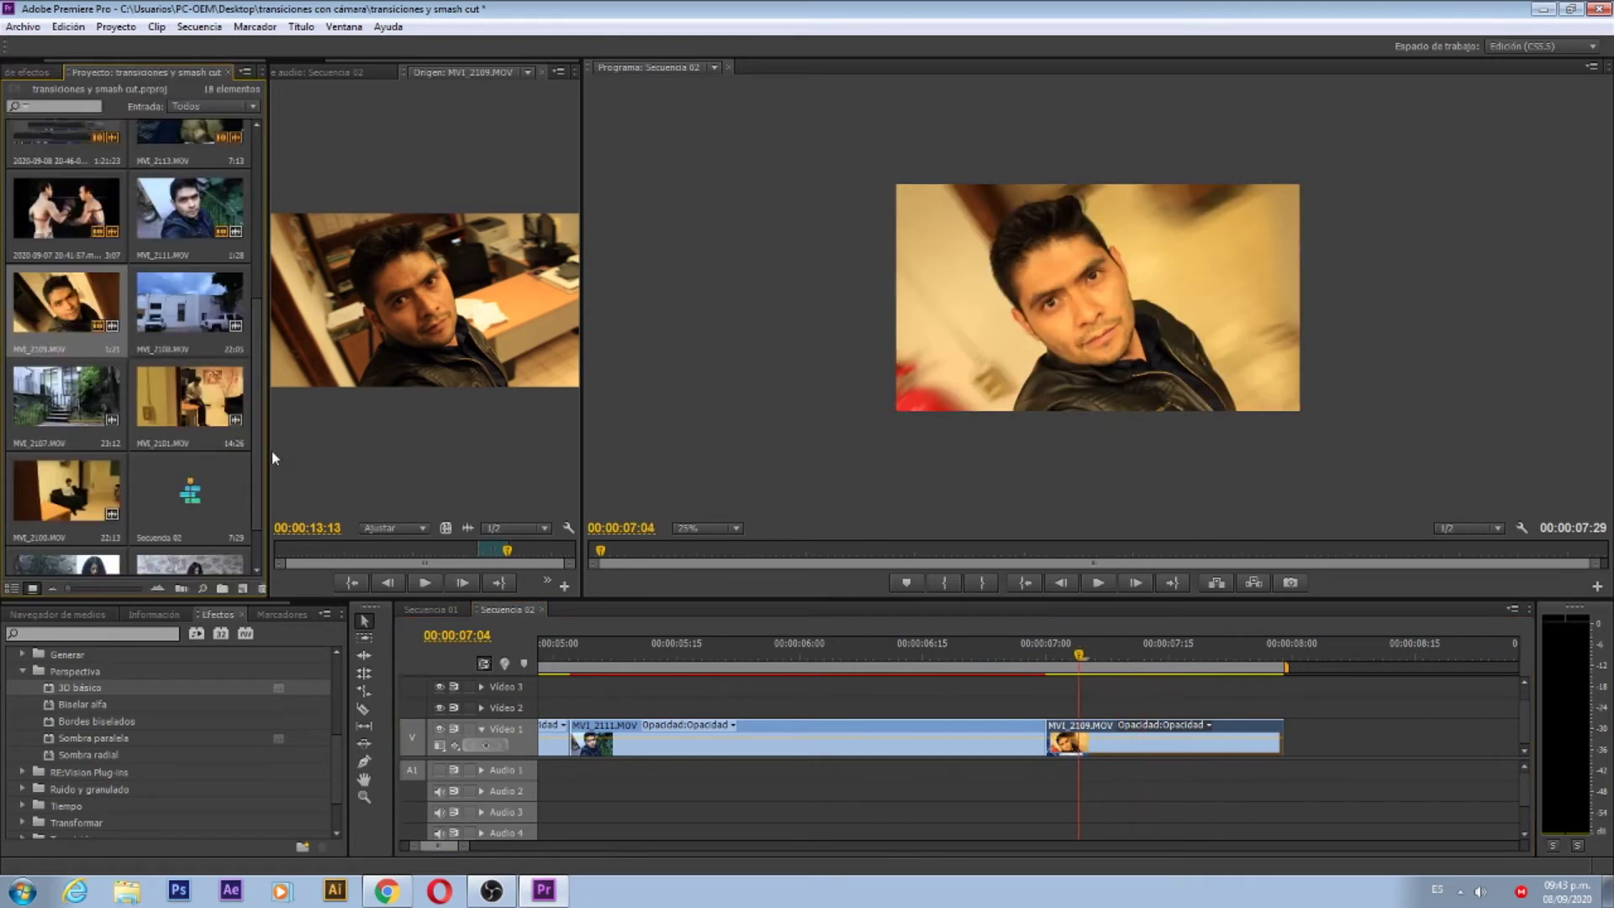
pyautogui.moveTo(265, 447); pyautogui.dragTo(344, 448)
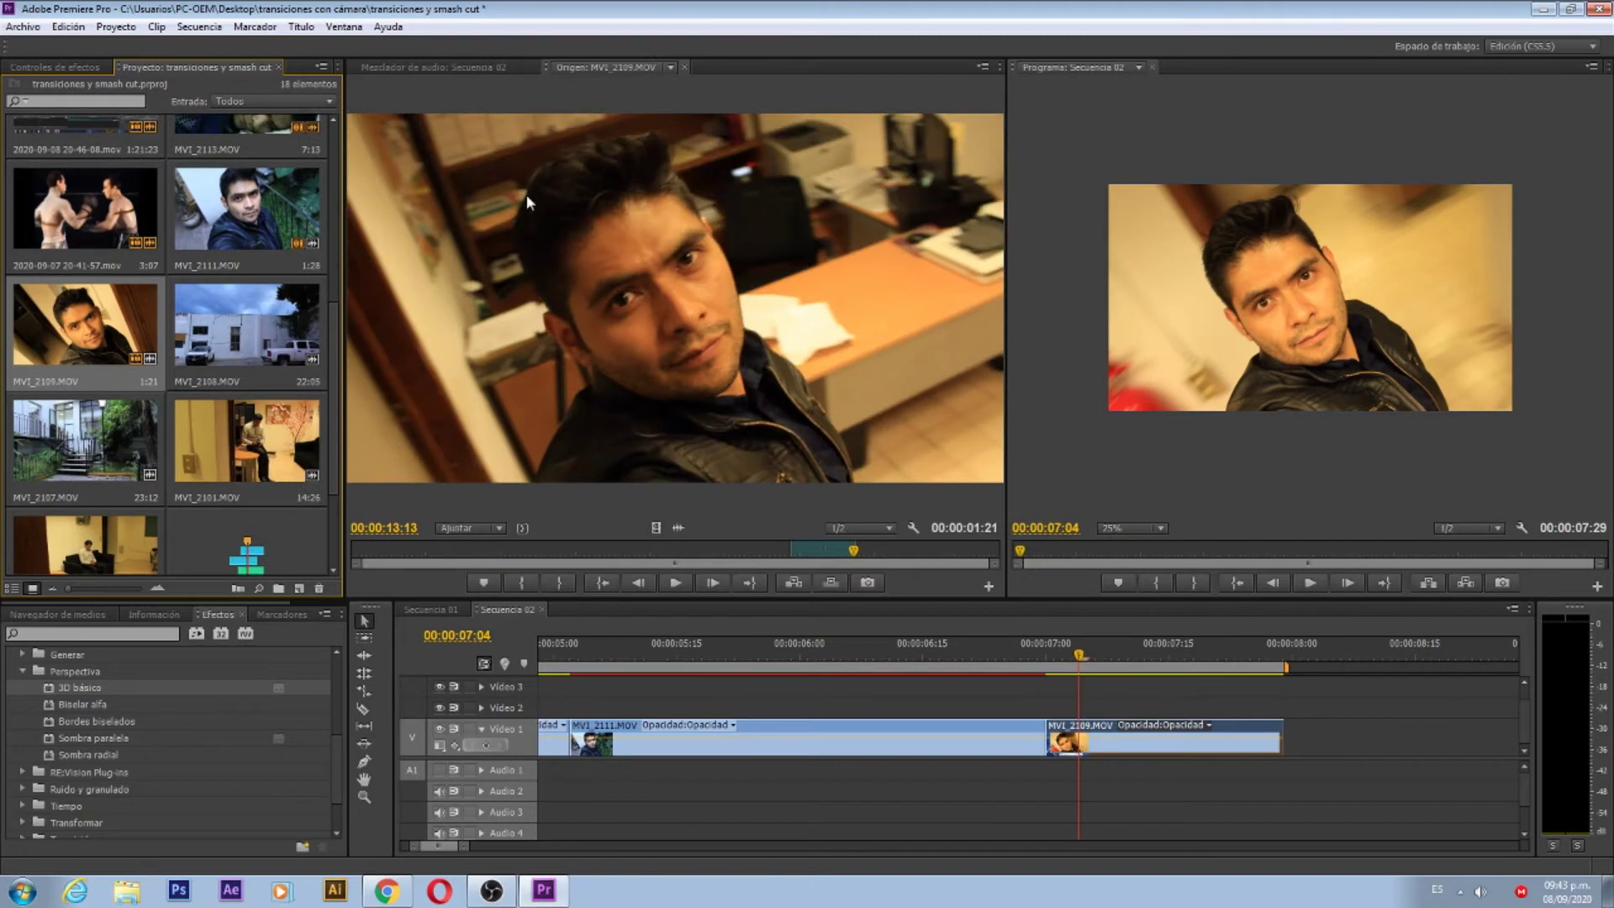
pyautogui.doubleClick(95, 458)
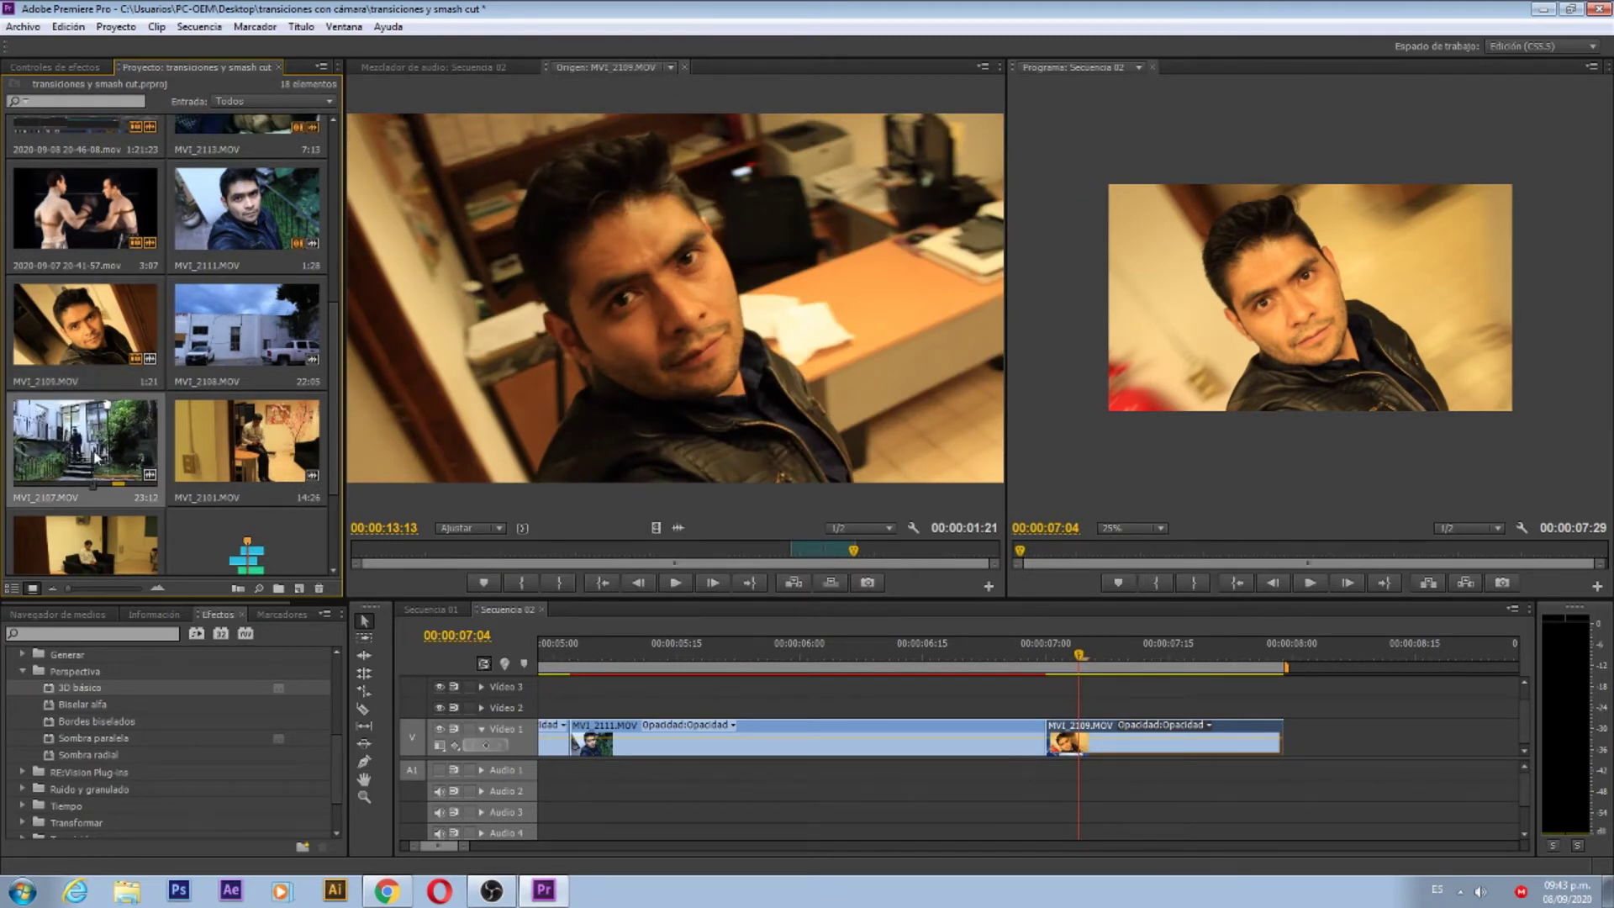
pyautogui.click(770, 562)
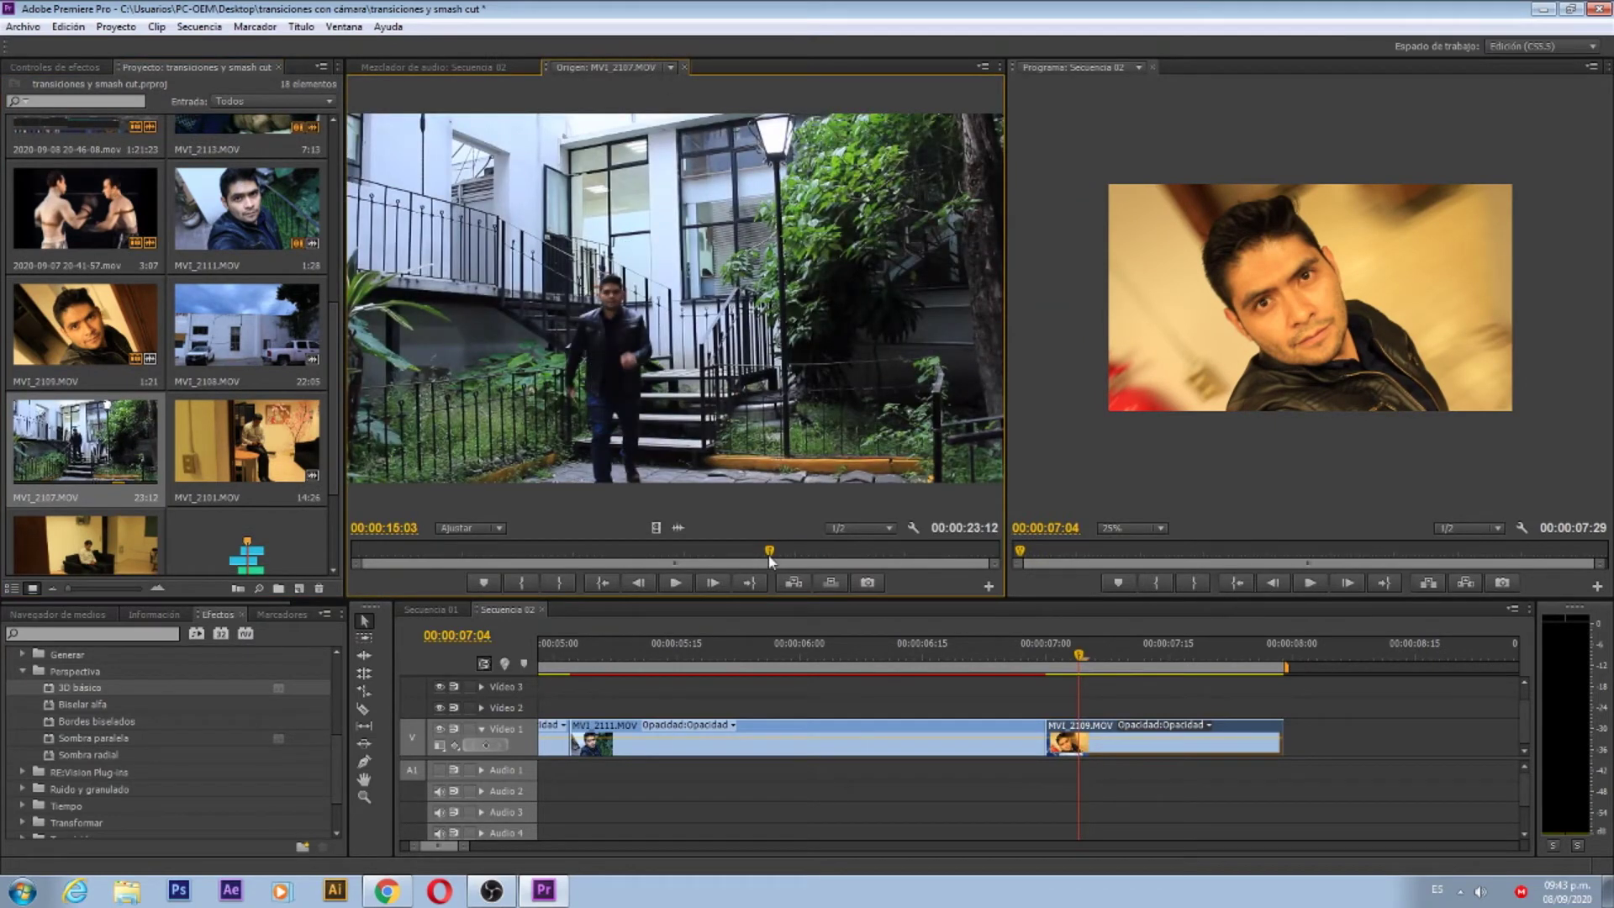
pyautogui.moveTo(770, 555); pyautogui.dragTo(857, 561)
# Step: Mark MVI_2107.MOV from 00:00:14:18 to 00:00:18:04, insert it into Secuencia 02 at 00:00:08:00 and scrub its ending
pyautogui.click(1293, 649)
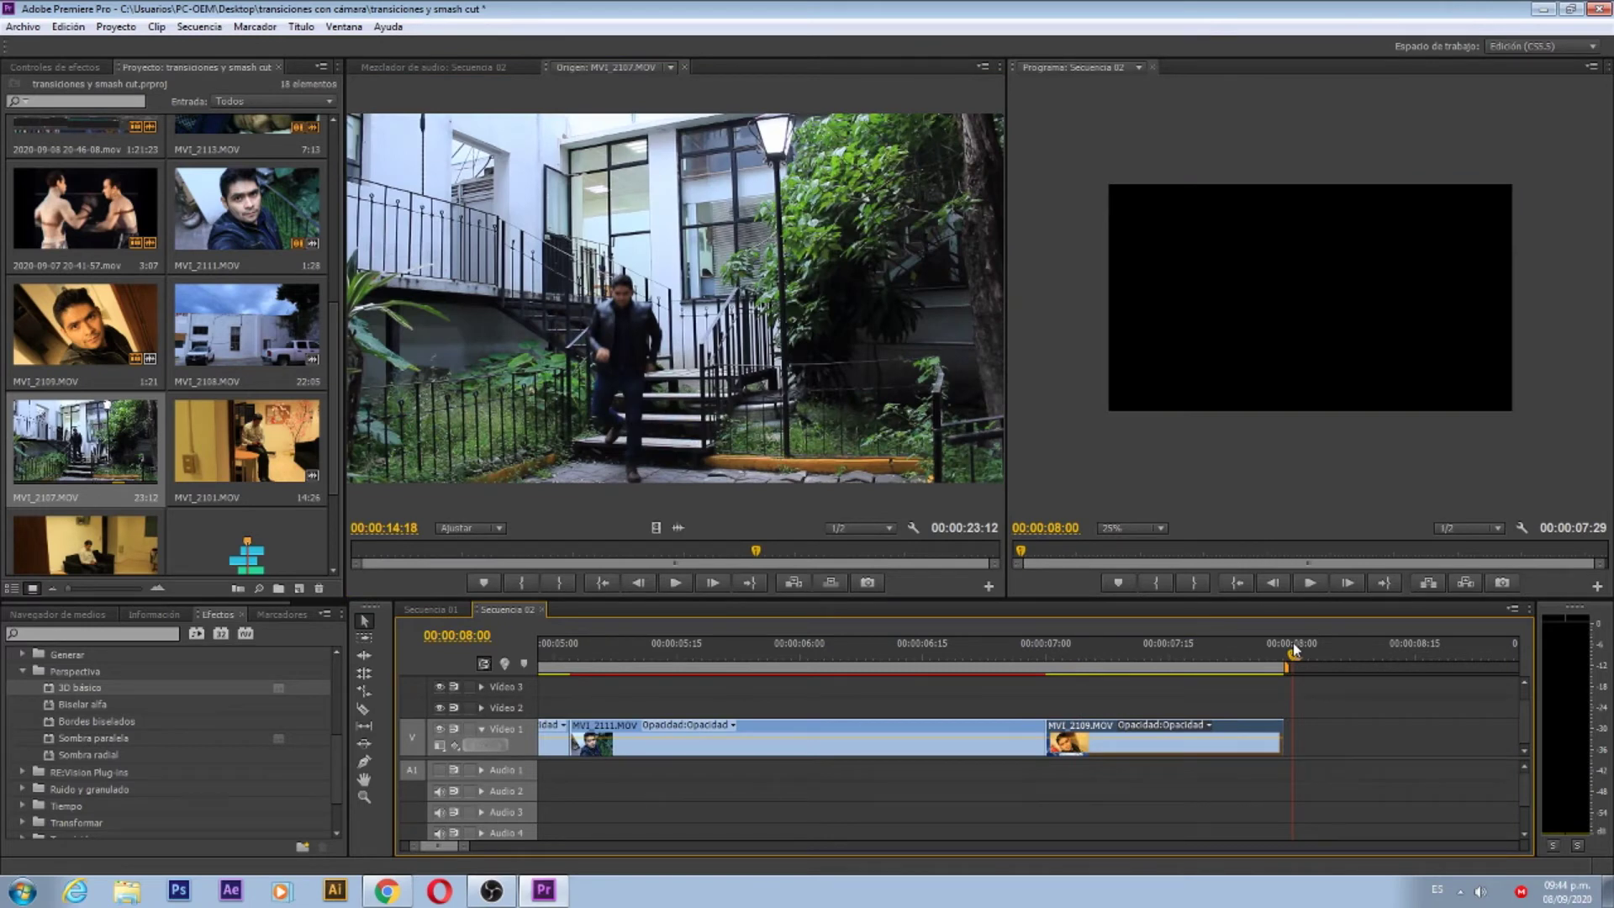
pyautogui.click(528, 584)
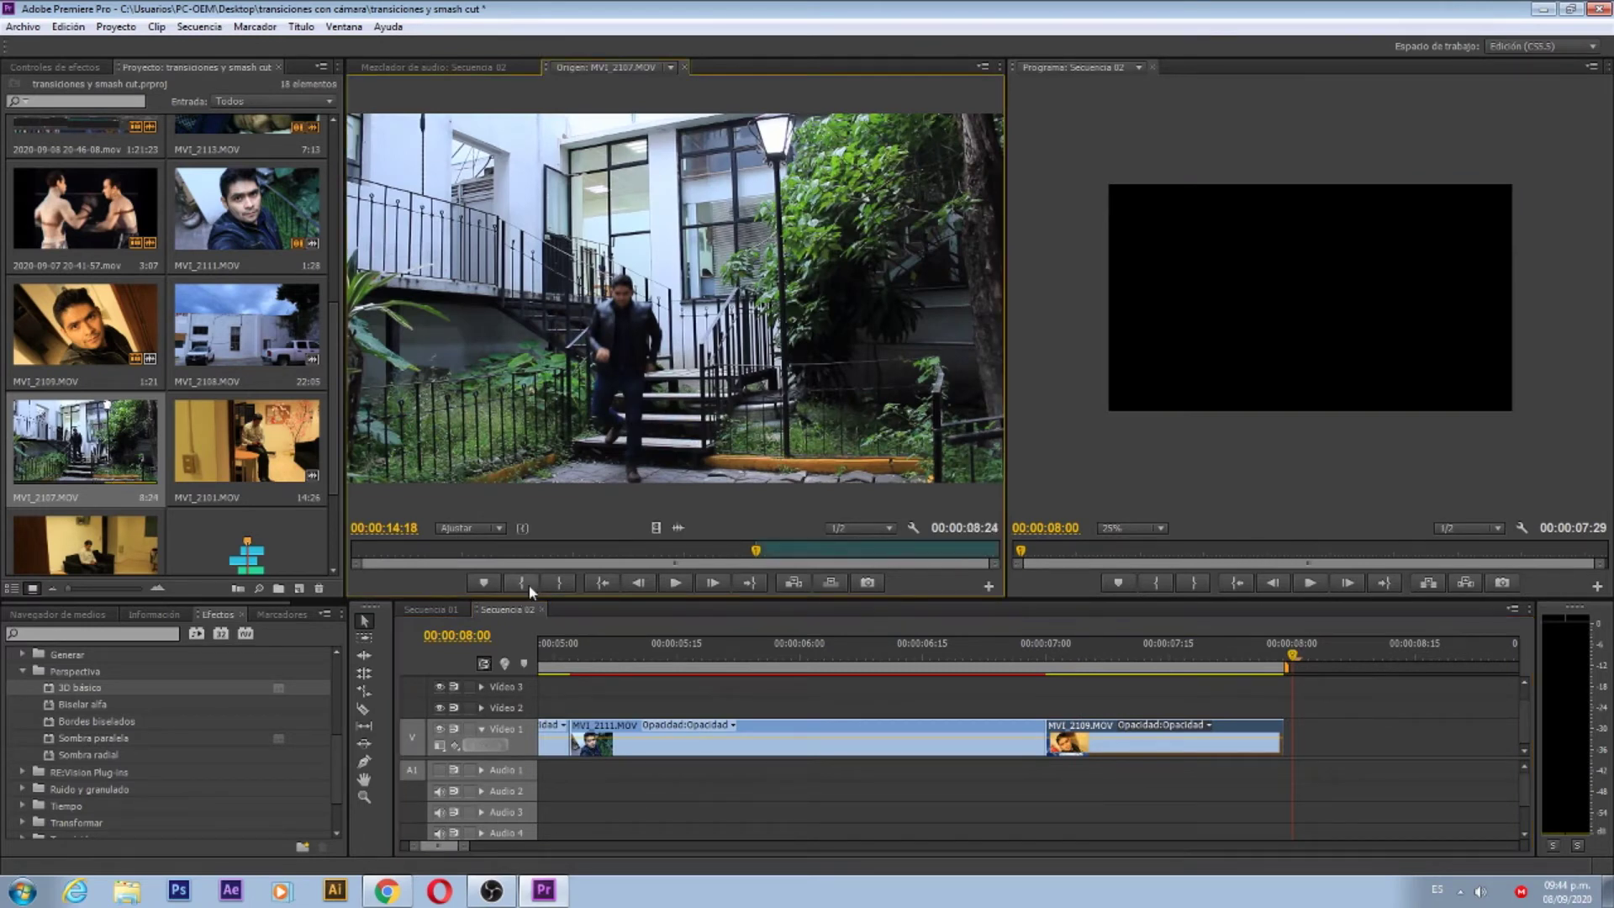
pyautogui.moveTo(758, 553); pyautogui.dragTo(853, 553)
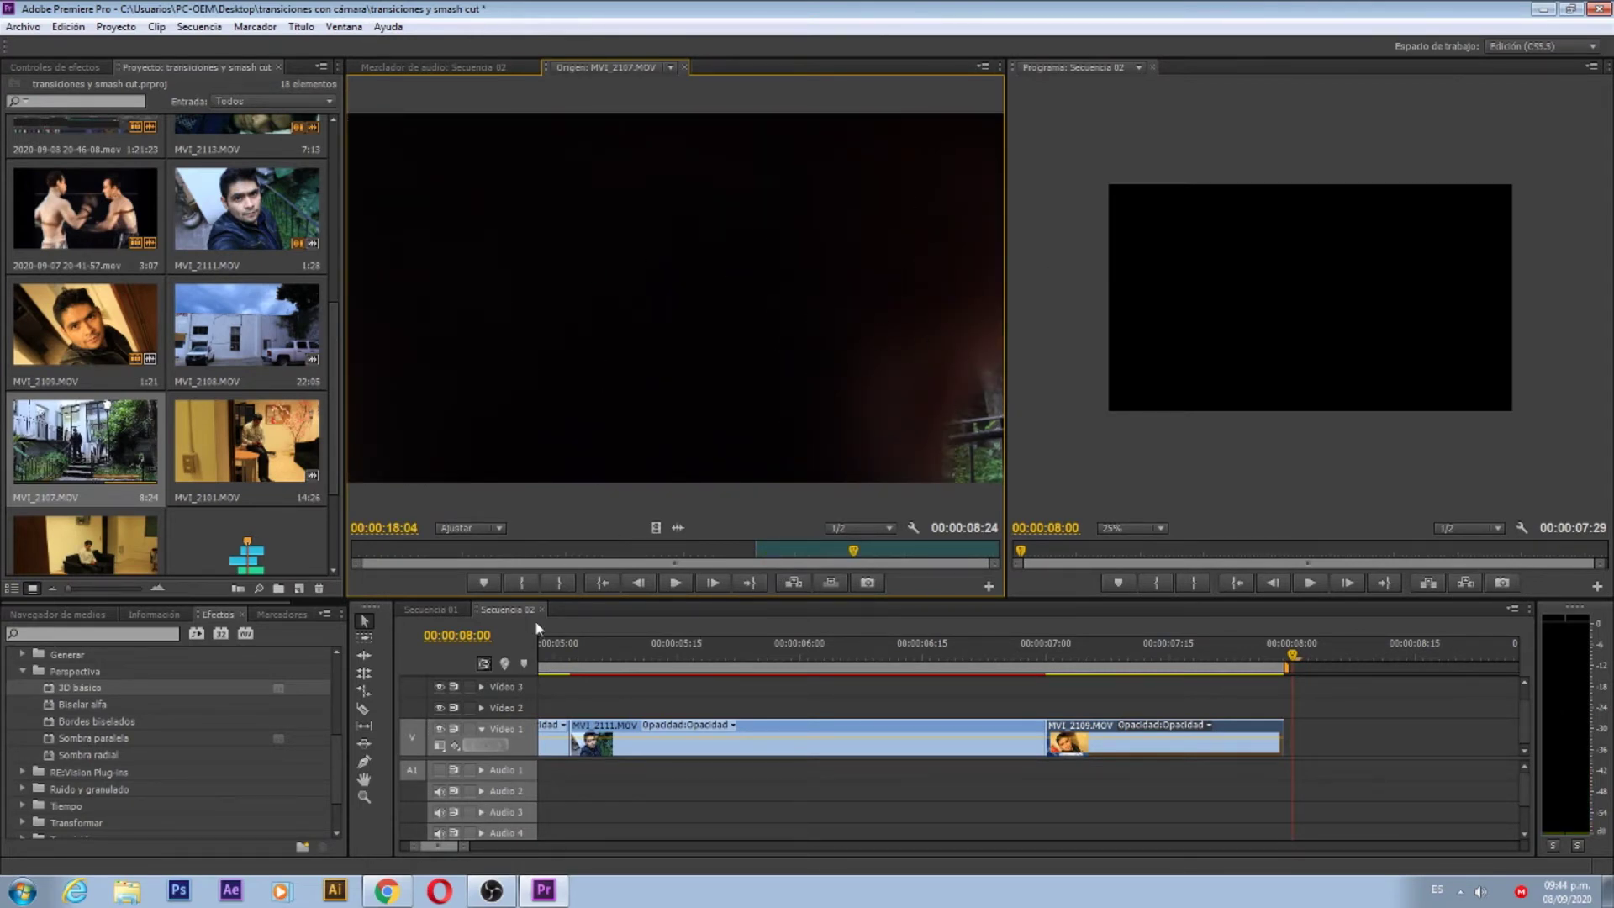
pyautogui.click(561, 587)
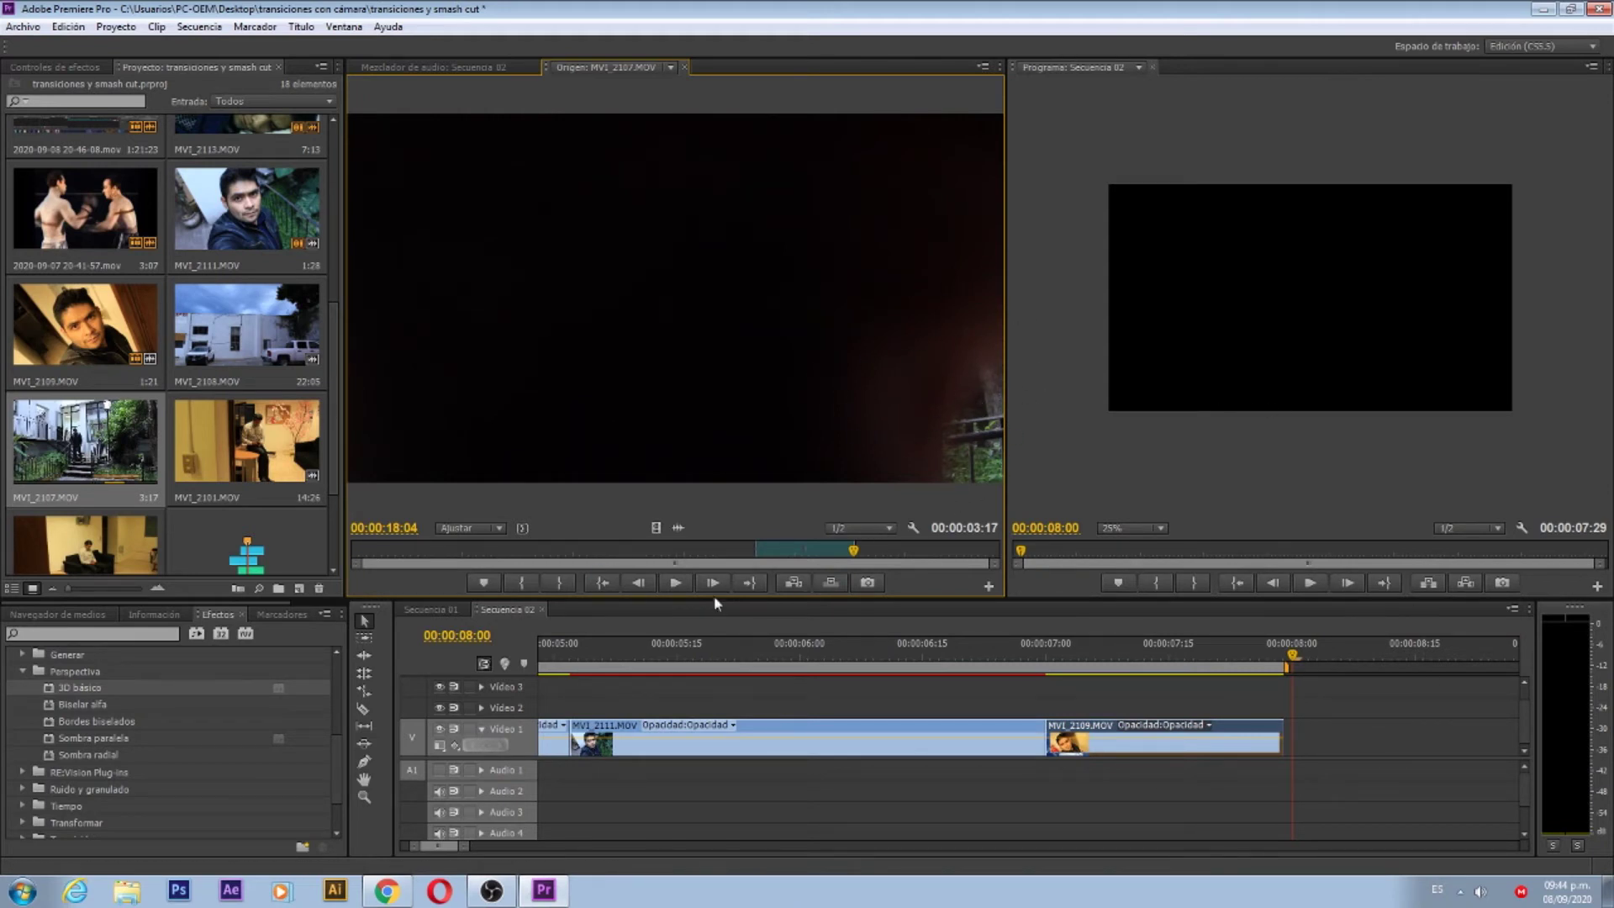
pyautogui.click(793, 583)
pyautogui.click(1007, 656)
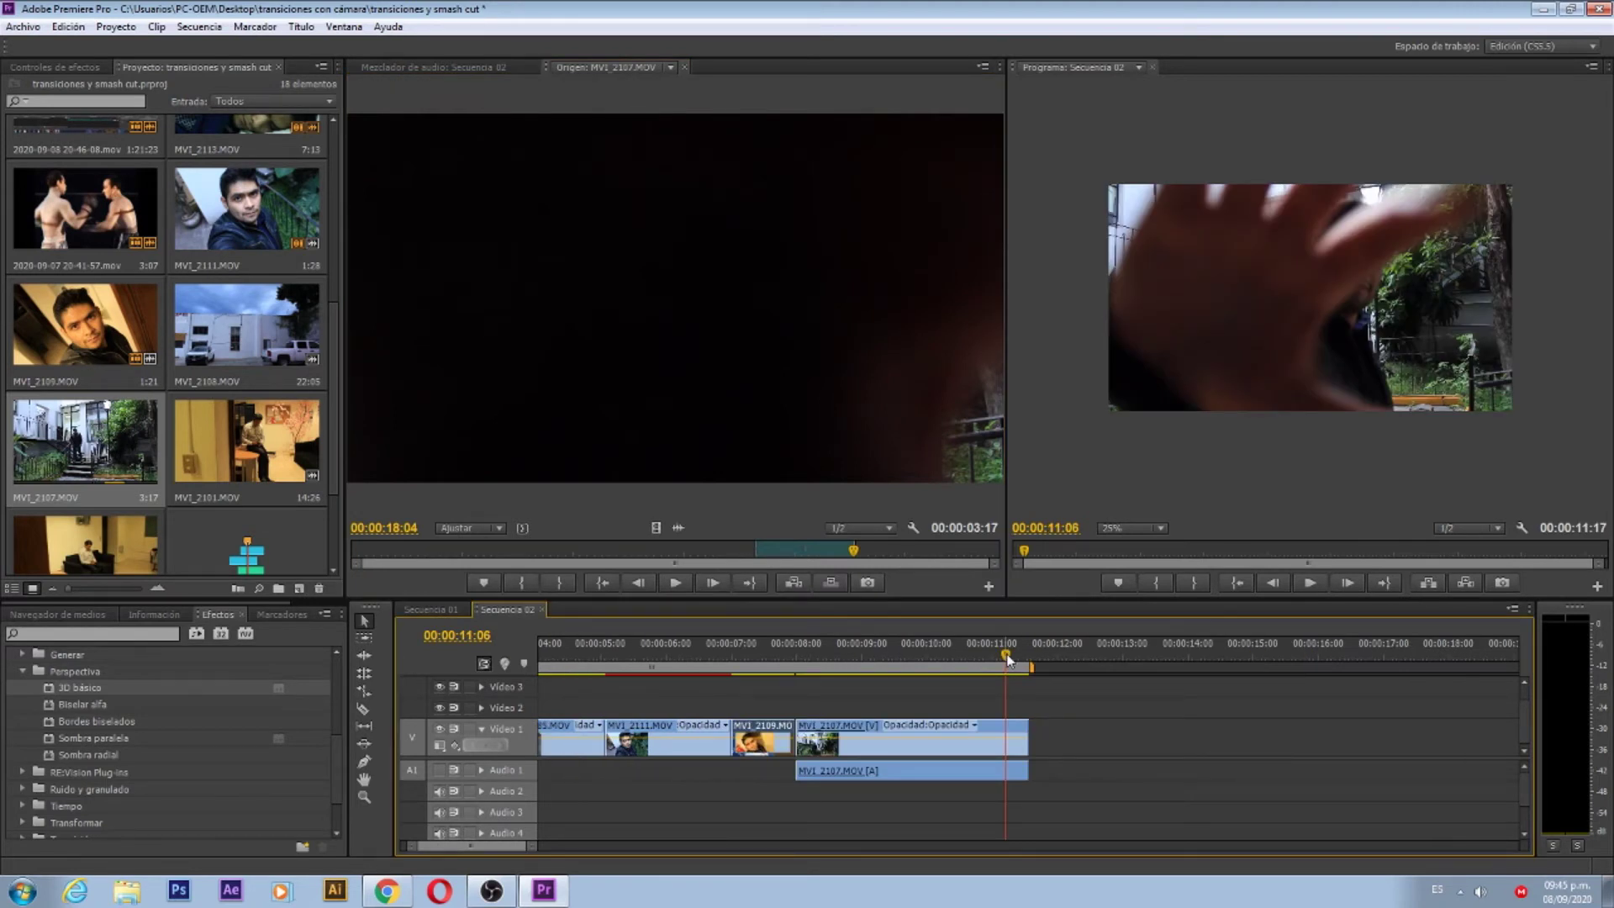
pyautogui.moveTo(1008, 656); pyautogui.dragTo(1025, 656)
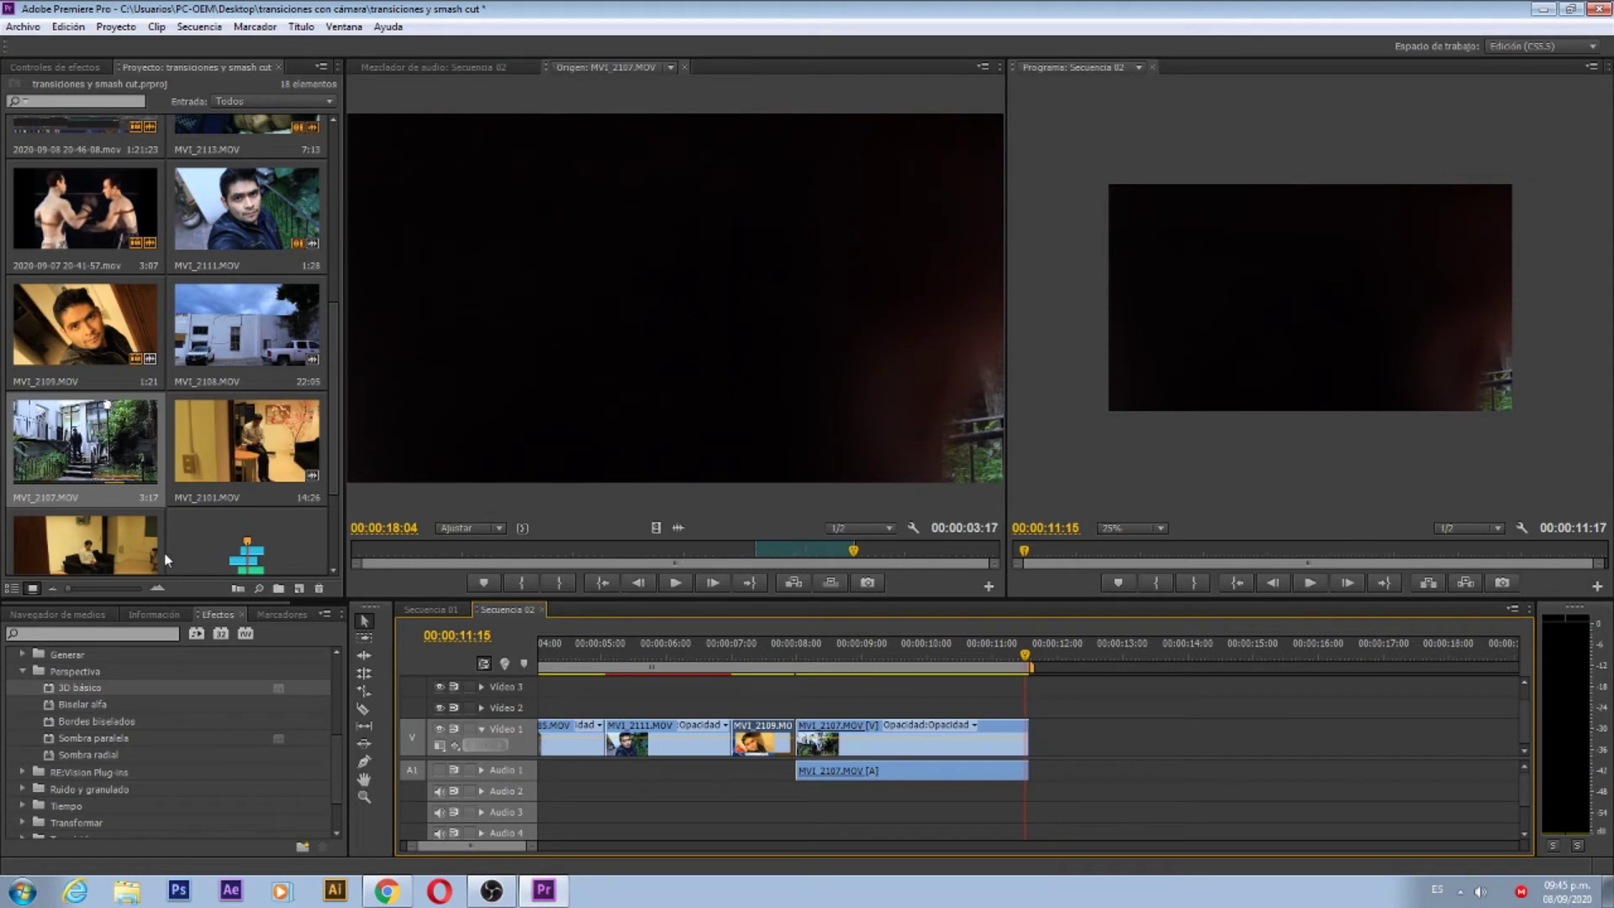
# Step: Load MVI_2108.MOV as the source clip and mark its start at 00:00:05:10, where the lens is covered
pyautogui.doubleClick(251, 320)
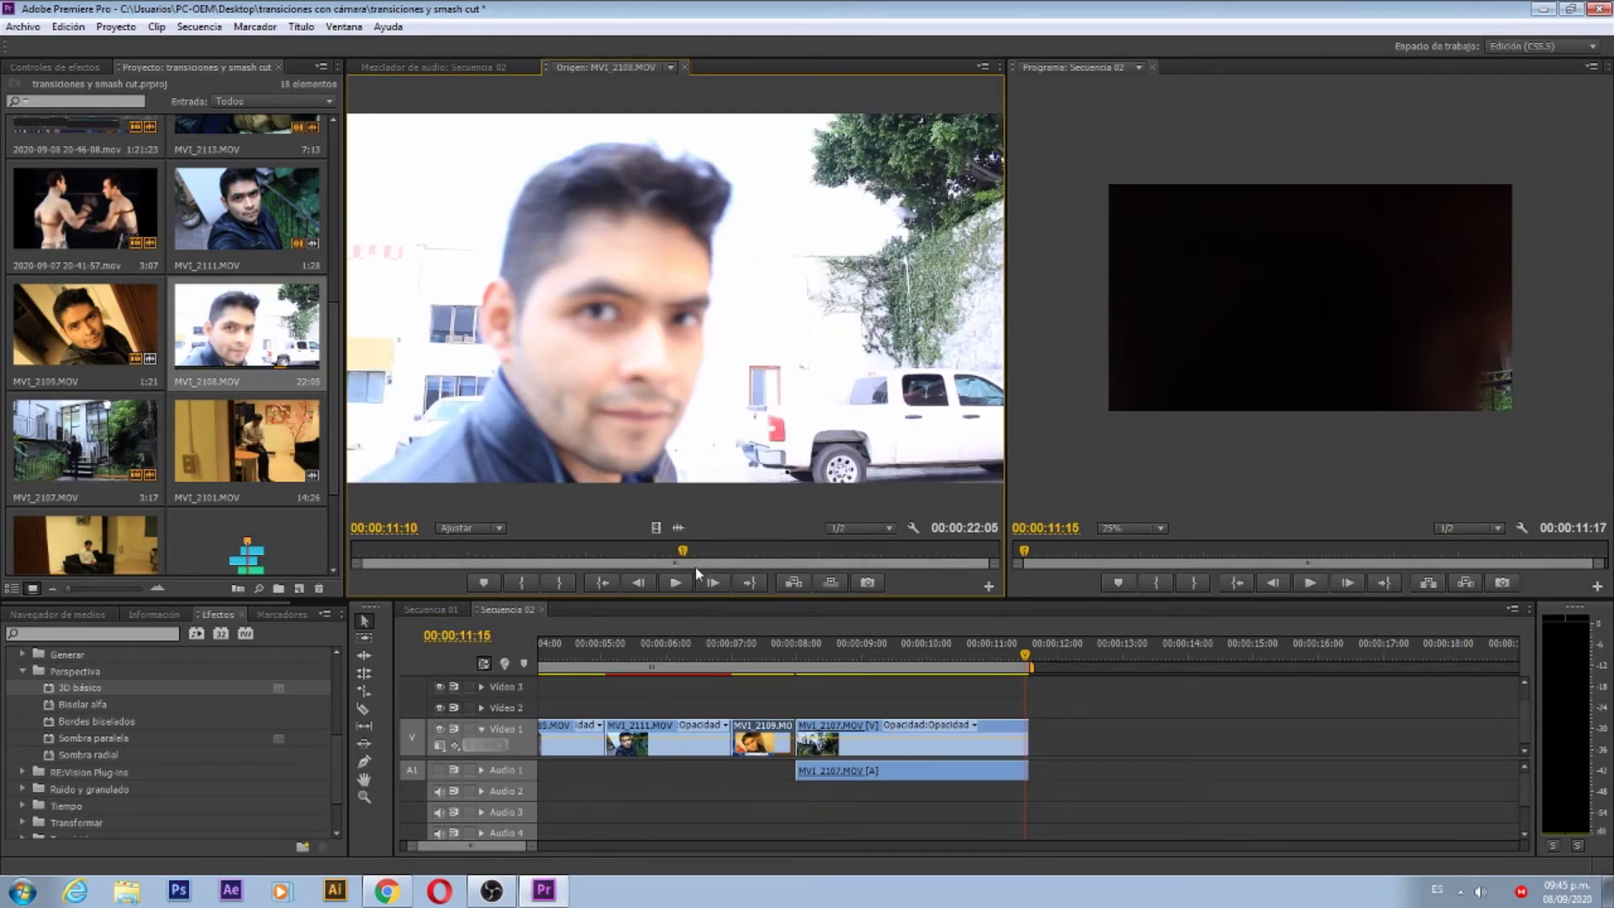
pyautogui.moveTo(683, 555); pyautogui.dragTo(507, 557)
pyautogui.click(522, 583)
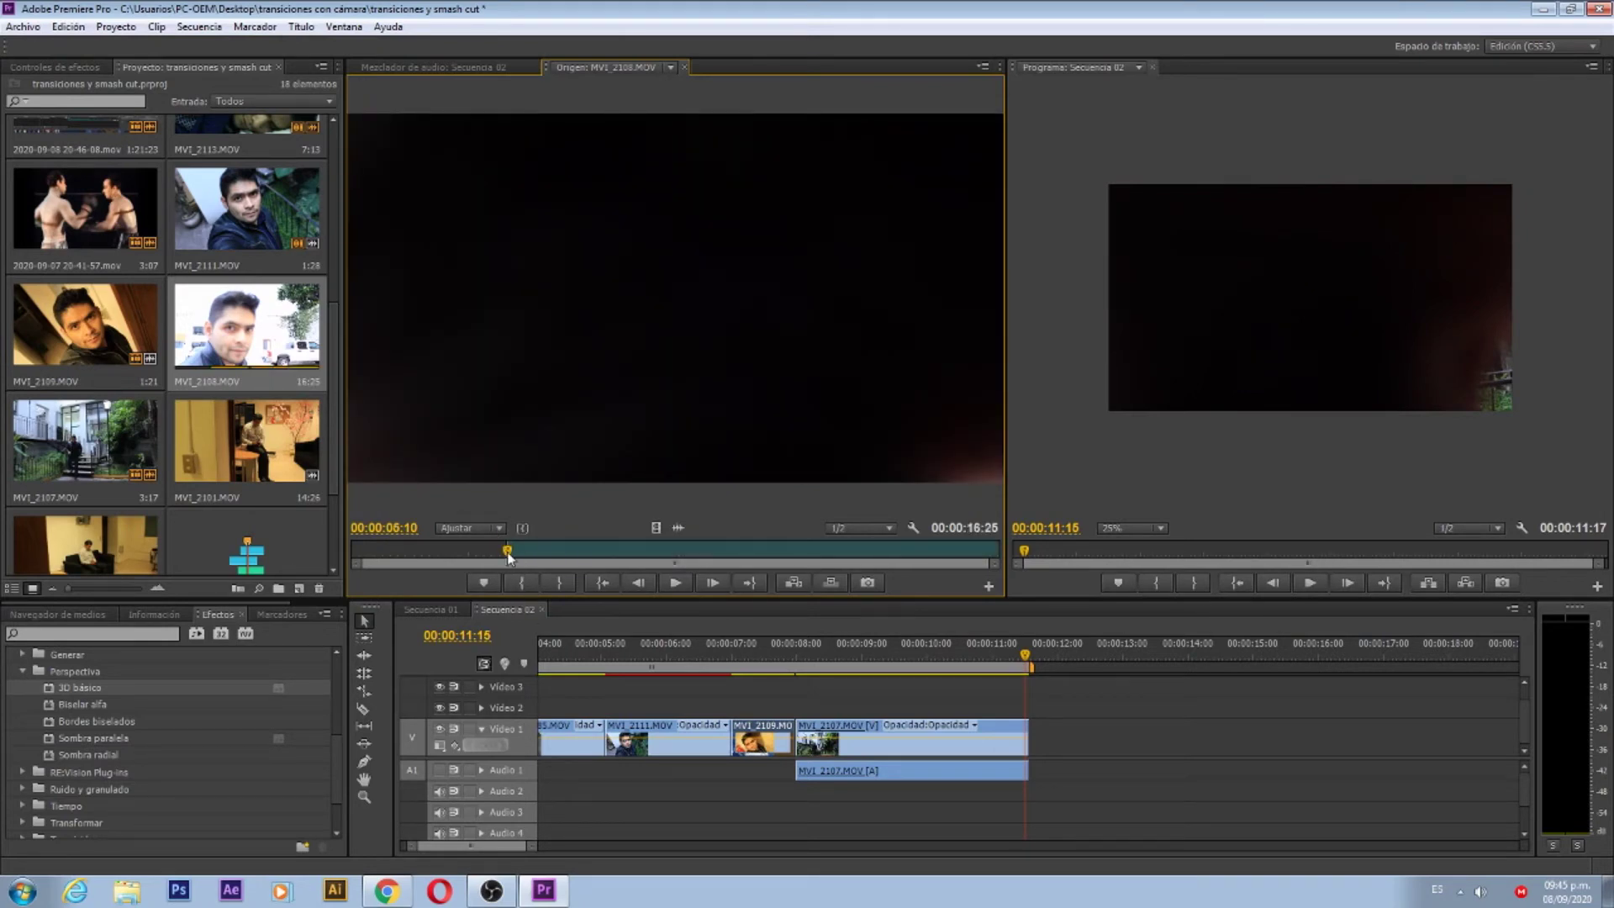
# Step: Re-mark MVI_2108.MOV to a 00:00:03:23 section starting with the hand over the lens and place it after MVI_2107.MOV
pyautogui.moveTo(508, 554); pyautogui.dragTo(730, 562)
pyautogui.press('i')
pyautogui.press('space')
pyautogui.press('o')
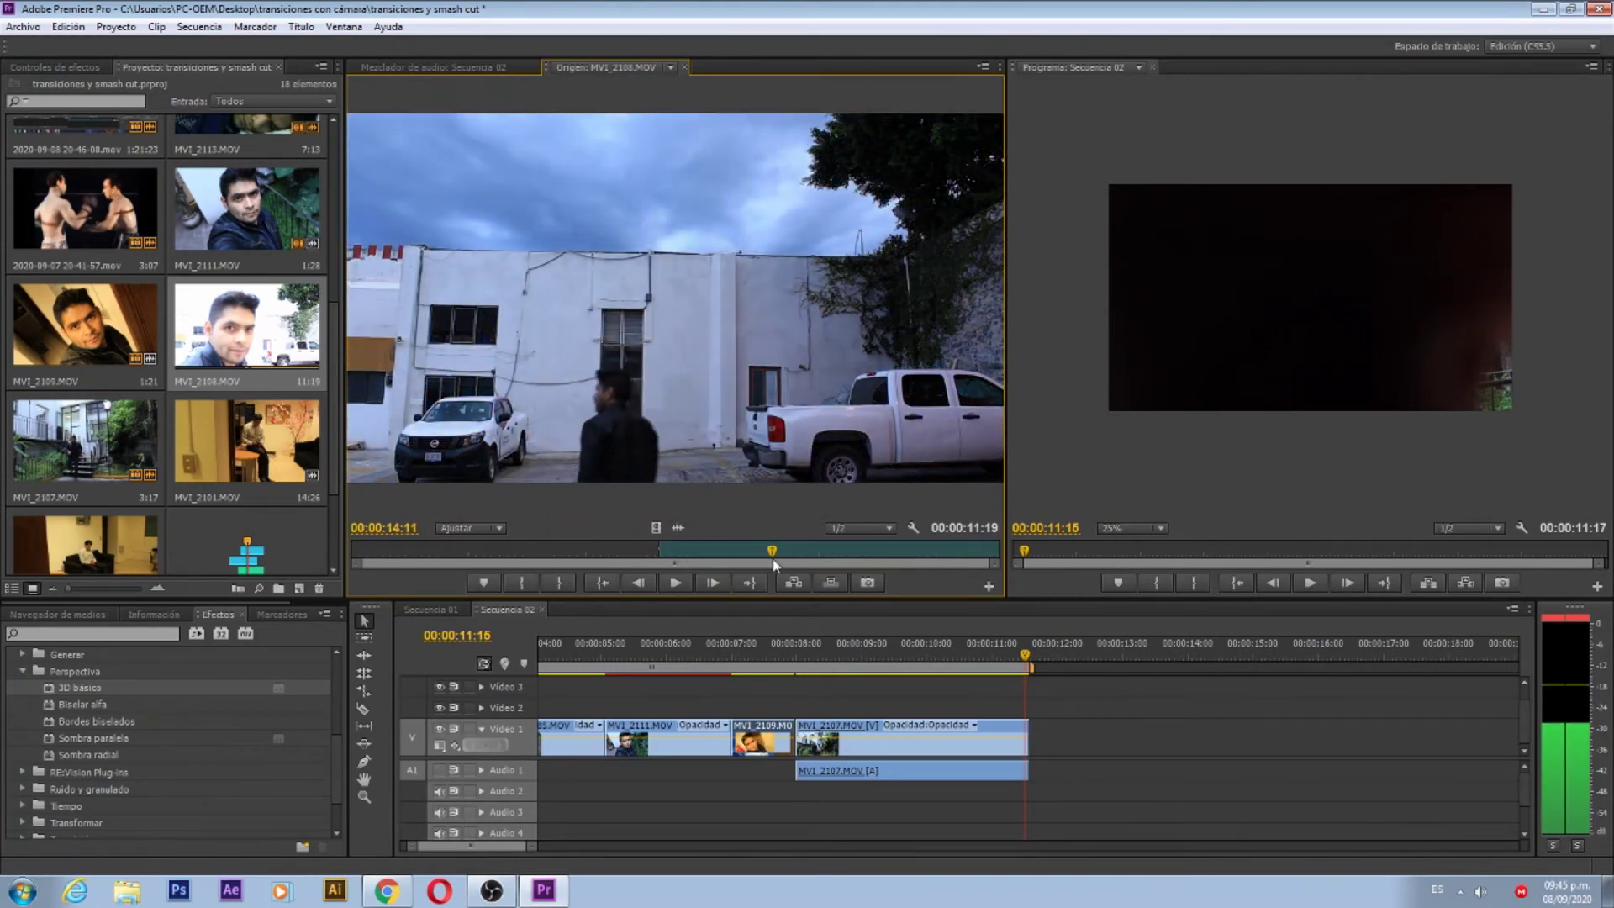
pyautogui.click(587, 629)
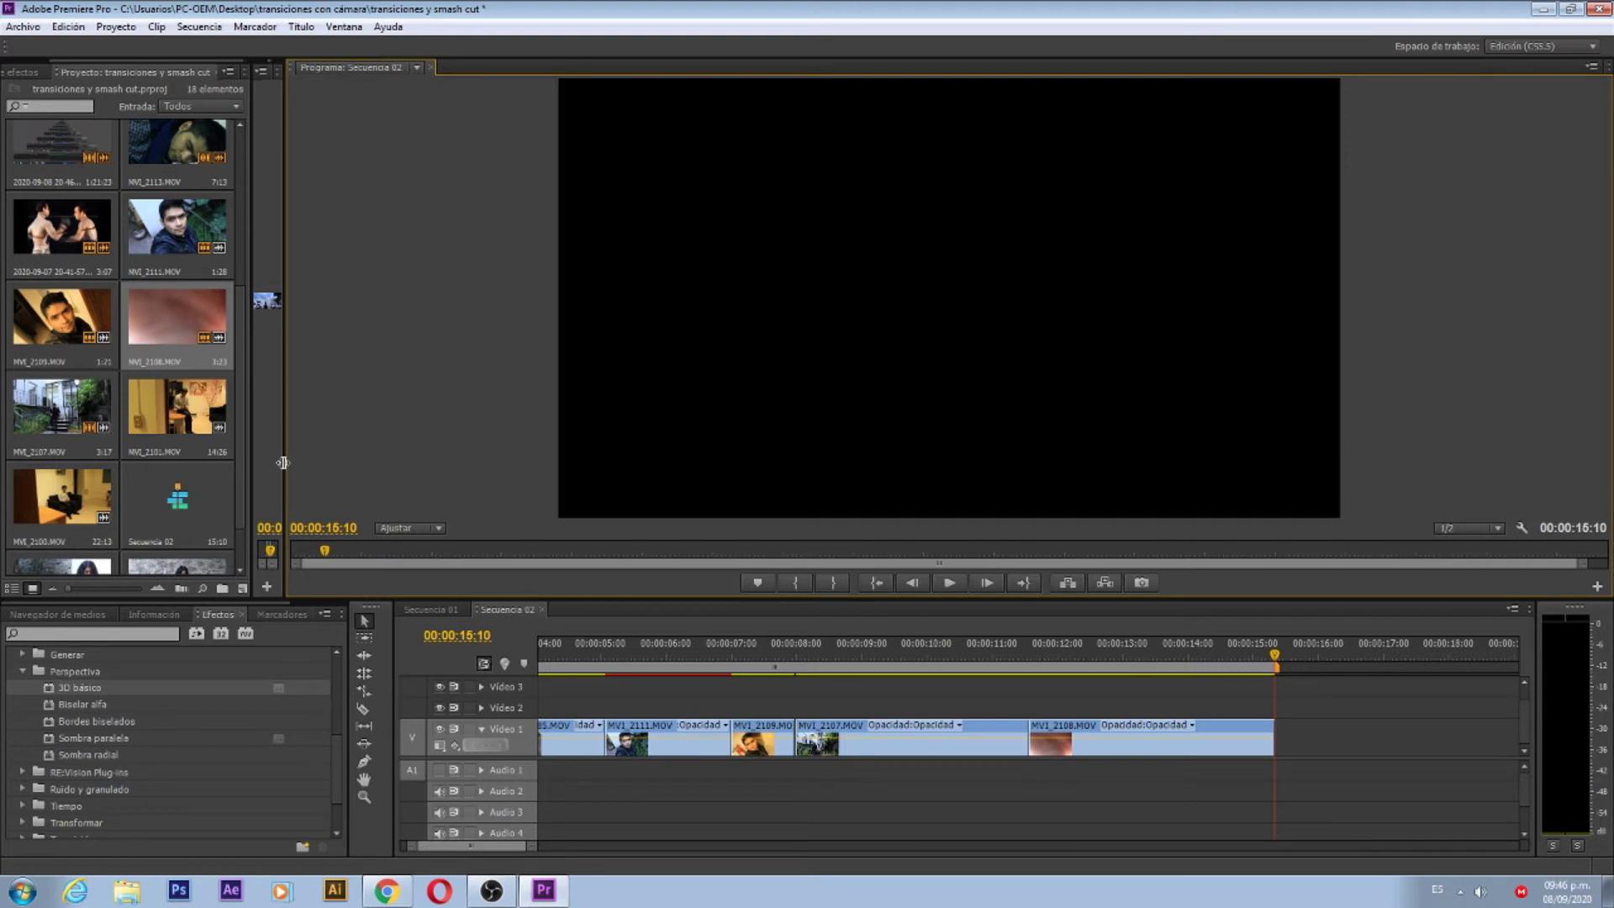
# Step: Load MVI_2101.MOV as the source clip and play its camera move behind the wooden door from 00:00:00:29
pyautogui.doubleClick(183, 427)
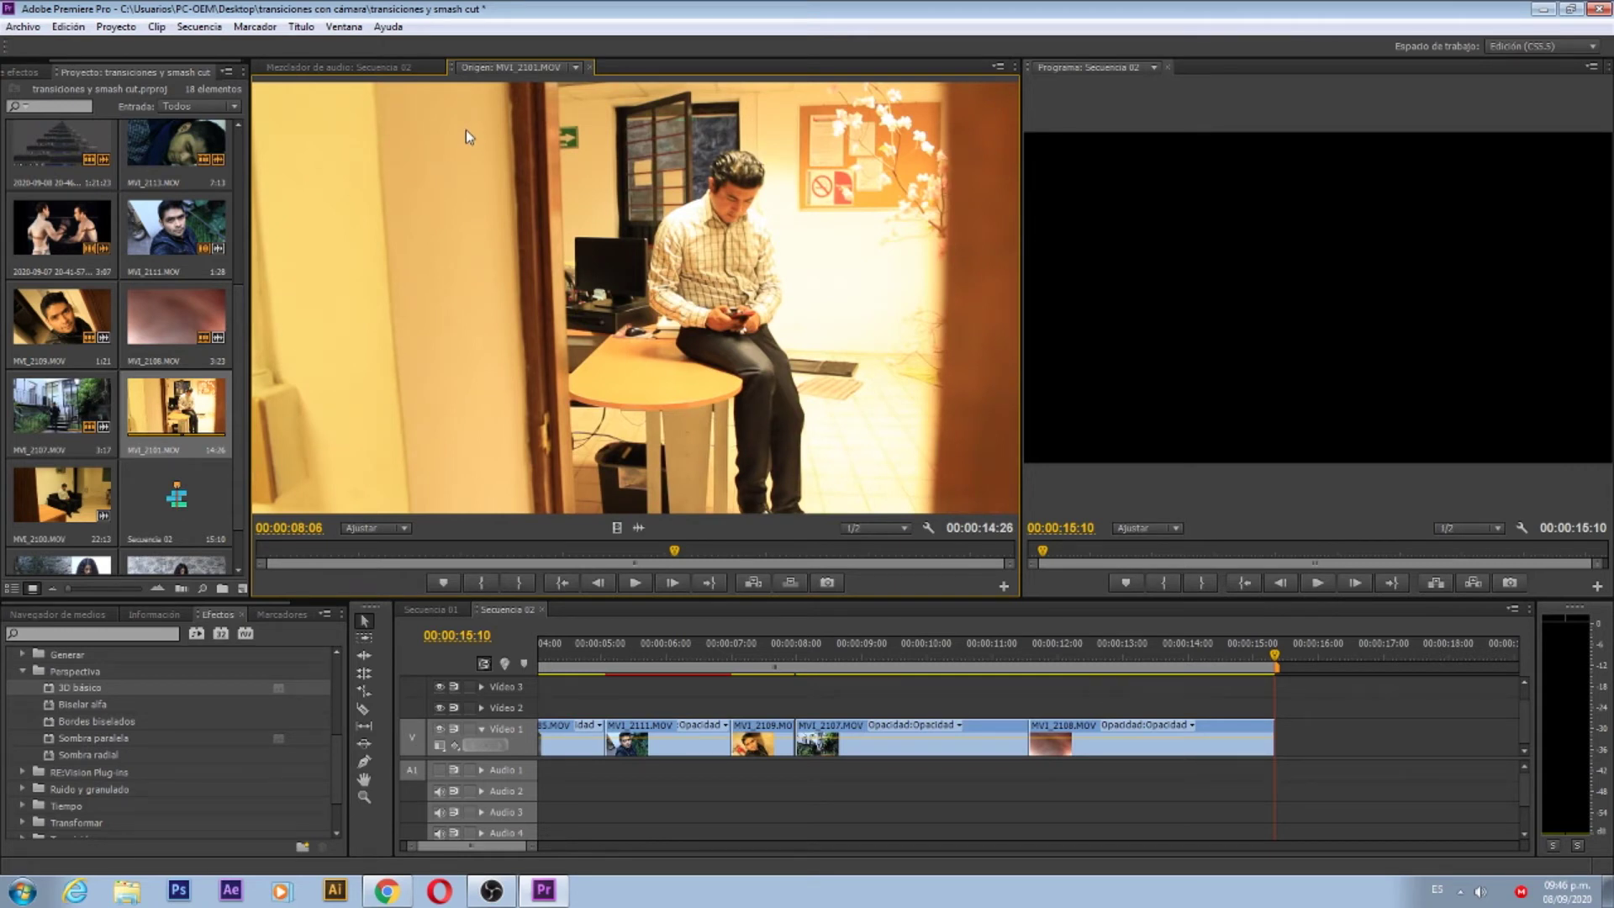
pyautogui.click(306, 552)
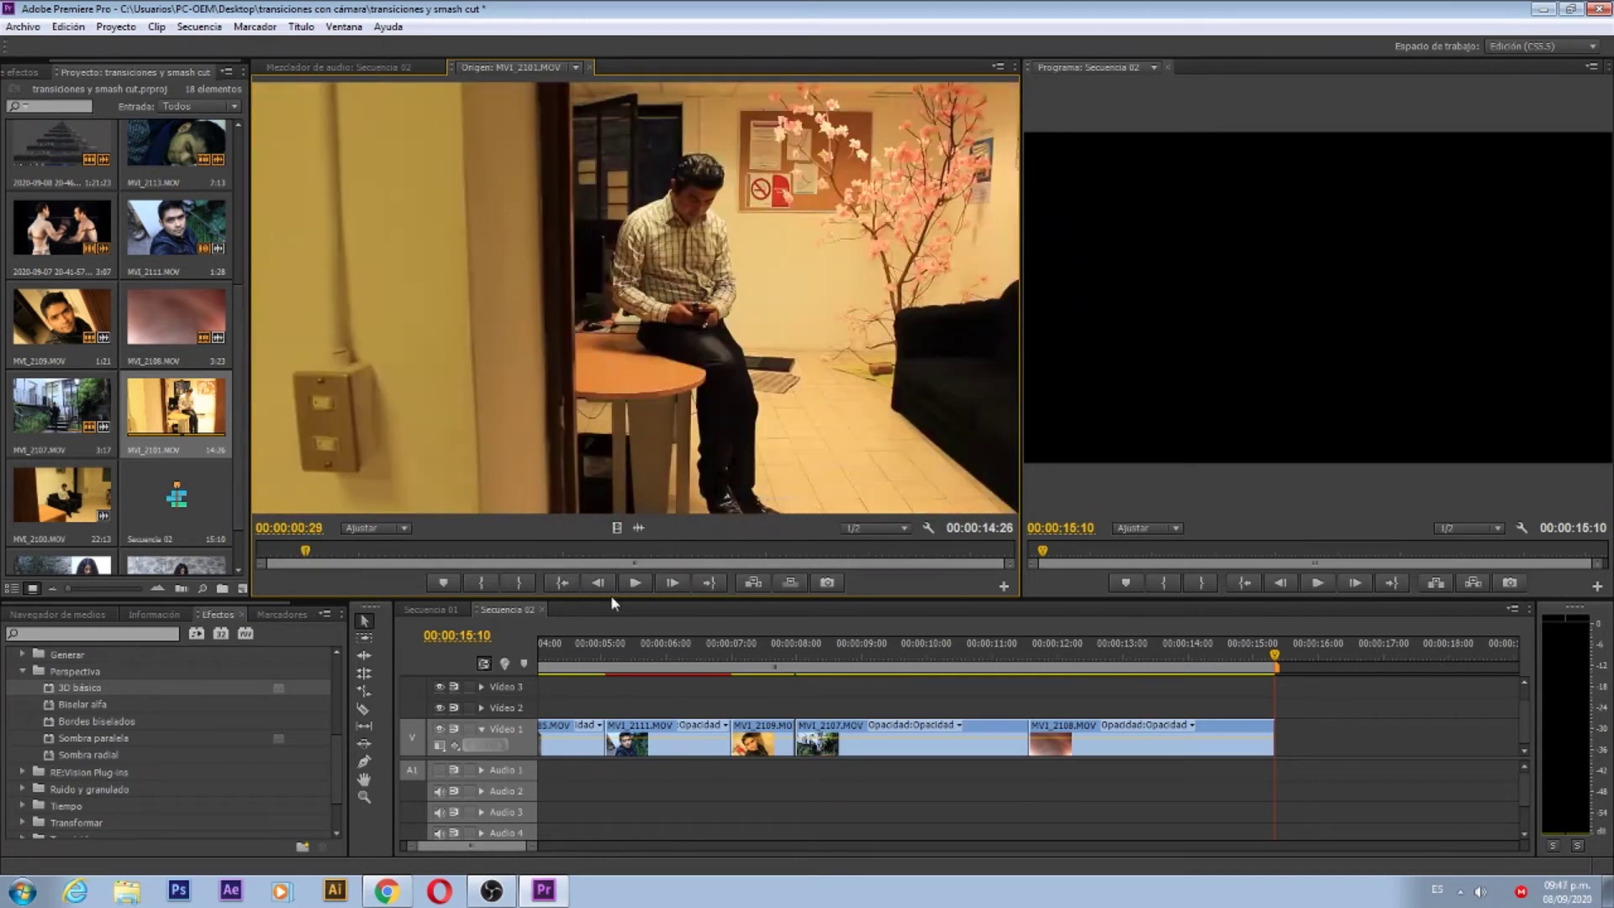
pyautogui.click(635, 583)
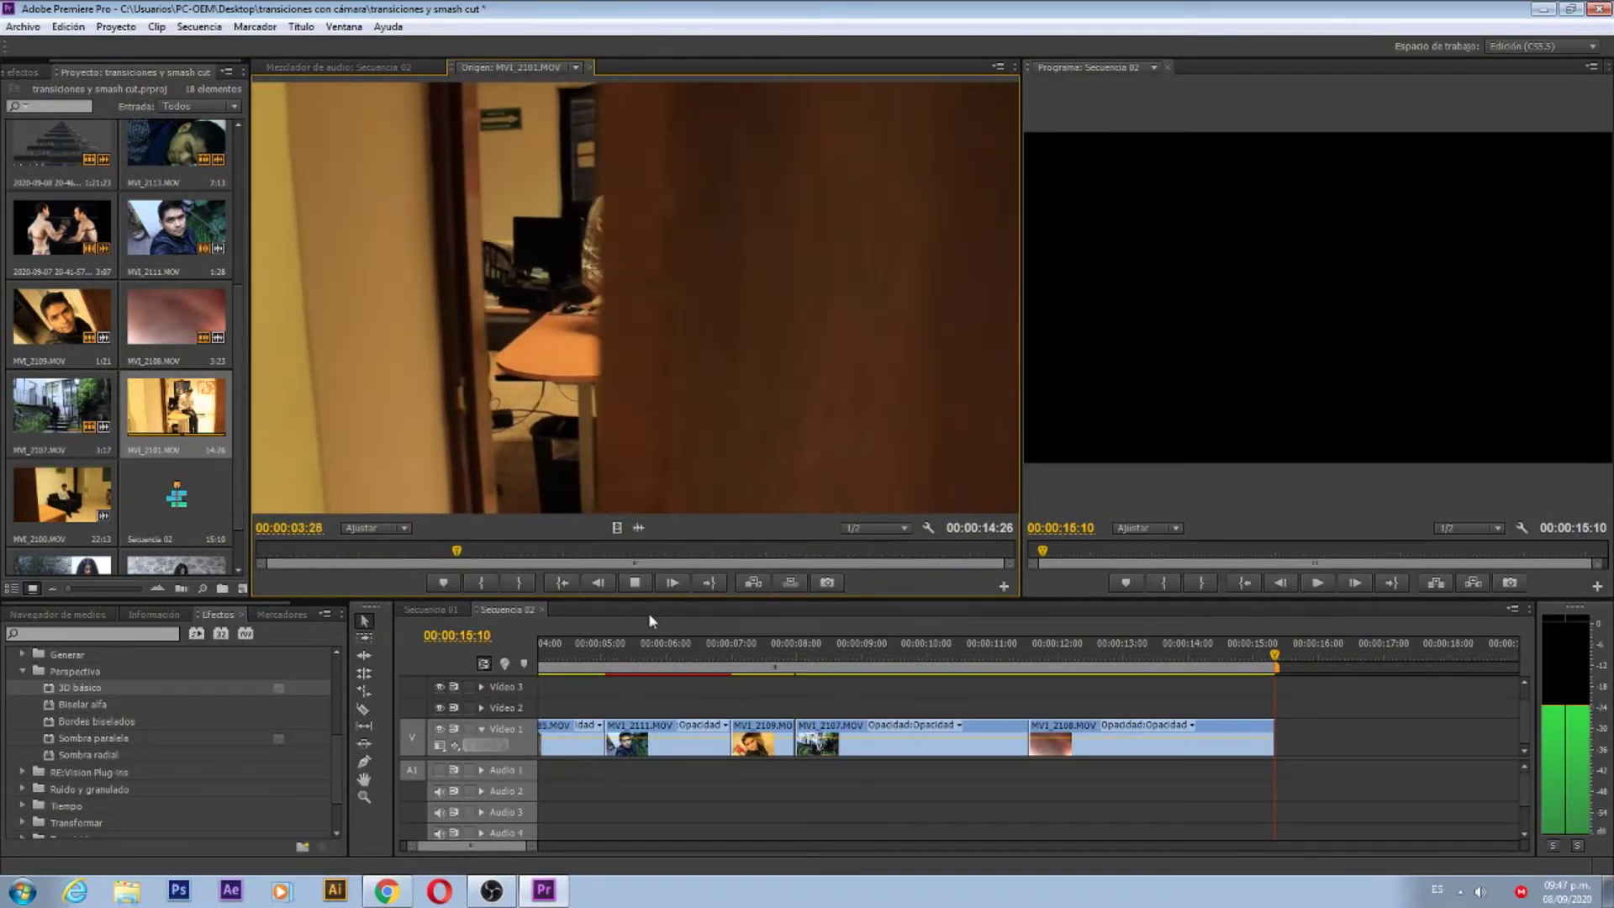
pyautogui.click(636, 585)
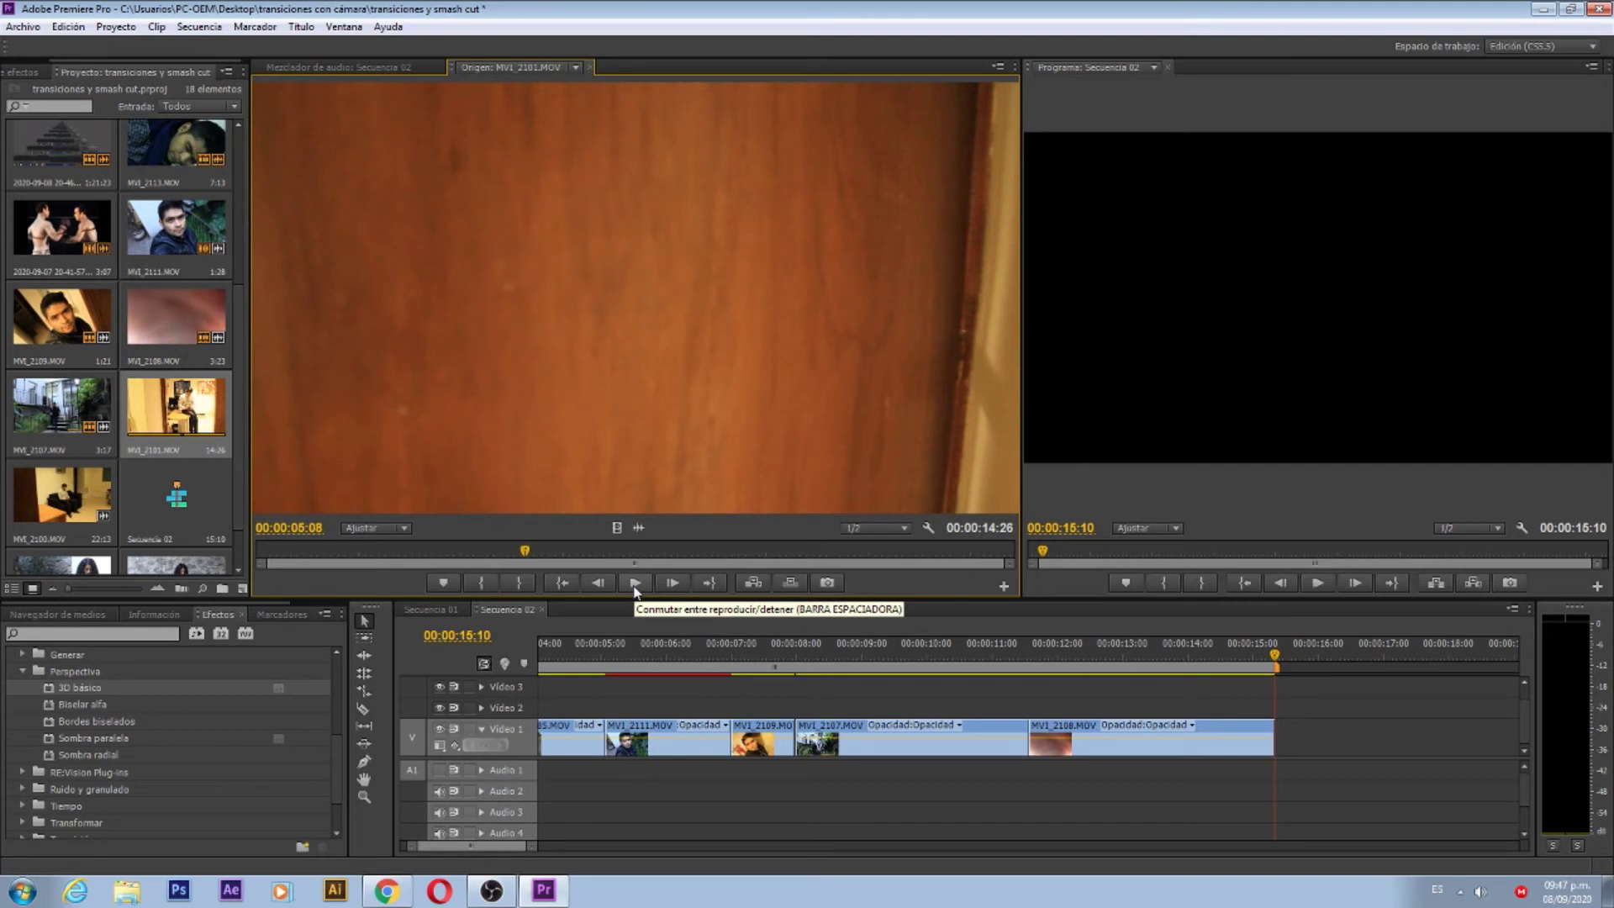
# Step: Mark MVI_2101.MOV from 00:00:03:02 to 00:00:04:29 and insert it into Secuencia 02 directly after MVI_2108.MOV
pyautogui.press('Left')
pyautogui.press('Left')
pyautogui.press('Left')
pyautogui.press('Left')
pyautogui.press('Left')
pyautogui.press('Left')
pyautogui.press('Left')
pyautogui.press('Left')
pyautogui.press('Left')
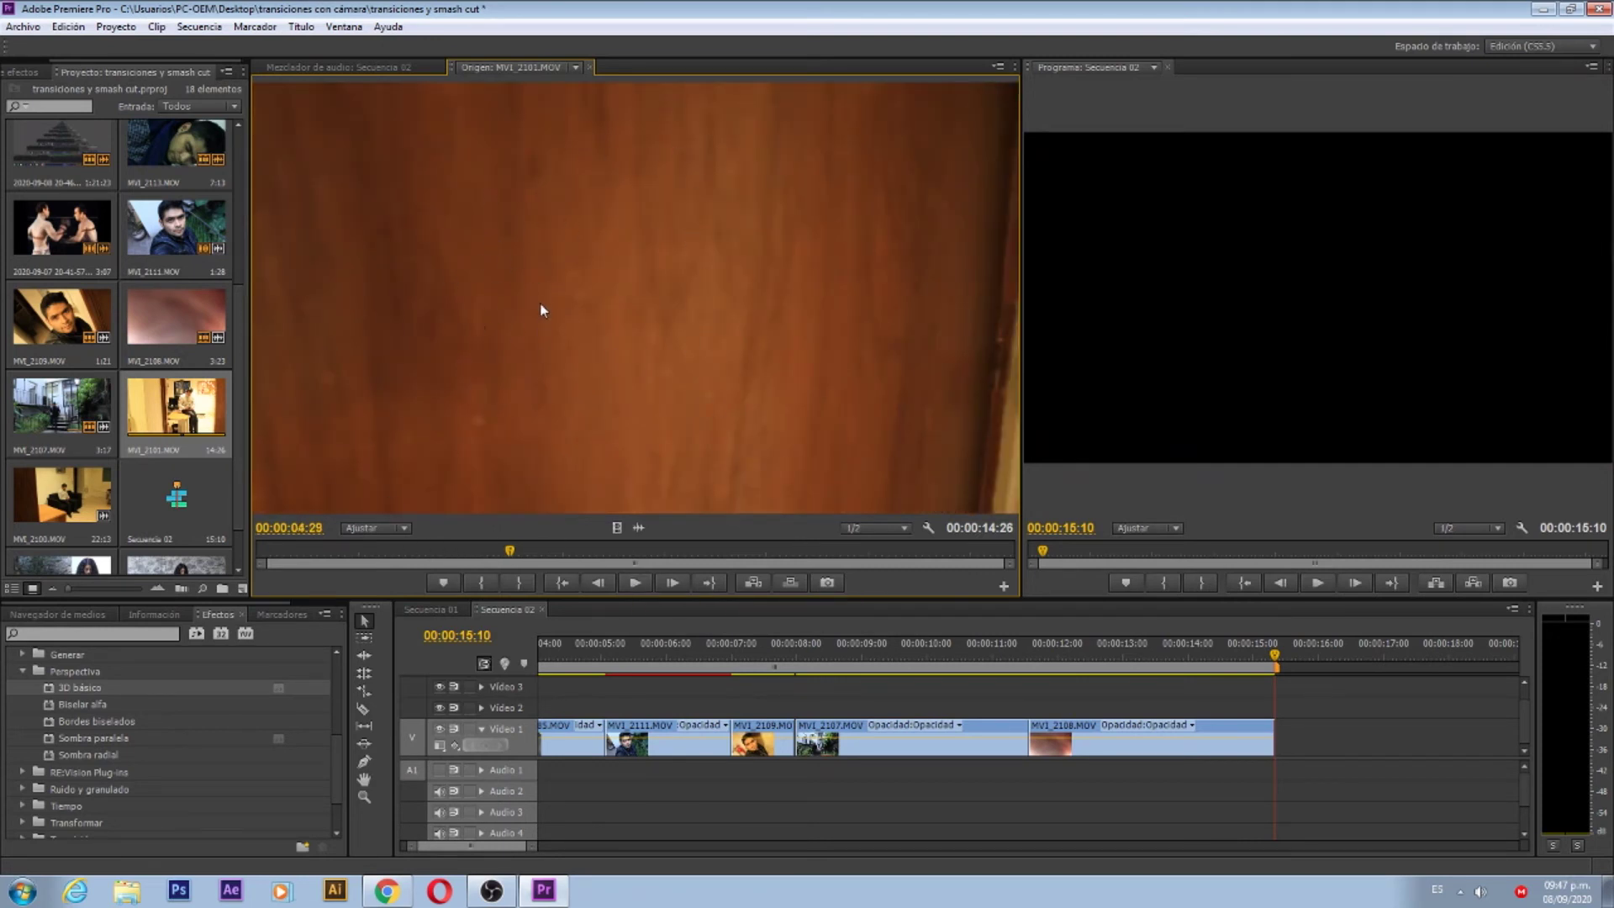
pyautogui.click(519, 582)
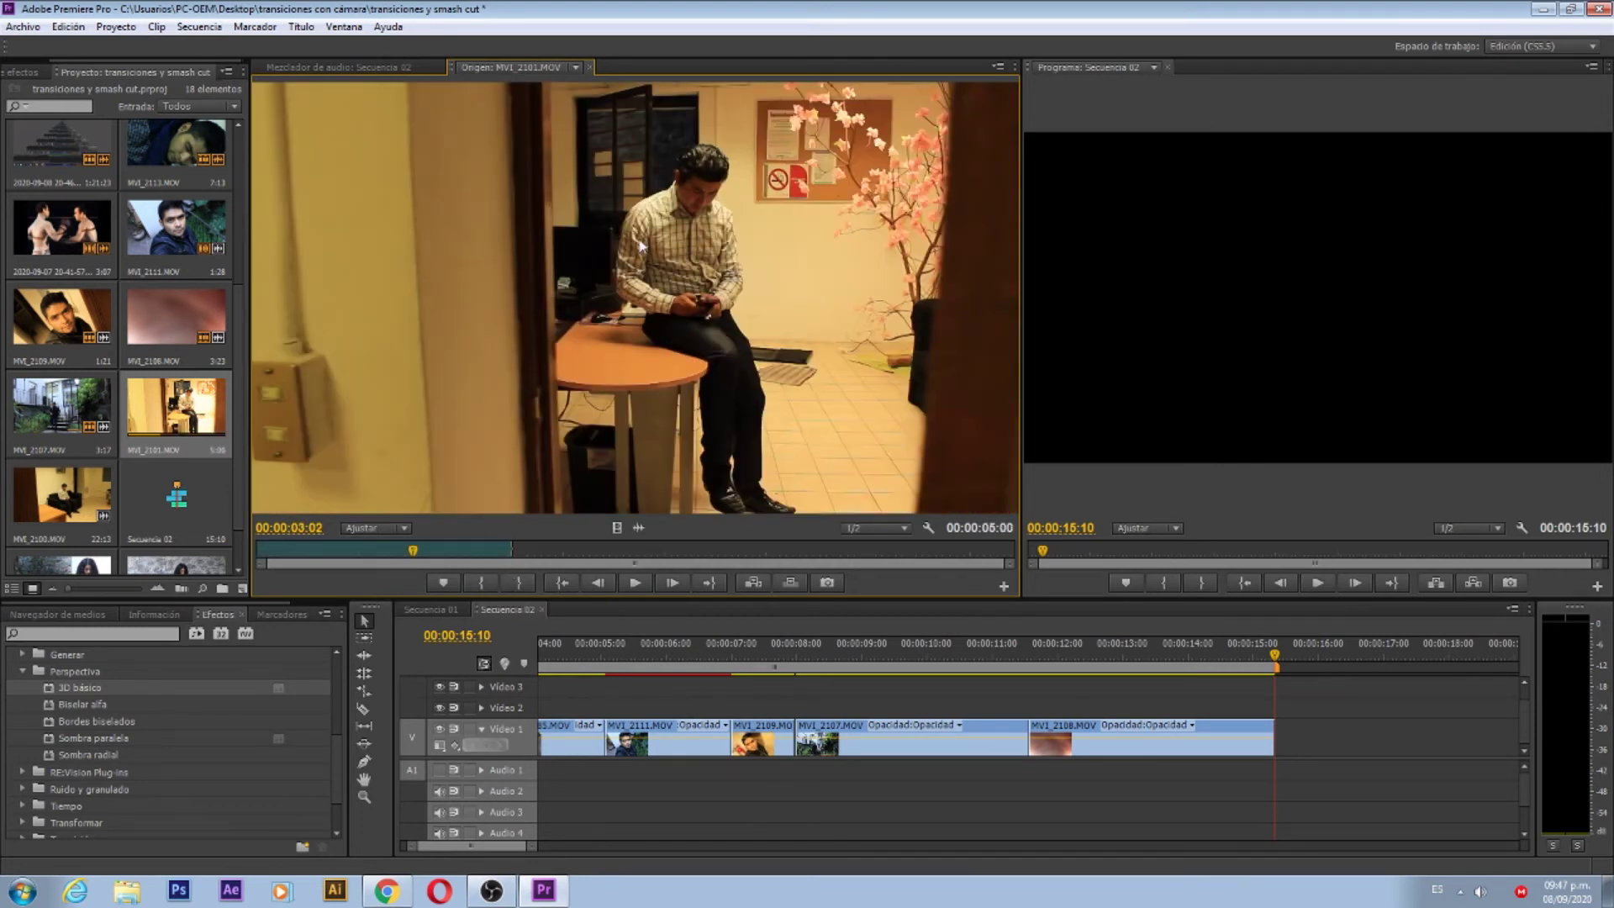
pyautogui.click(482, 582)
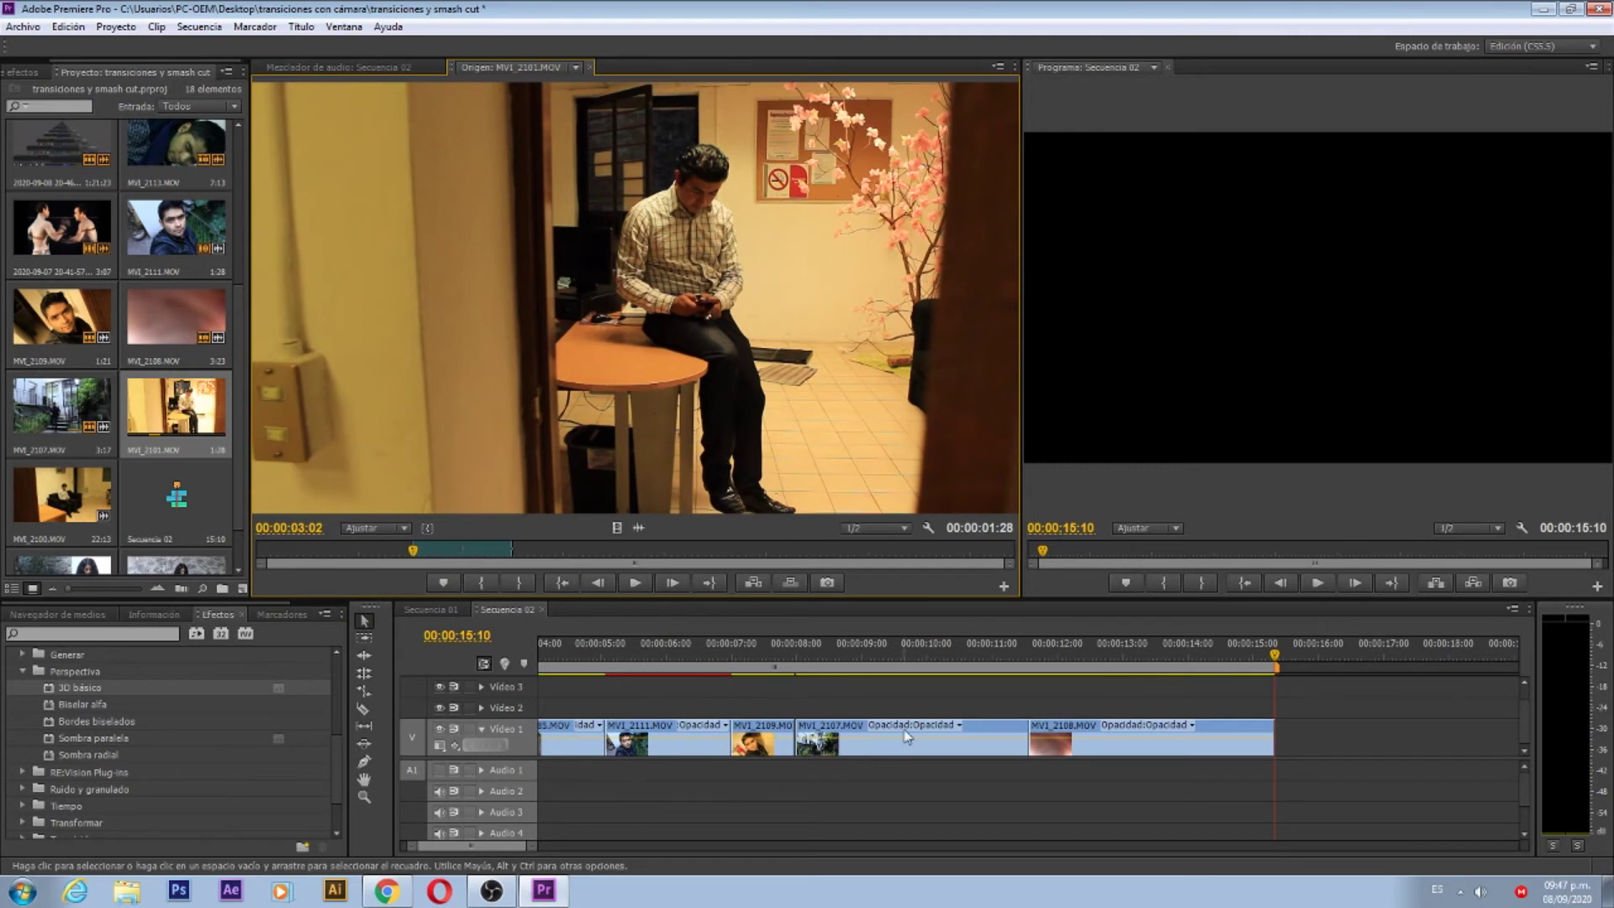
pyautogui.click(753, 581)
# Step: Load MVI_2100.MOV, mark it from 00:00:07:23 to 00:00:09:27 and insert it into Secuencia 02 directly after MVI_2101.MOV
pyautogui.scroll(-1, 239, 545)
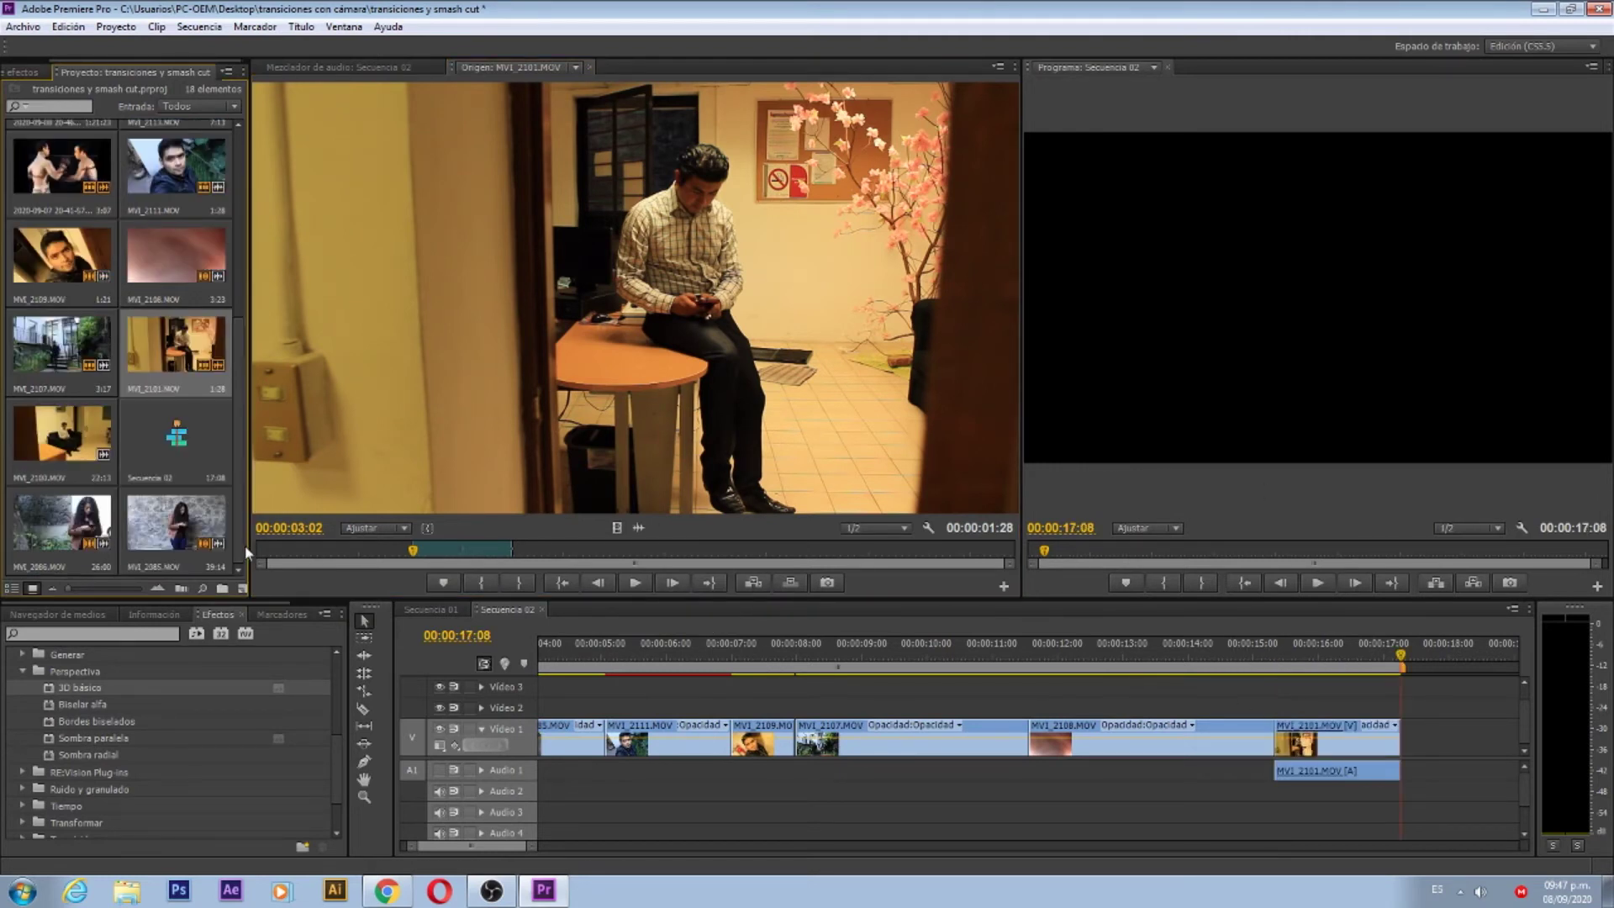
pyautogui.doubleClick(53, 433)
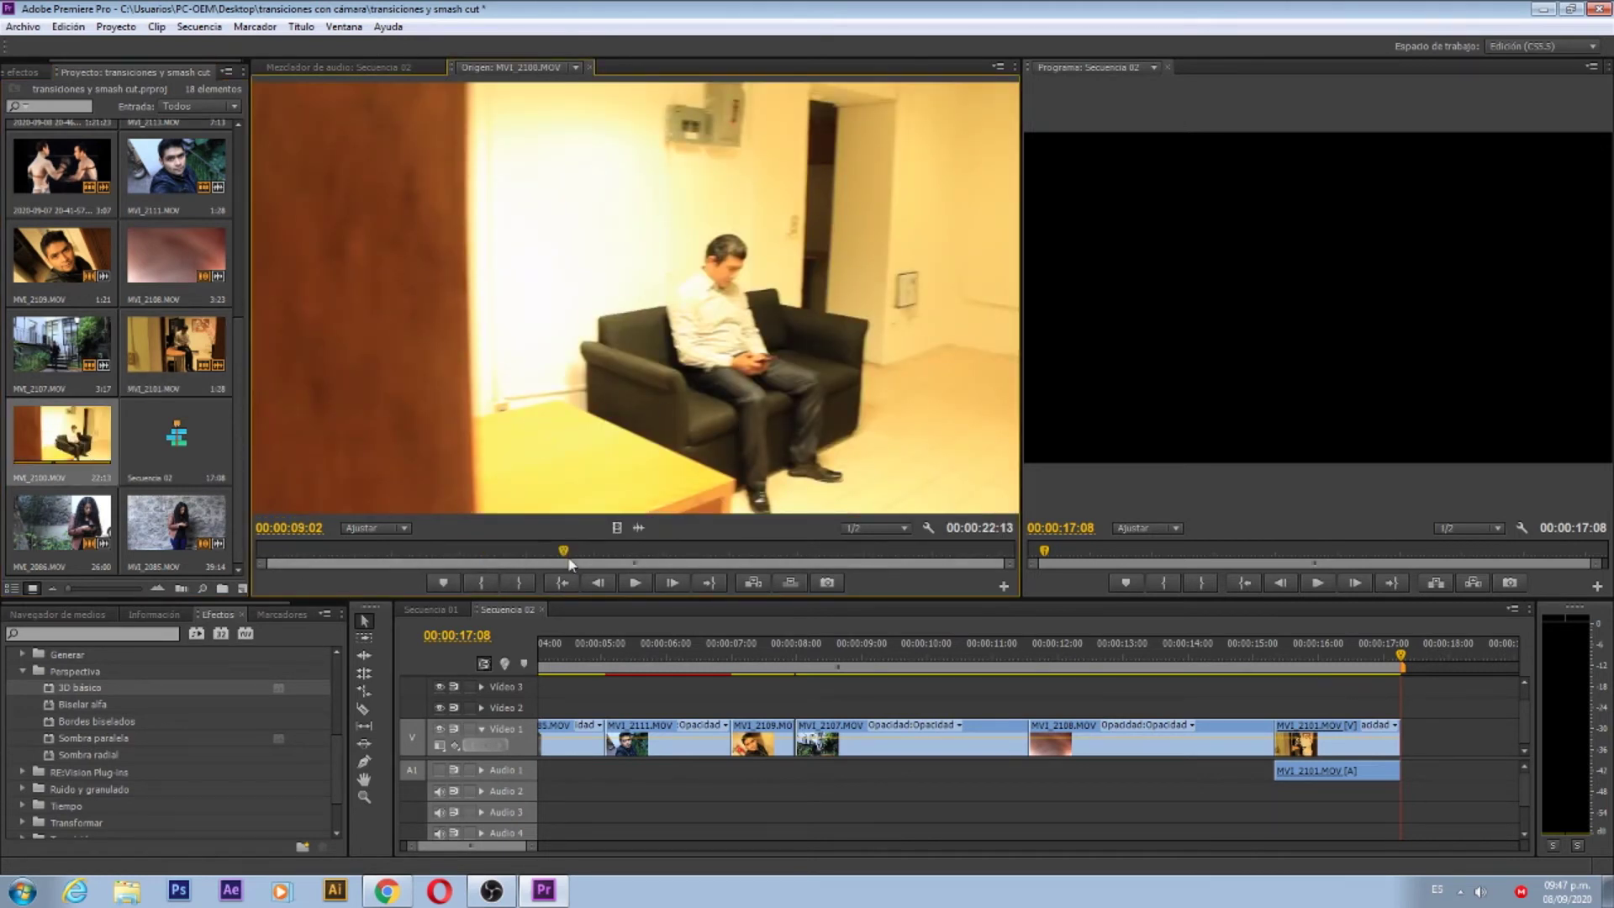
pyautogui.moveTo(564, 557); pyautogui.dragTo(493, 558)
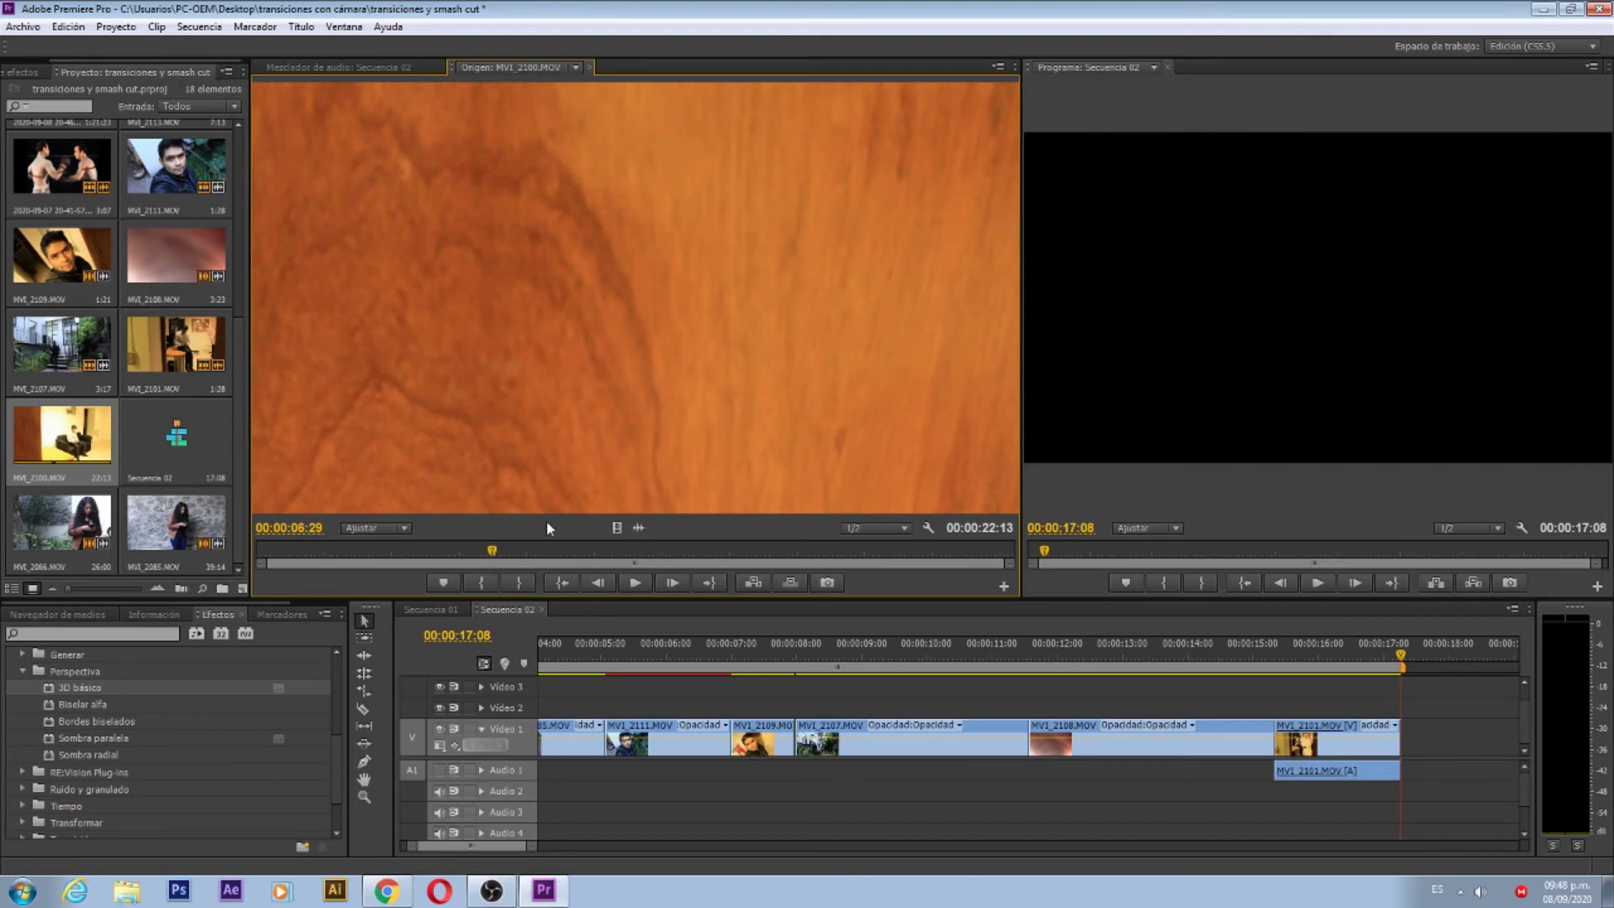
pyautogui.moveTo(493, 552)
pyautogui.mouseDown()
pyautogui.moveTo(567, 553)
pyautogui.moveTo(519, 553)
pyautogui.mouseUp()
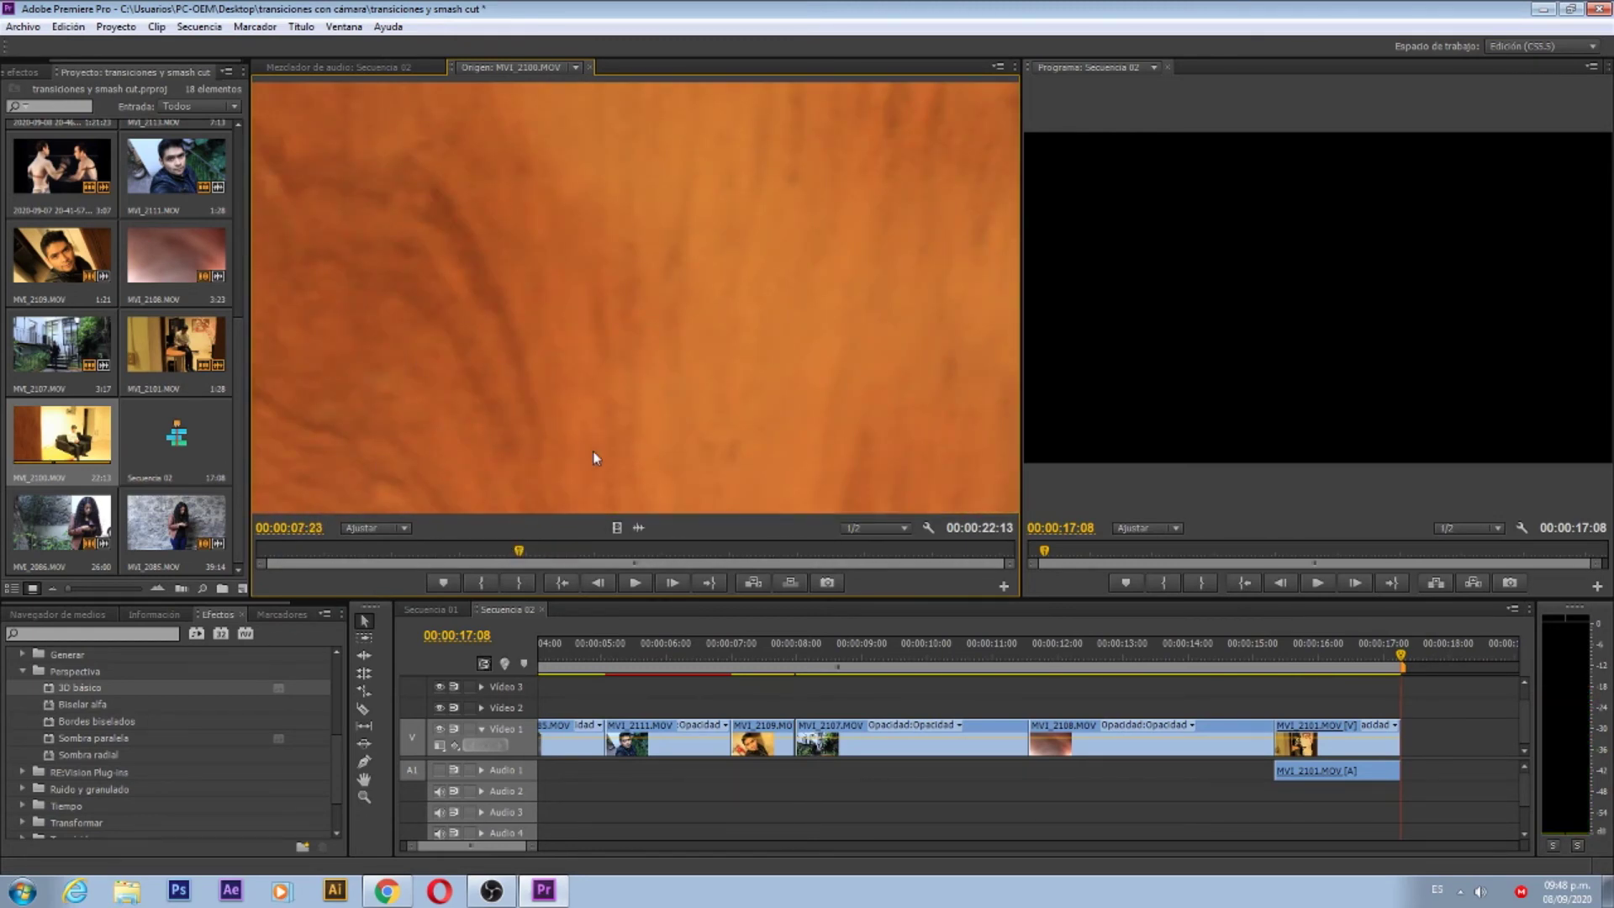
pyautogui.click(481, 582)
pyautogui.moveTo(520, 552); pyautogui.dragTo(591, 568)
pyautogui.click(520, 585)
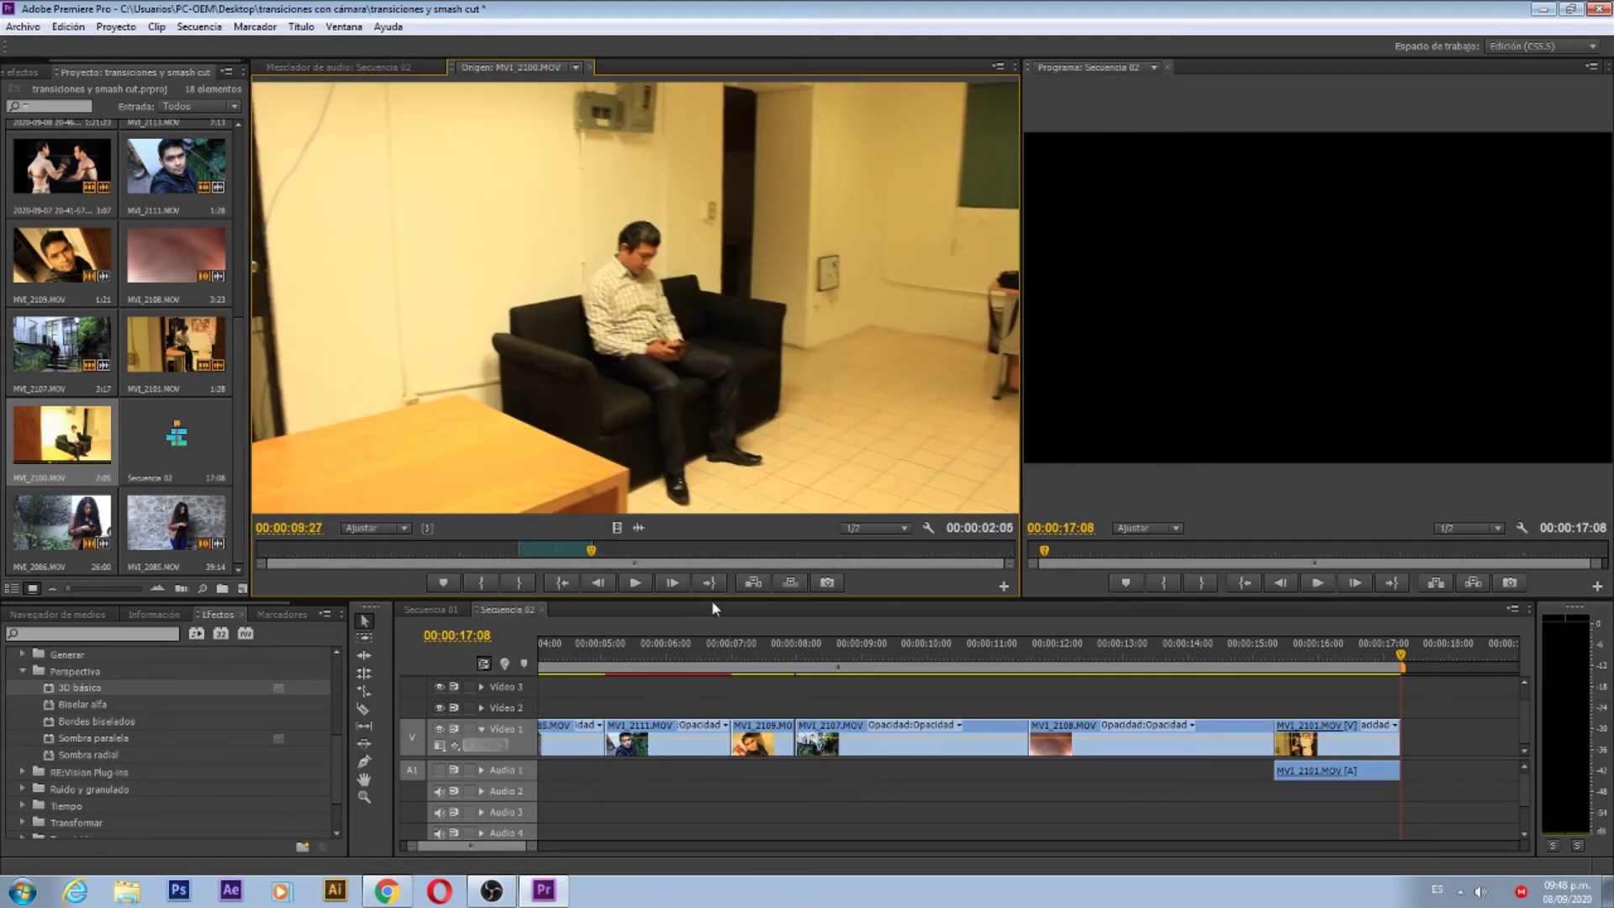
pyautogui.click(761, 583)
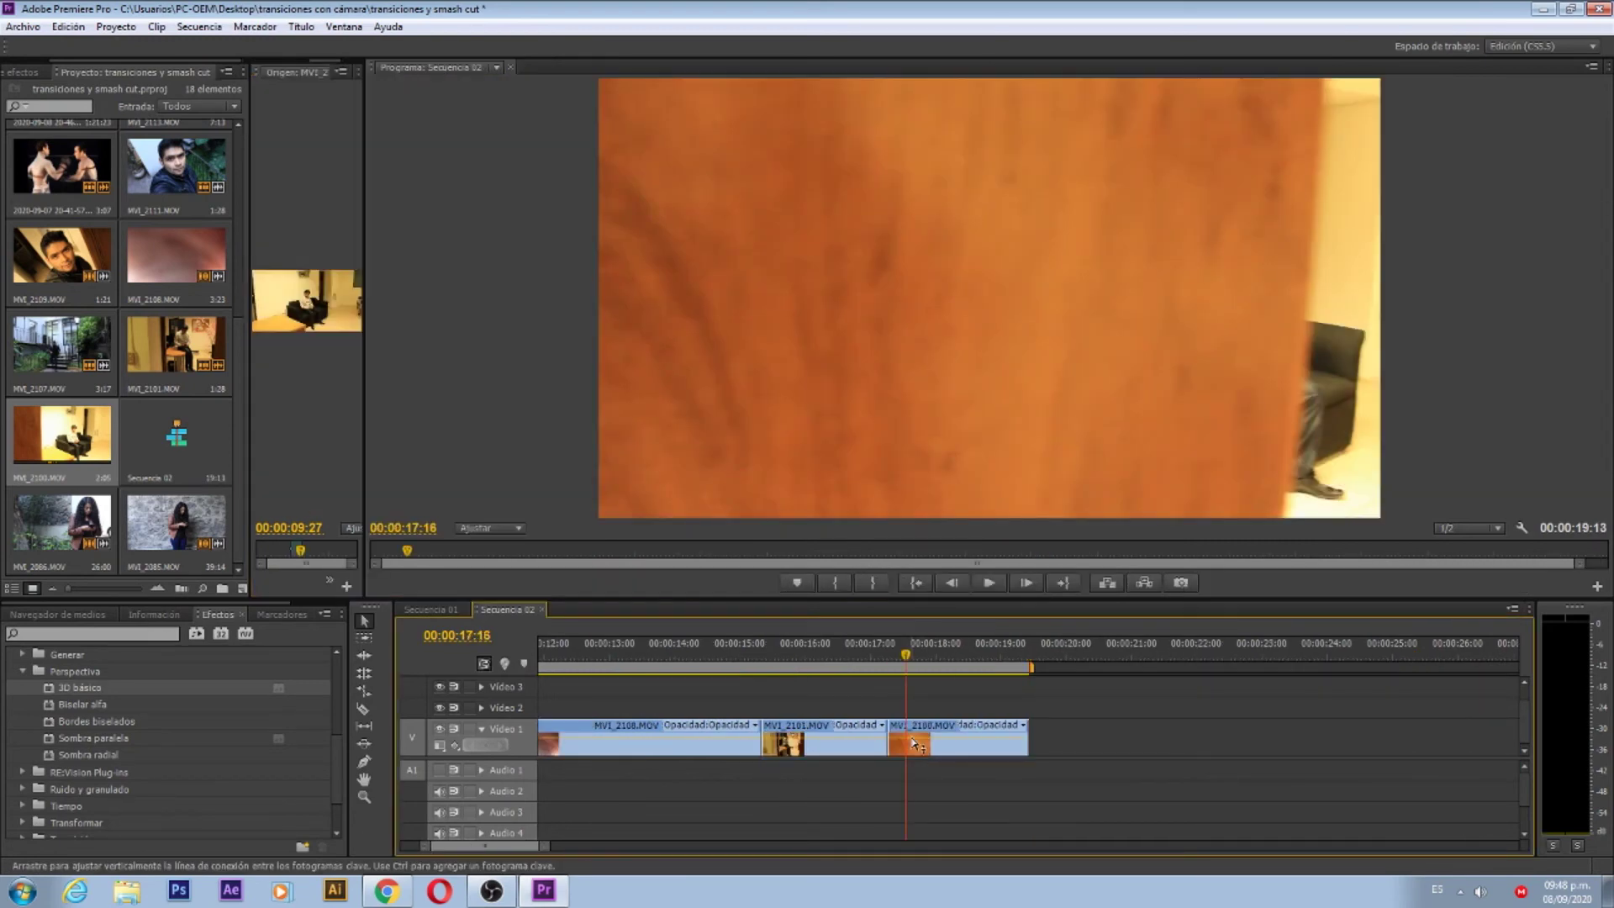
# Step: Play the wooden-door transition from MVI_2101.MOV into MVI_2100.MOV in Secuencia 02
pyautogui.click(836, 652)
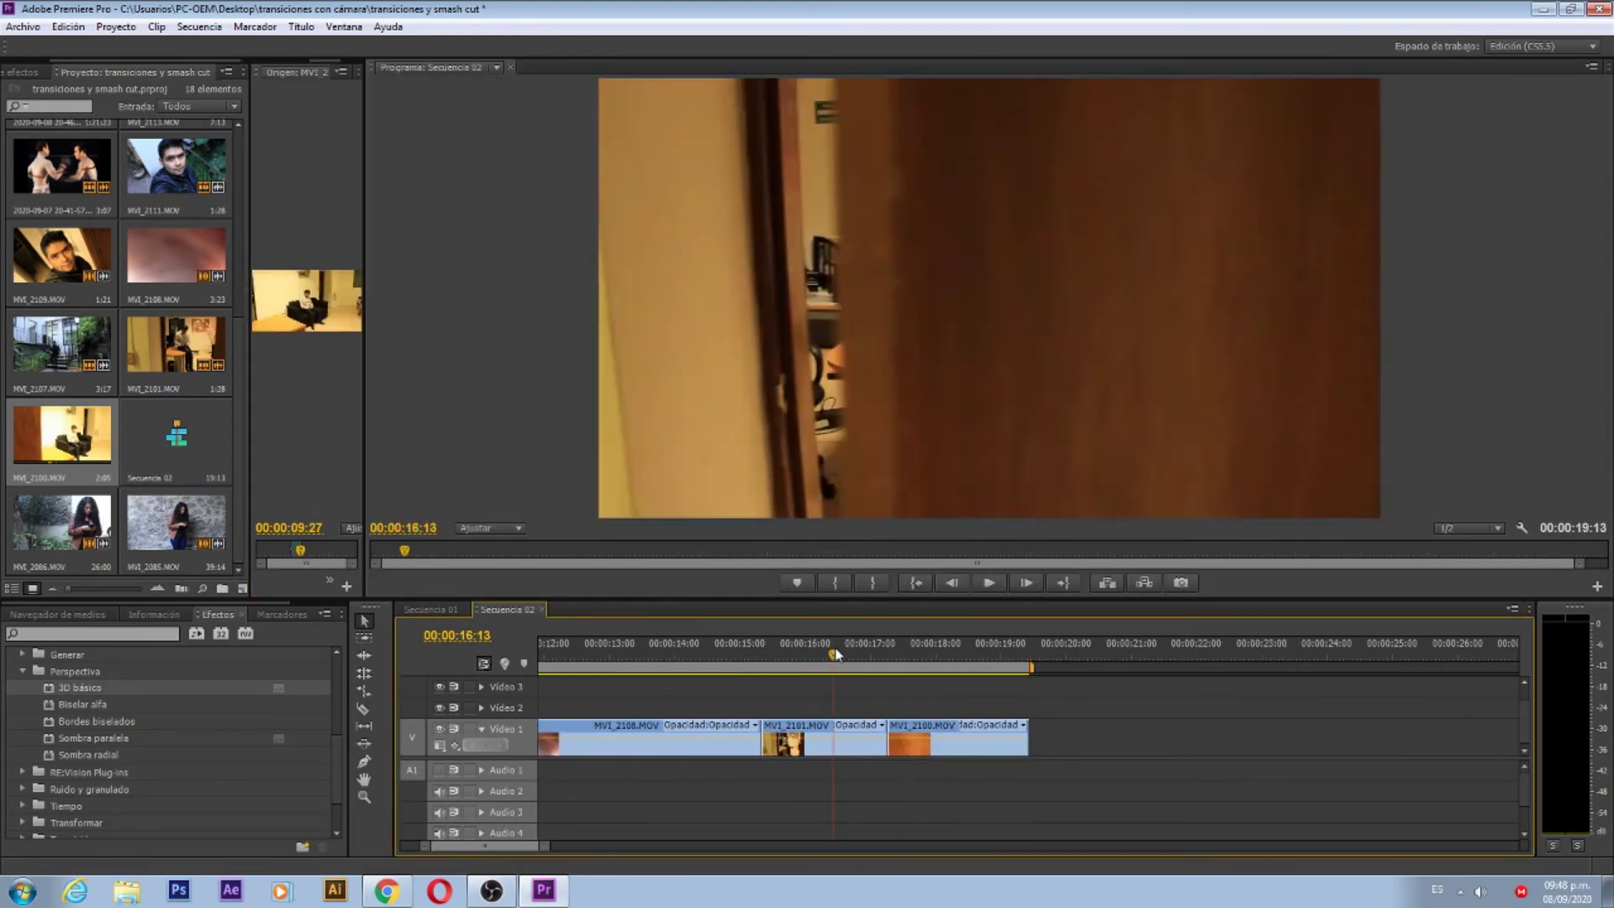
pyautogui.press('Up')
pyautogui.press('=')
pyautogui.click(988, 583)
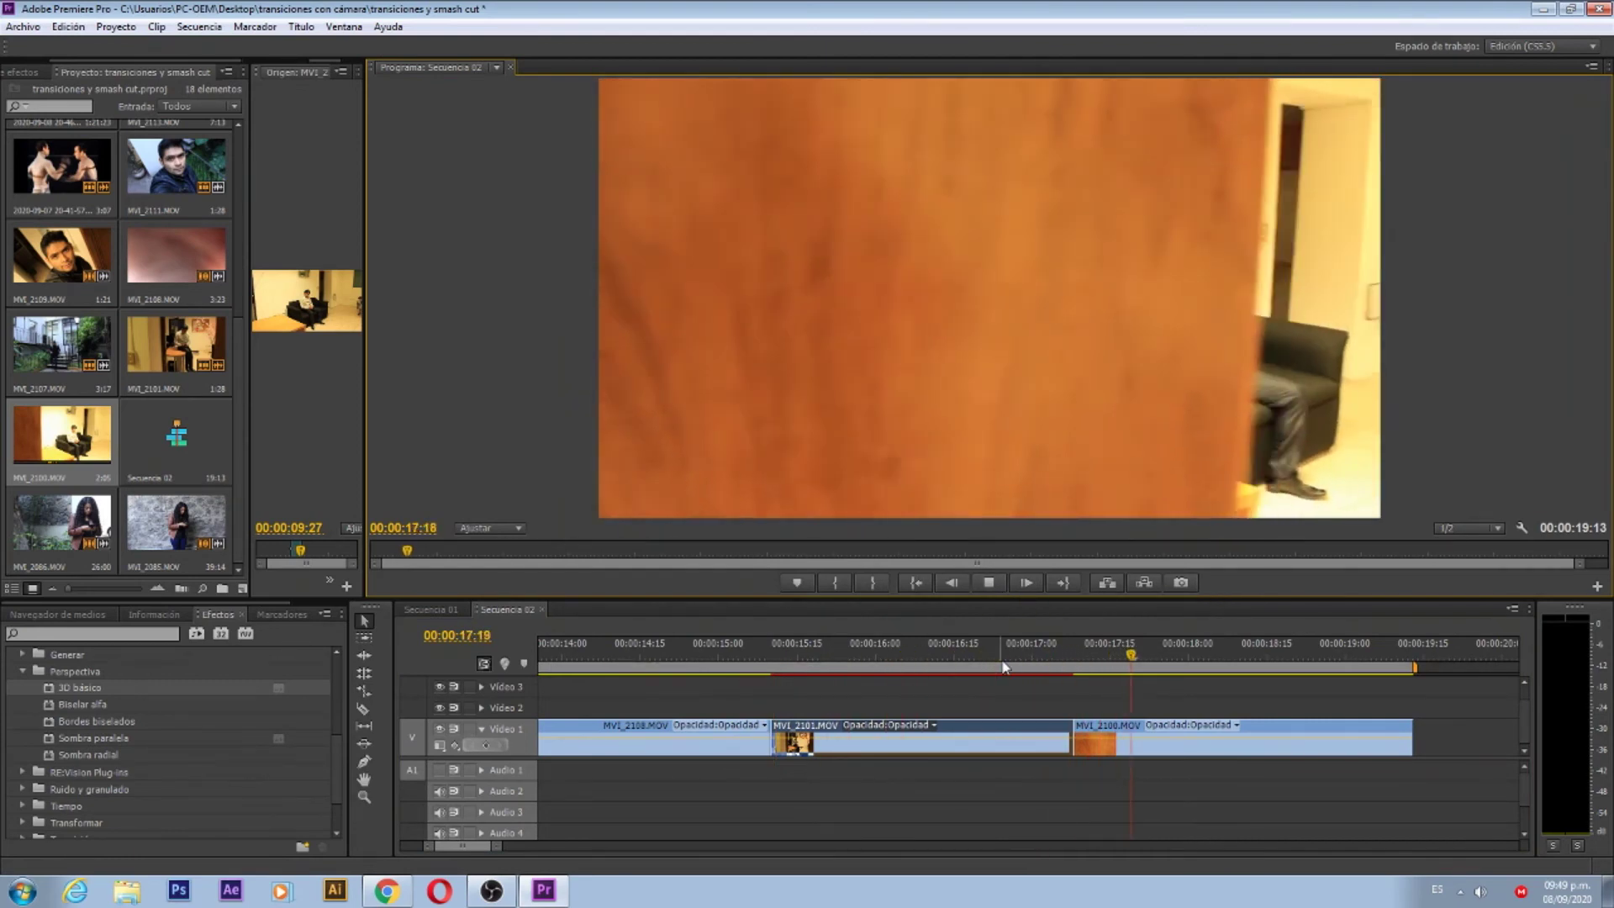
# Step: Apply the Disolución cruzada video transition at the cut between MVI_2101.MOV and MVI_2100.MOV in Secuencia 02
pyautogui.click(1032, 664)
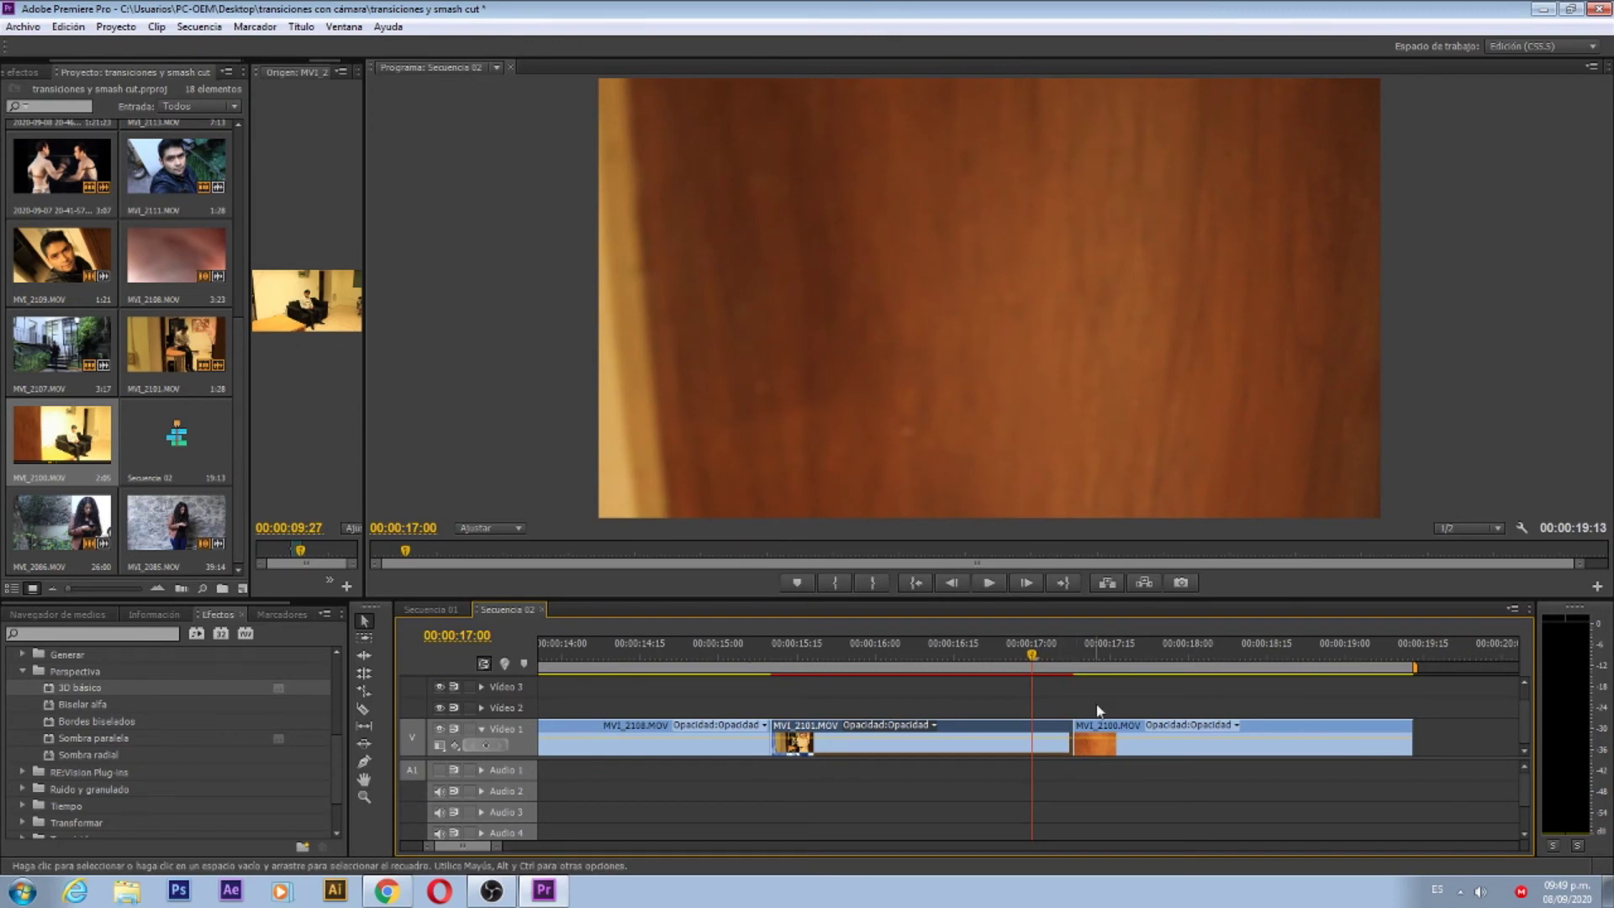
pyautogui.moveTo(1033, 657); pyautogui.dragTo(1065, 673)
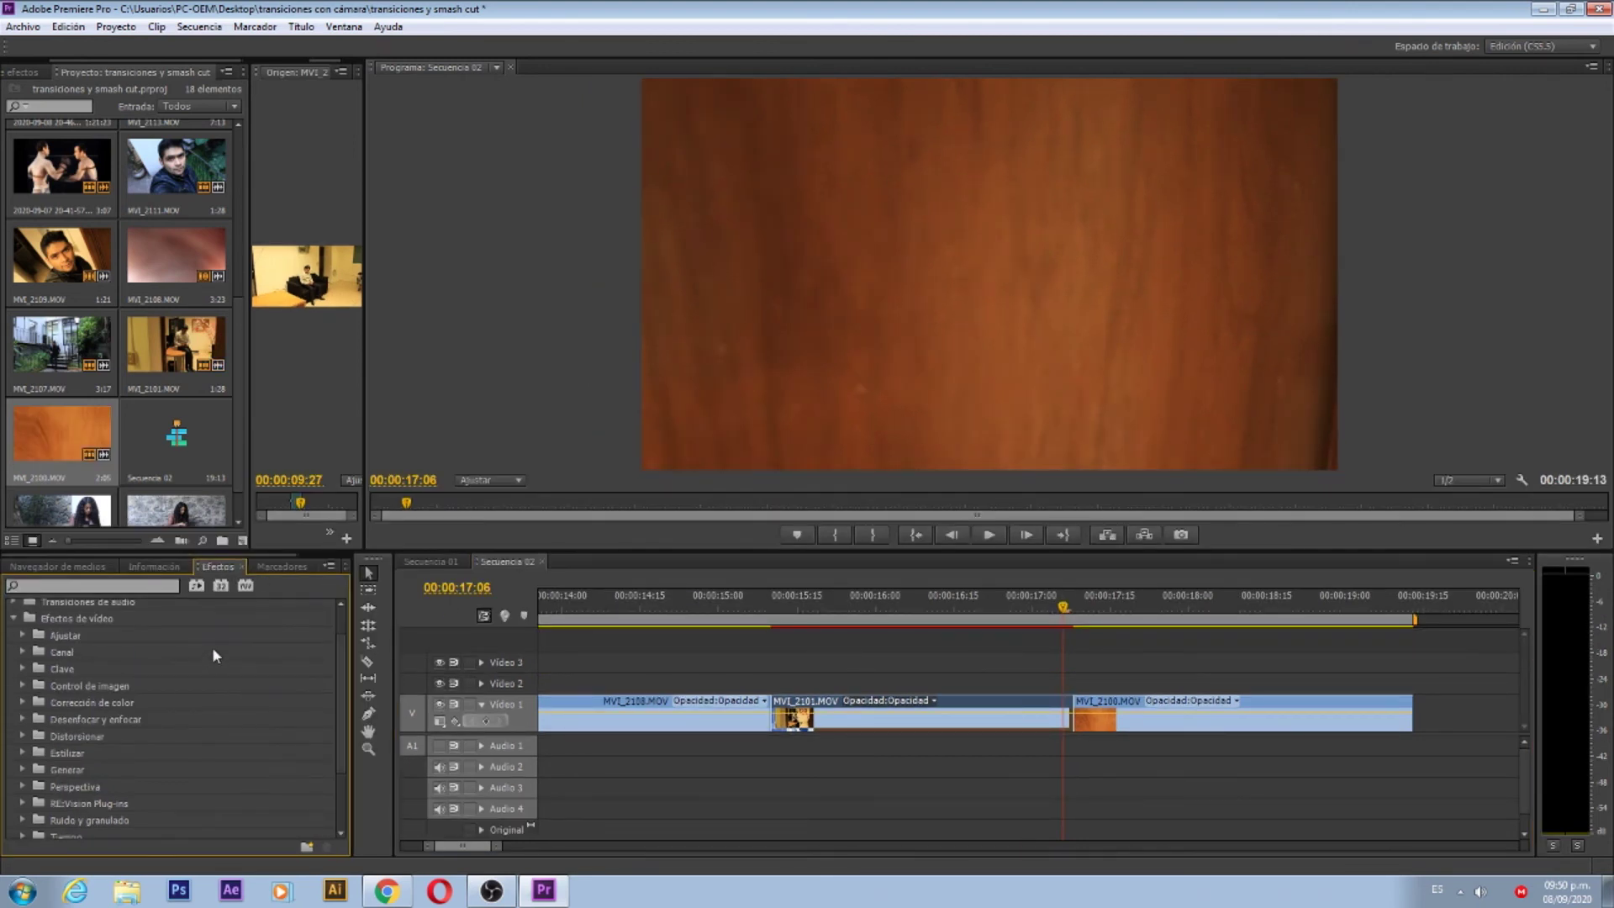
pyautogui.click(14, 618)
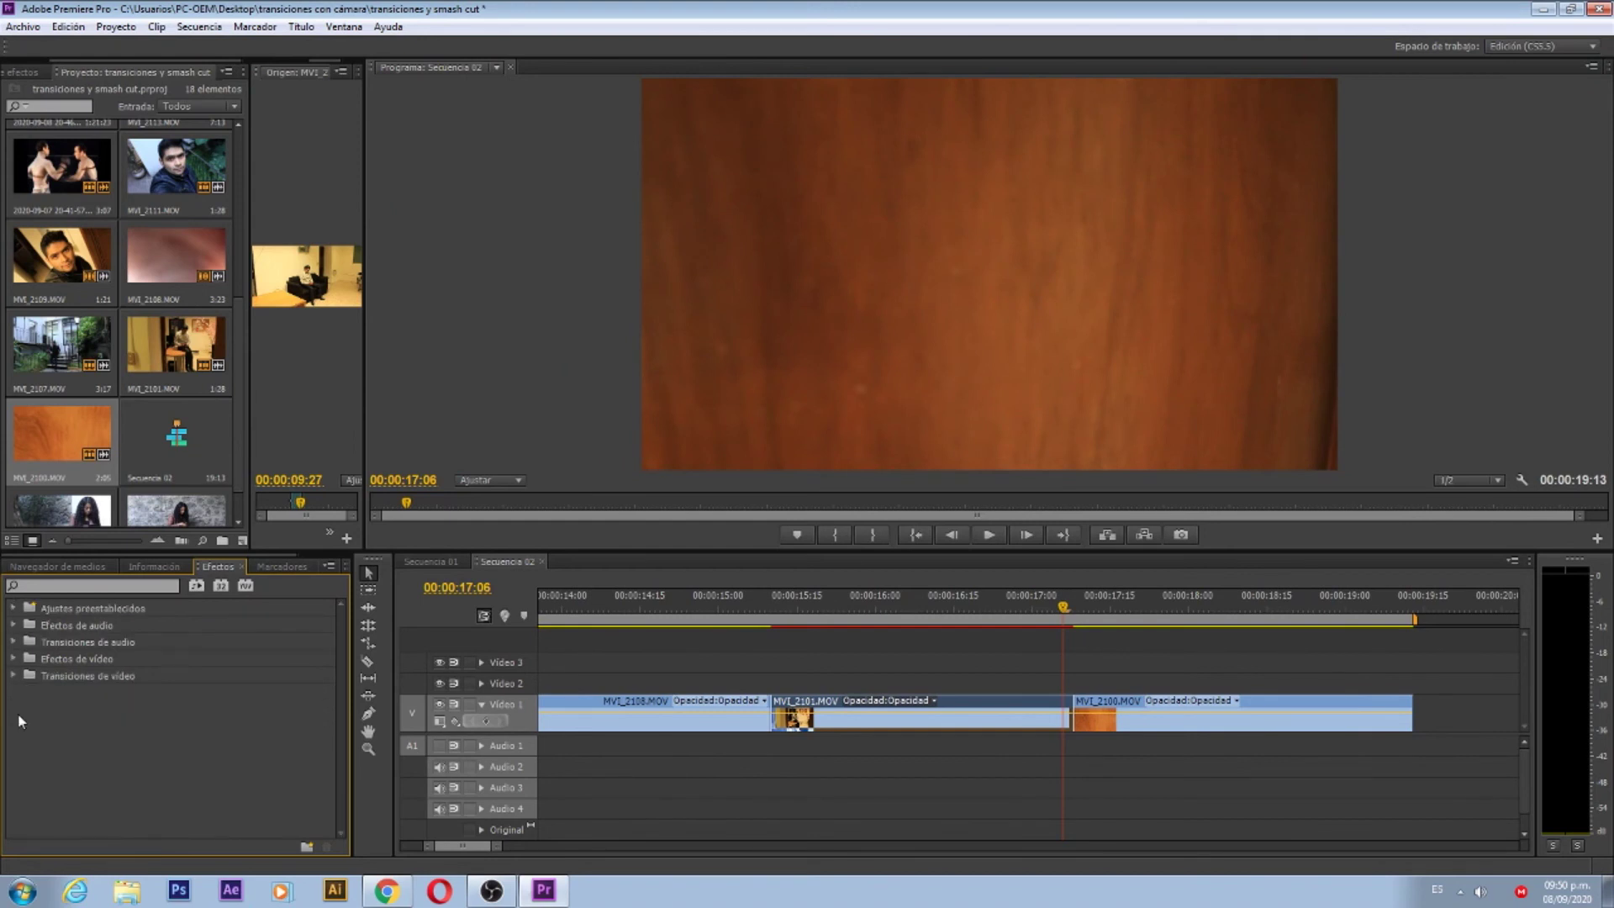
pyautogui.click(13, 677)
pyautogui.click(23, 759)
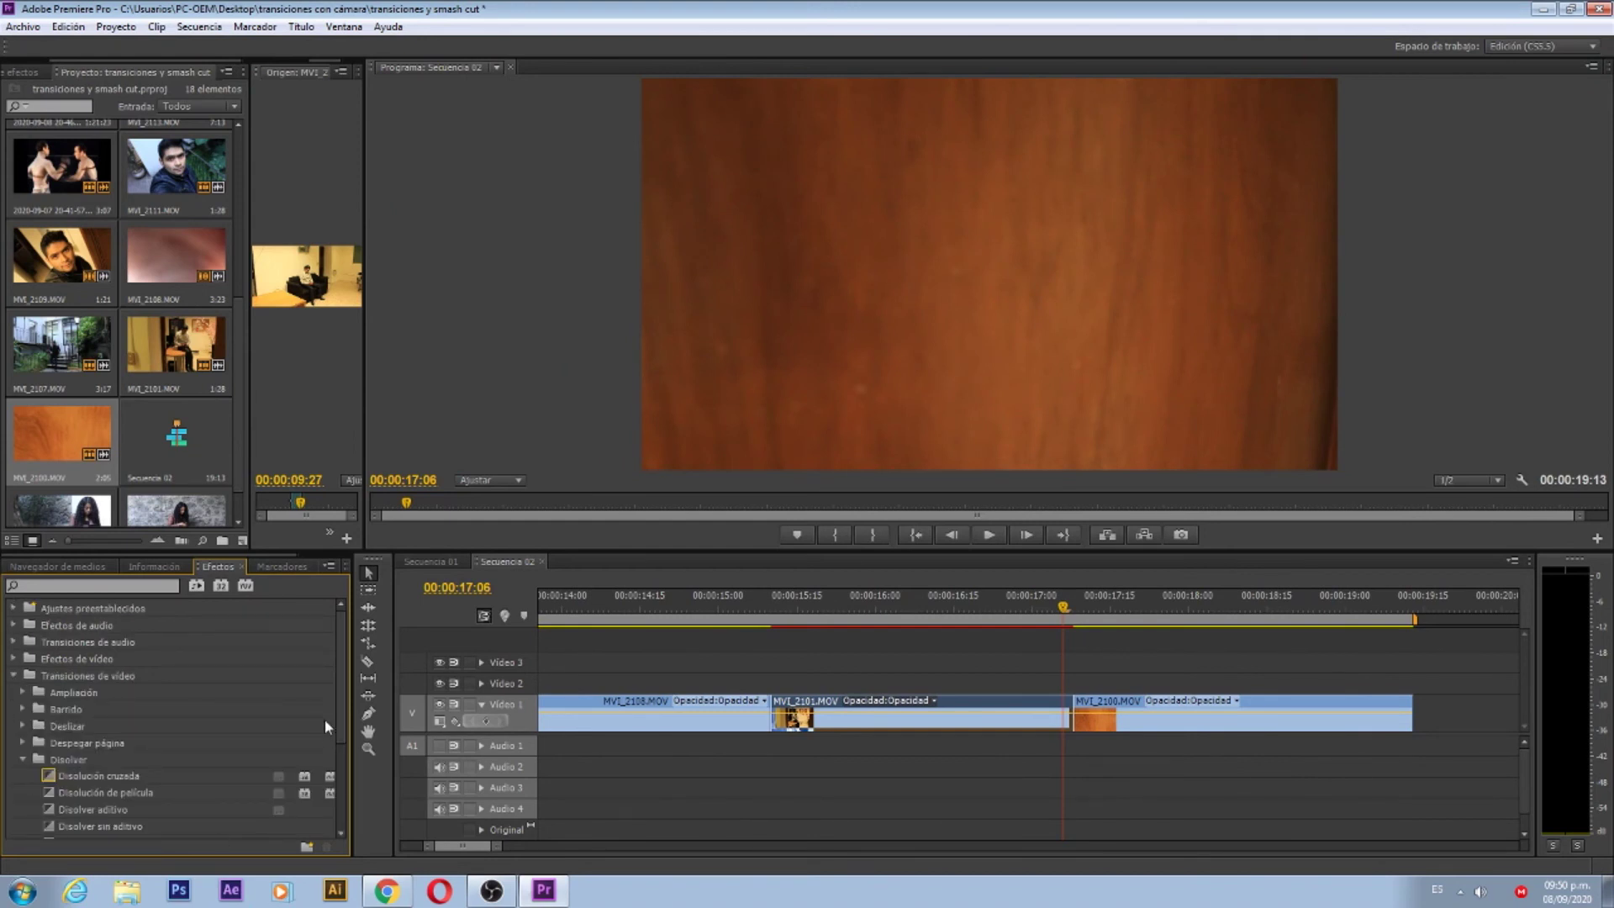
pyautogui.scroll(-2, 102, 726)
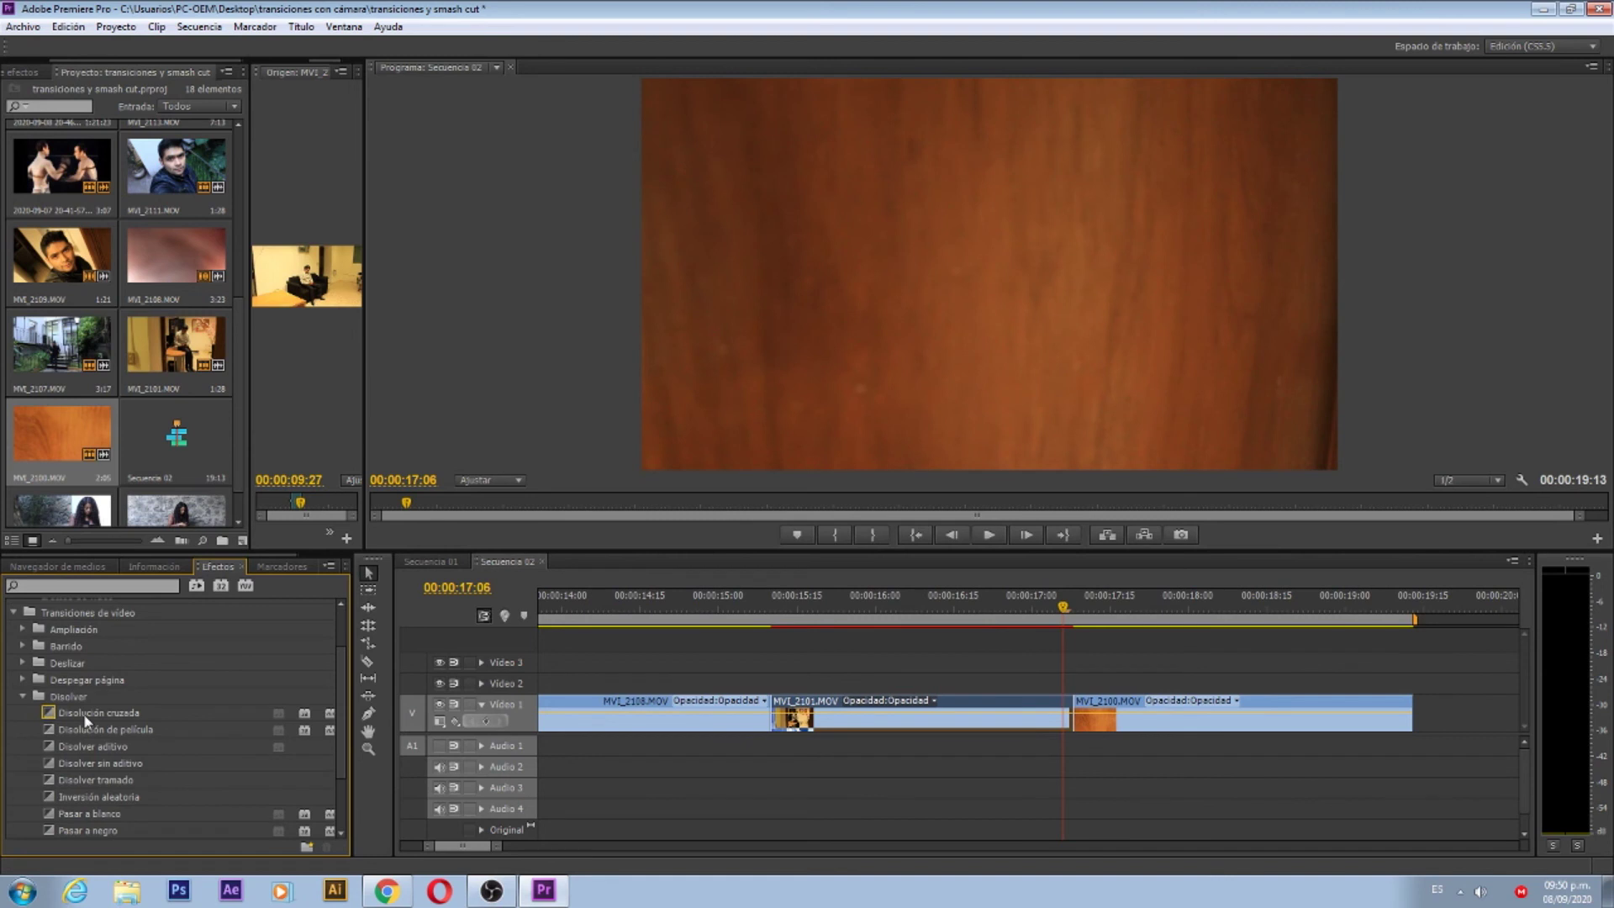
pyautogui.moveTo(85, 720); pyautogui.dragTo(1008, 661)
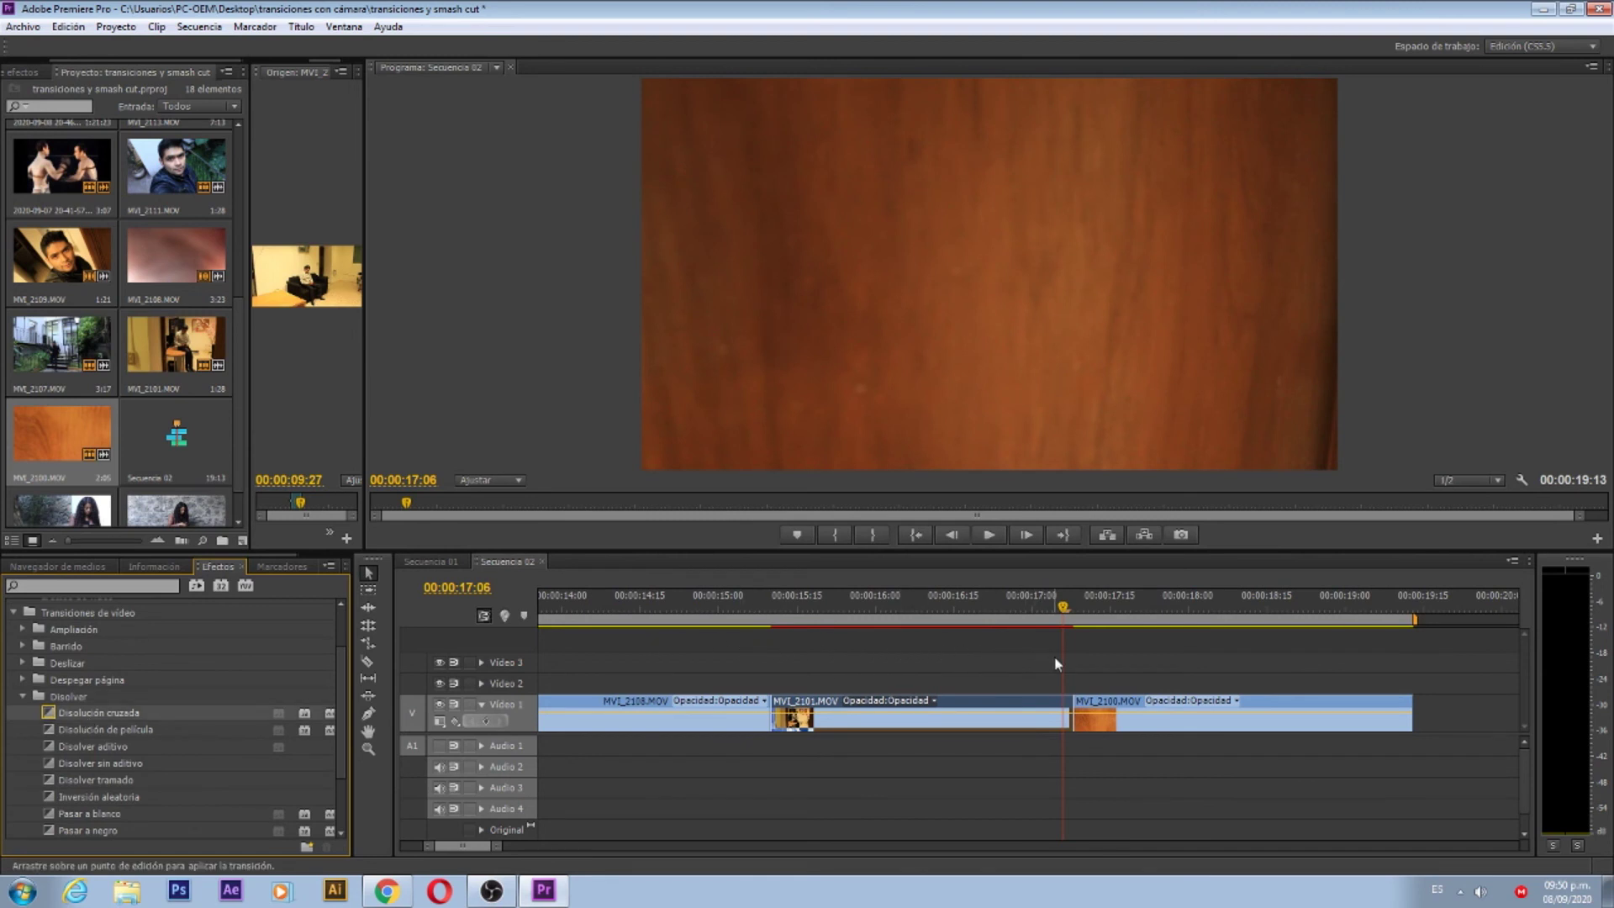
pyautogui.moveTo(1064, 665); pyautogui.dragTo(1082, 710)
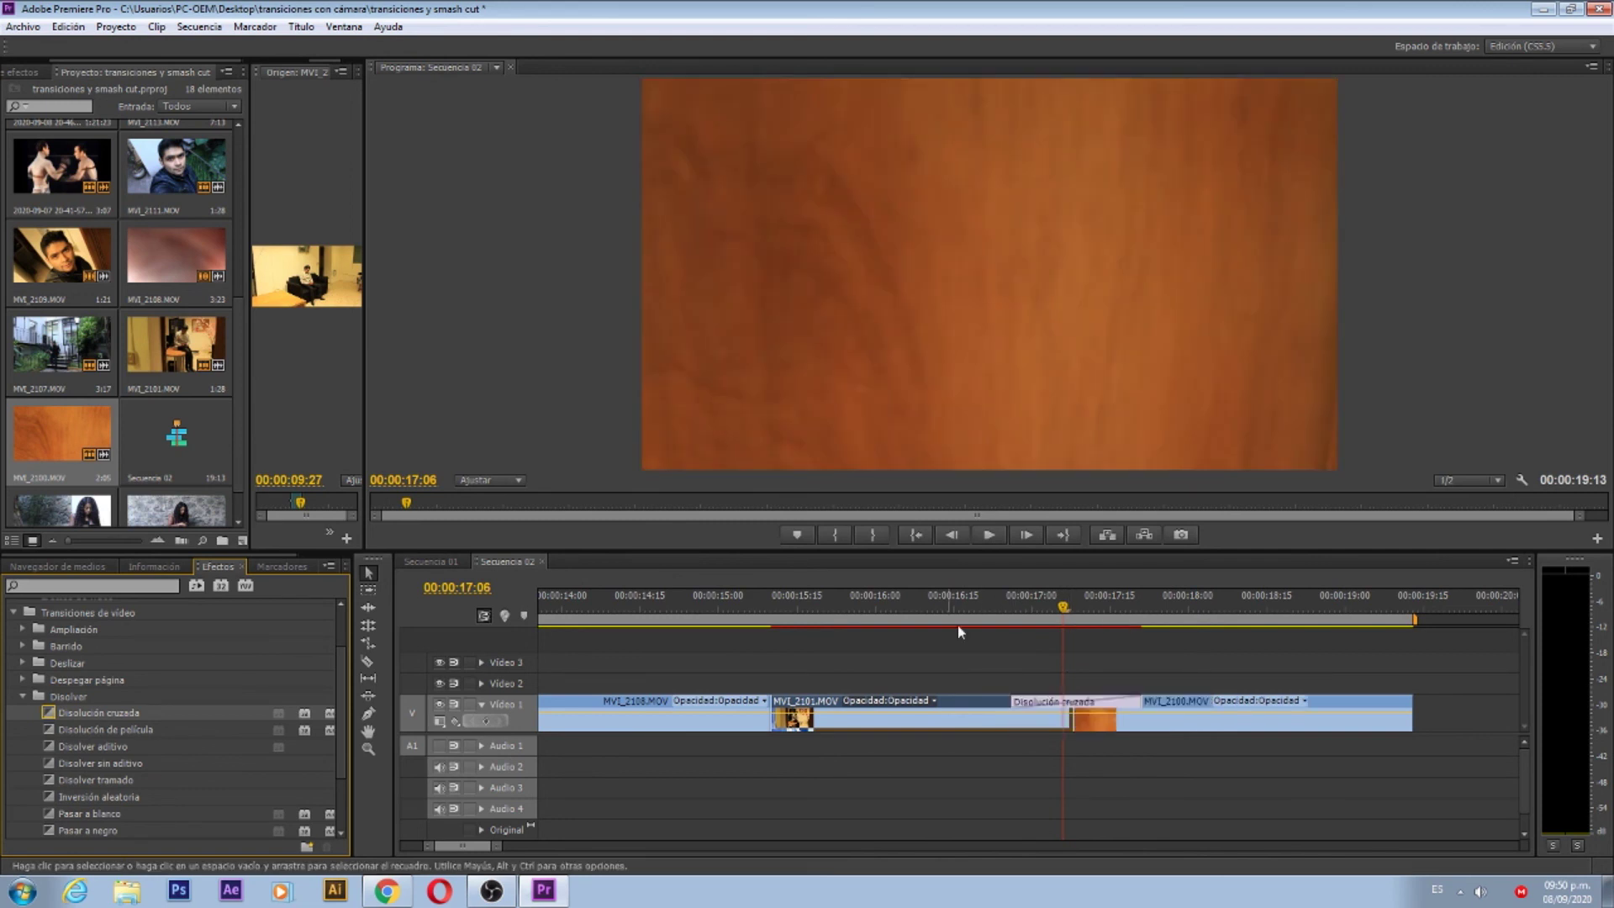
# Step: Play the dissolved wooden-door transition from 00:00:15:18, recheck its start, and fit the whole of Secuencia 02 in the timeline
pyautogui.click(813, 605)
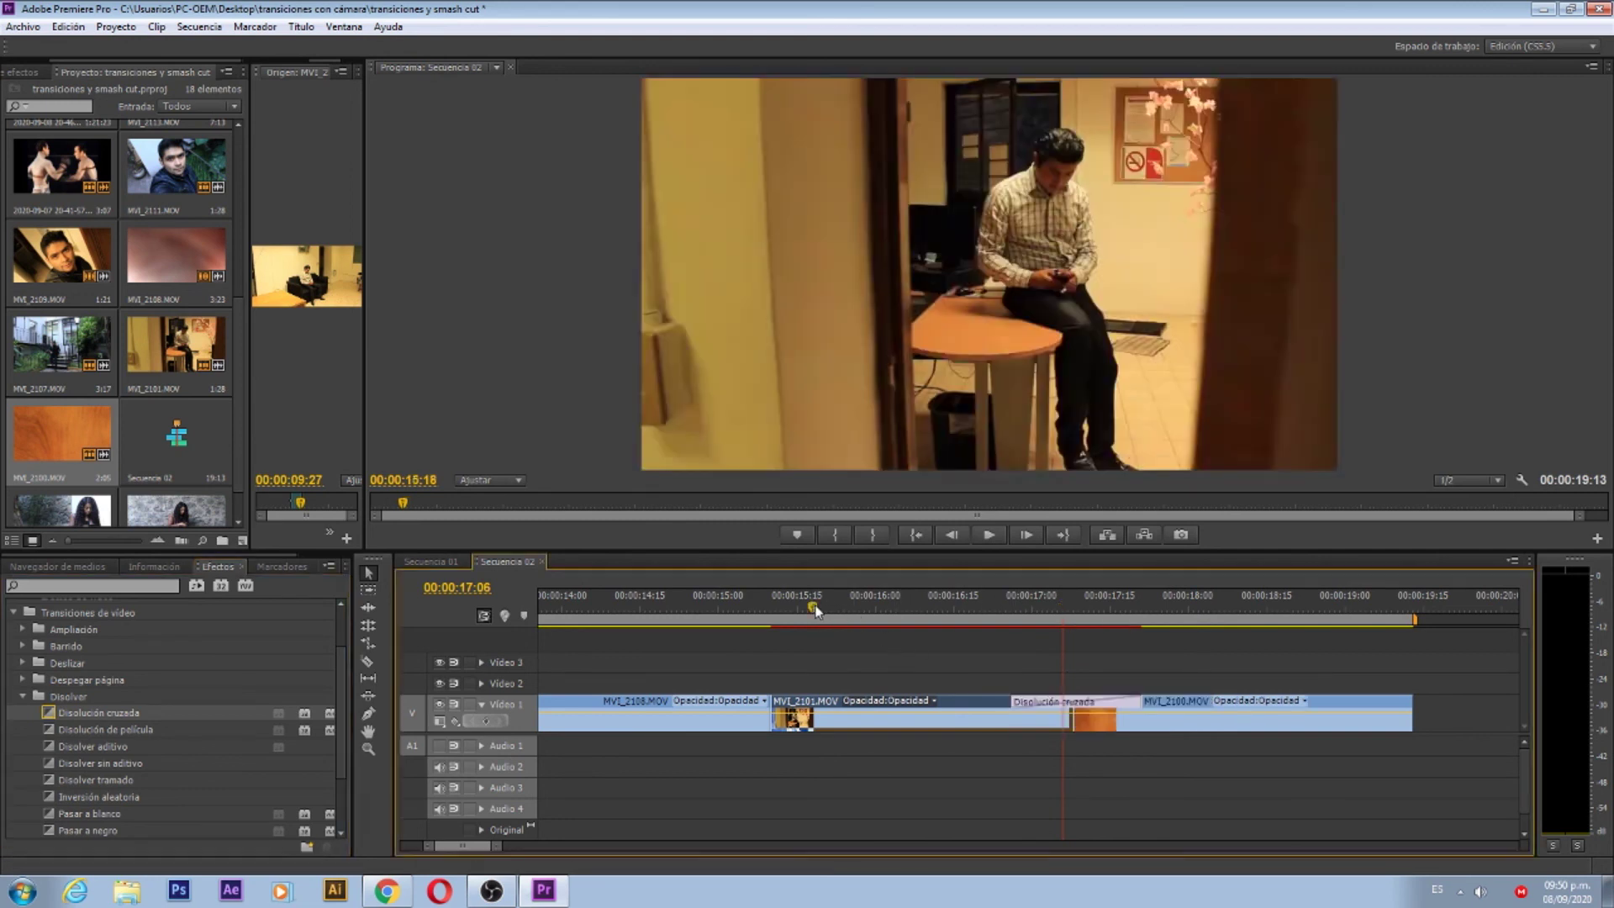
pyautogui.click(988, 538)
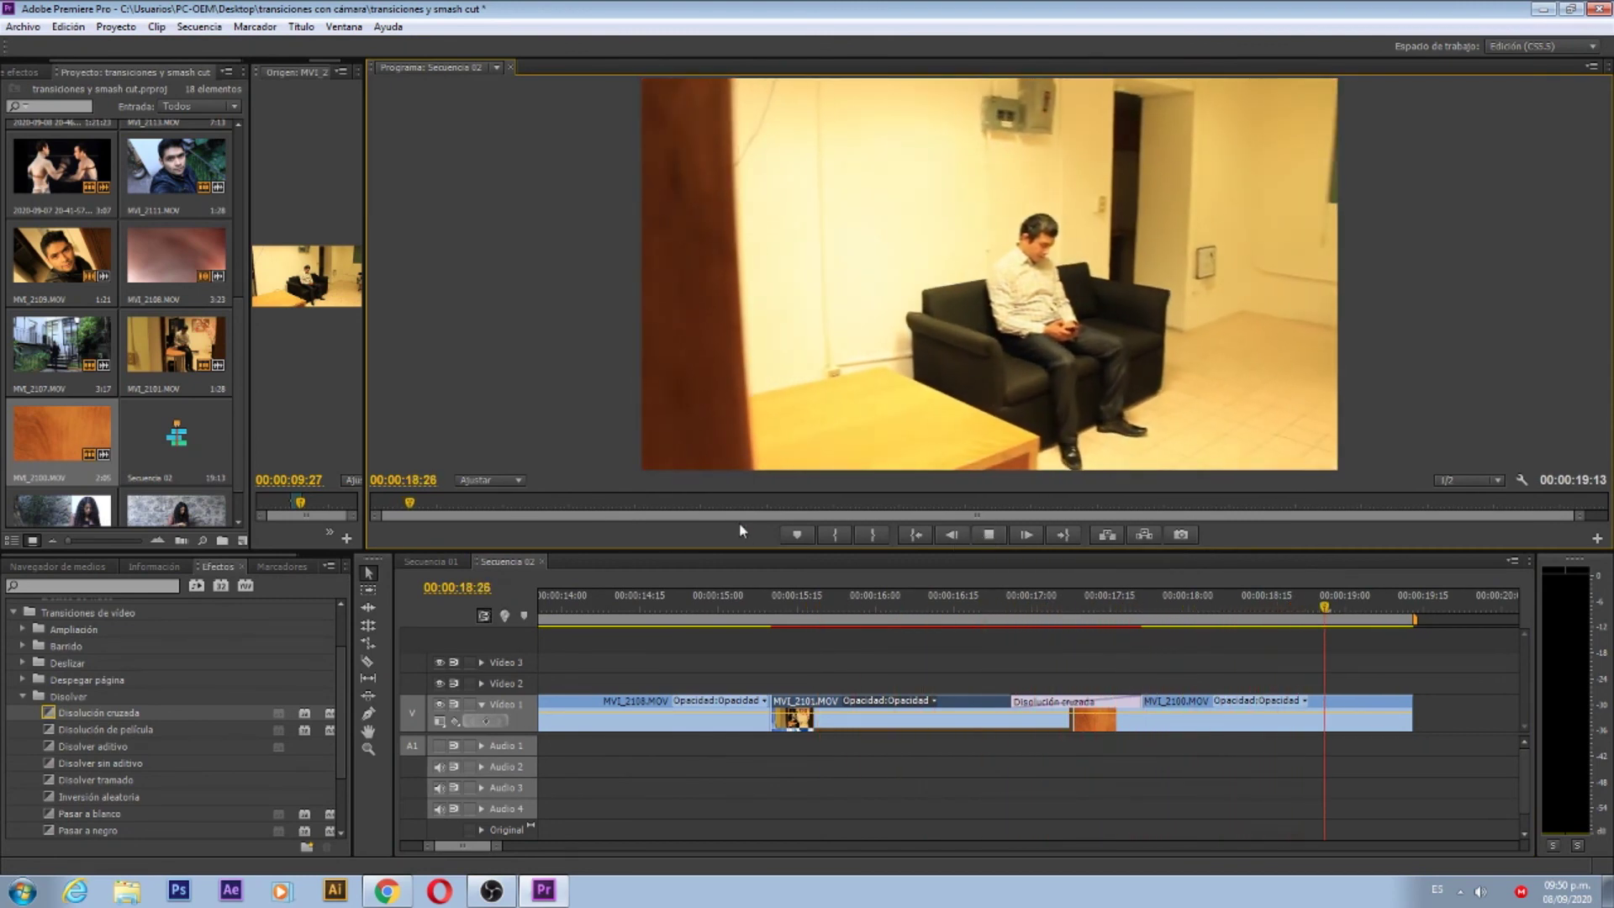
pyautogui.moveTo(1312, 607); pyautogui.dragTo(999, 609)
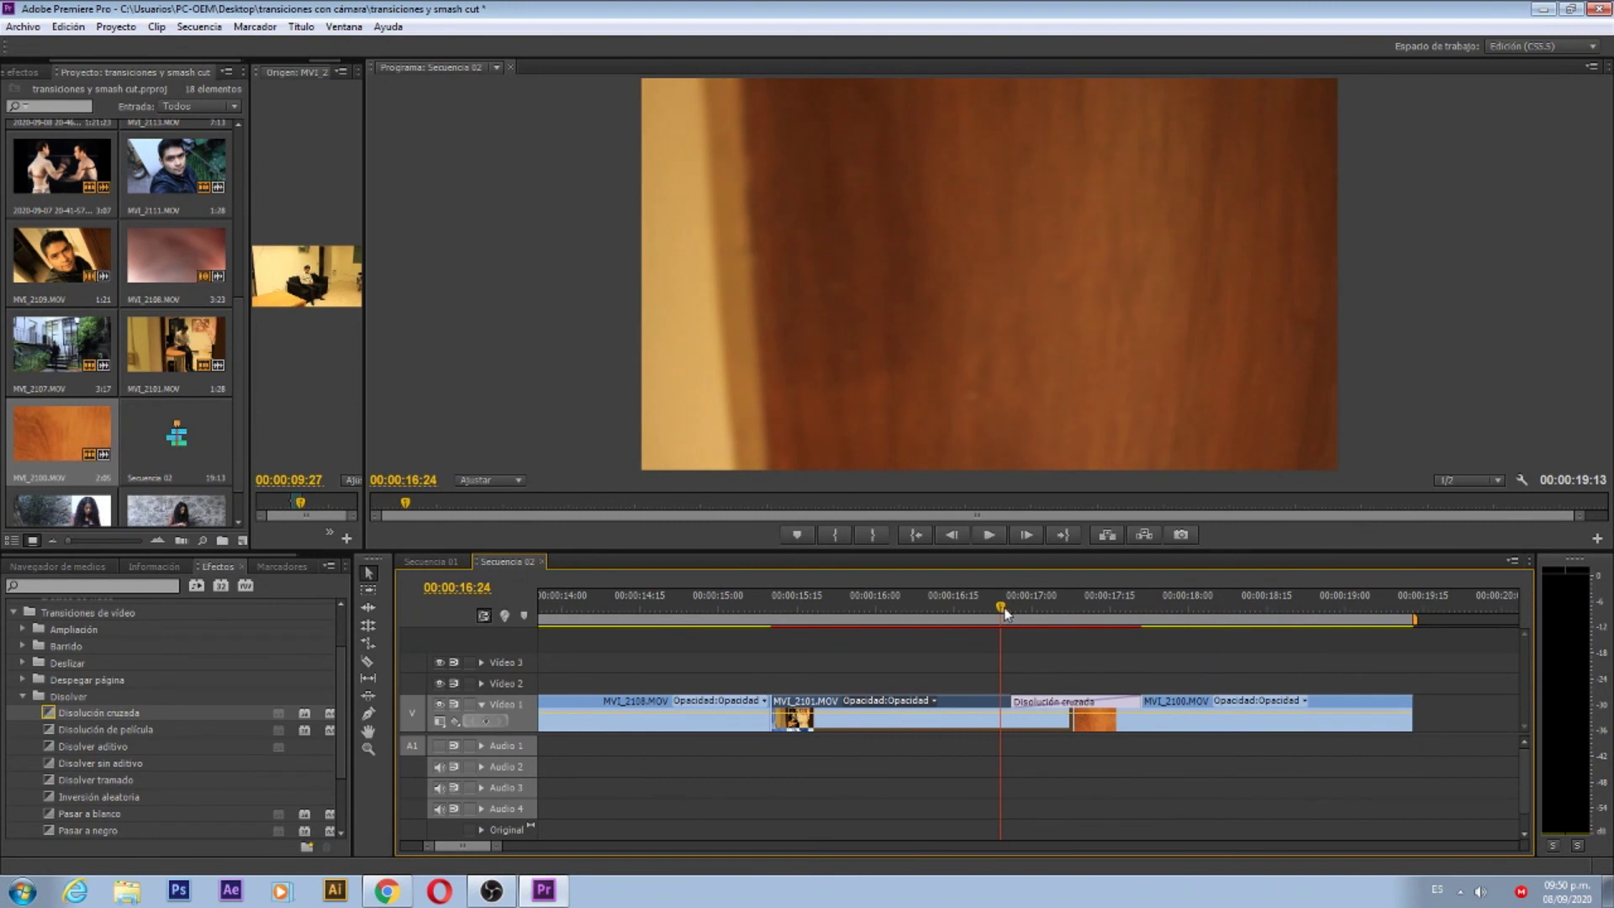
pyautogui.press('End')
pyautogui.press('\\')
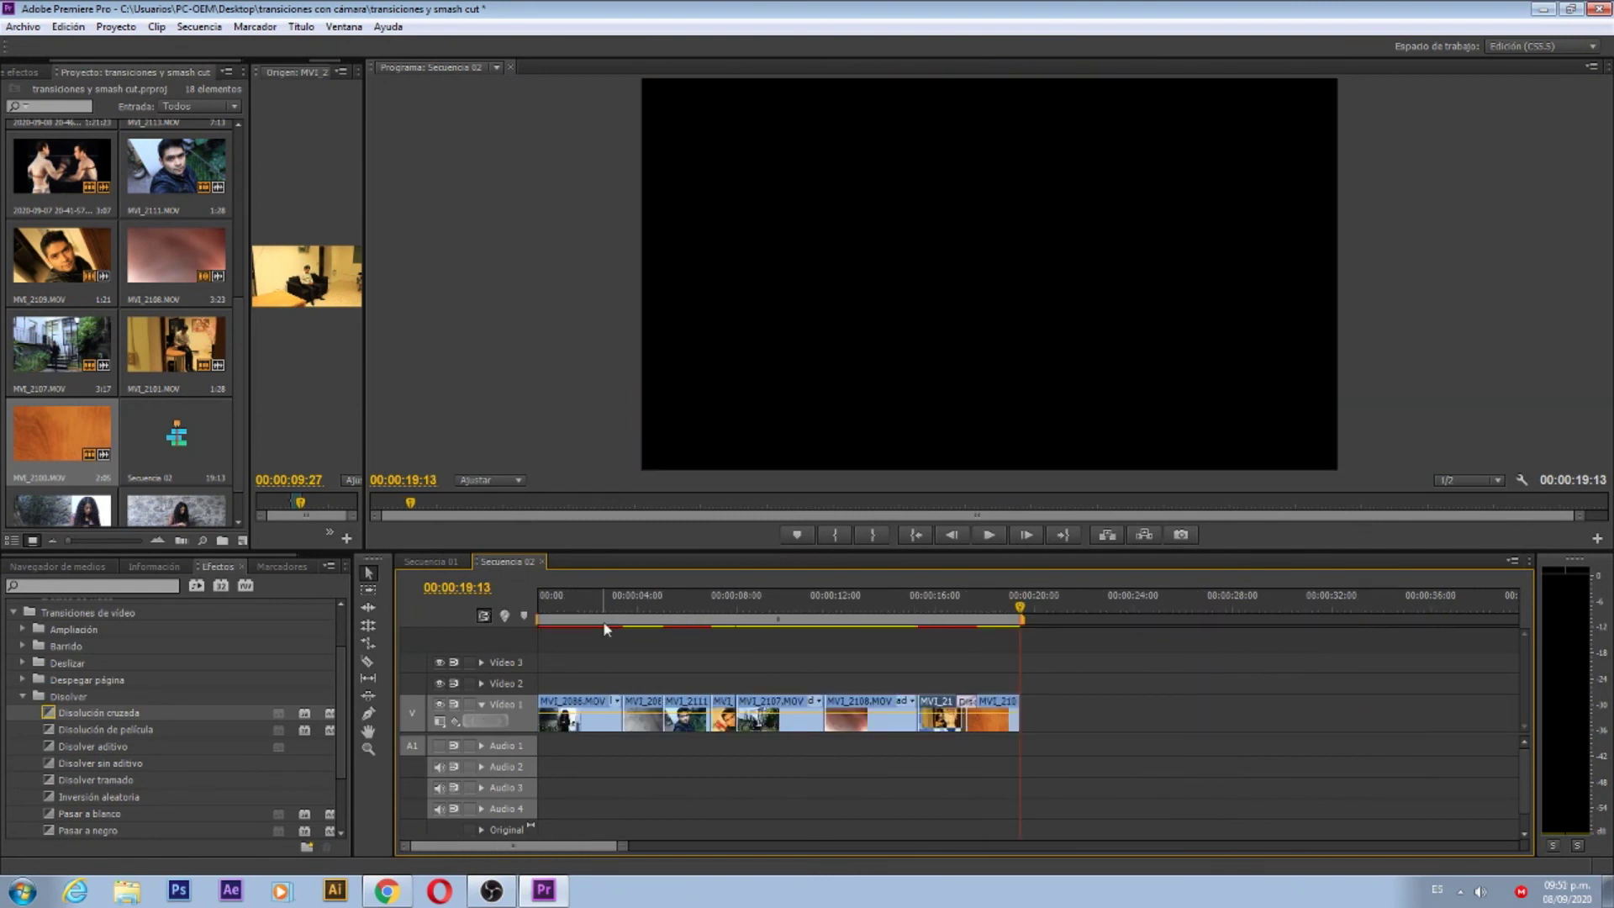